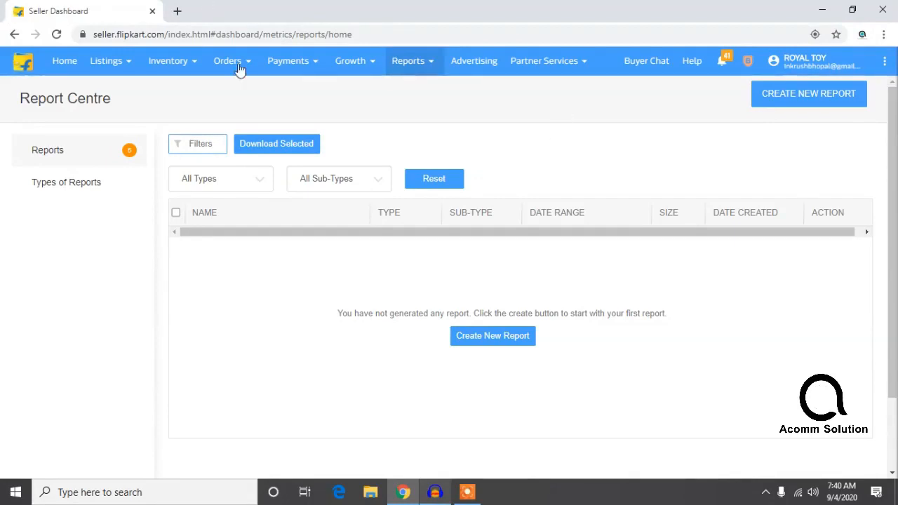
# Try to generate a Payment Reports report of sub-type Settled Transactions for Aug 01, 2020 to Aug 31, 2020
pyautogui.click(785, 105)
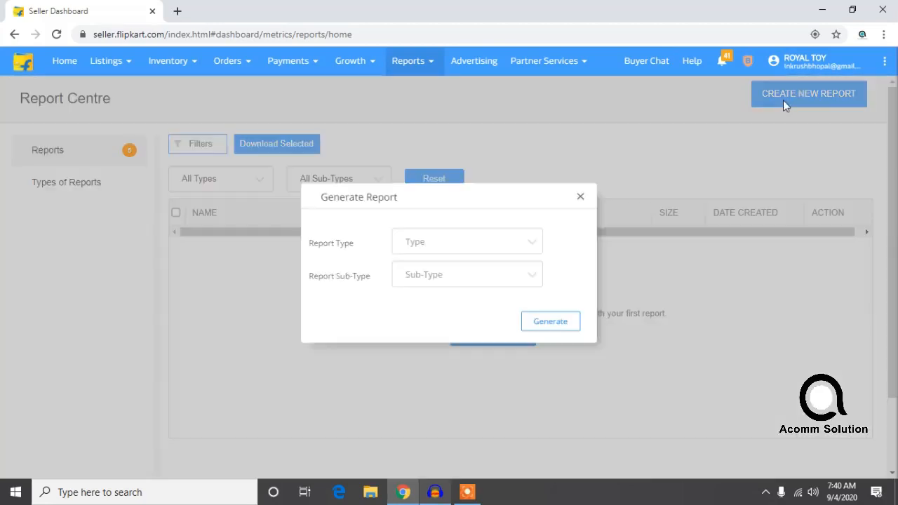
pyautogui.click(469, 246)
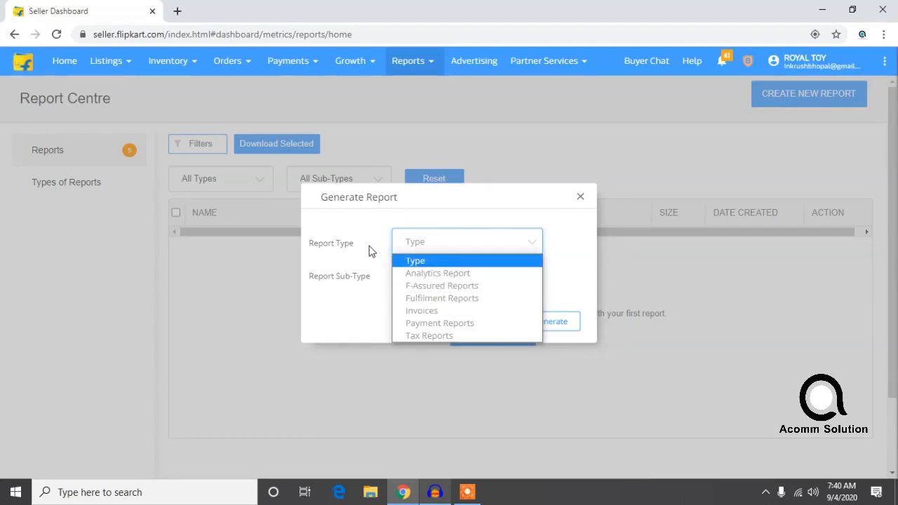
pyautogui.click(428, 324)
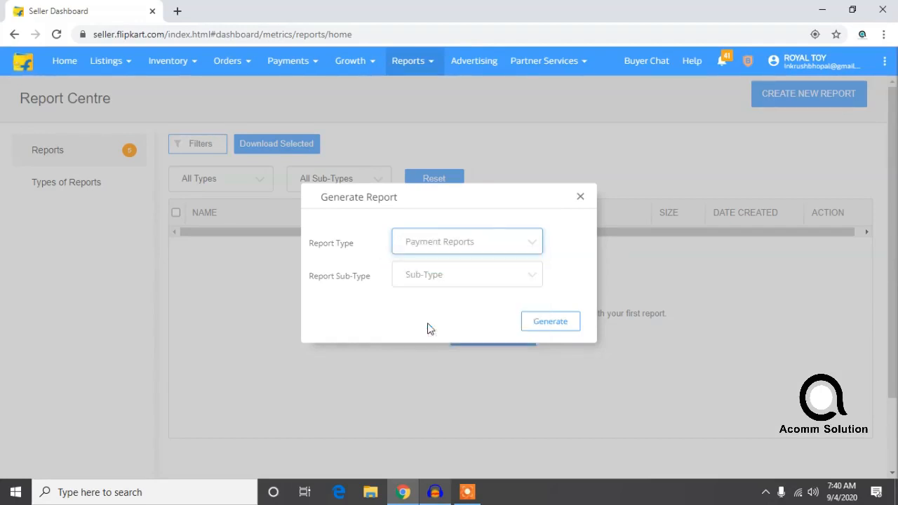
pyautogui.click(421, 274)
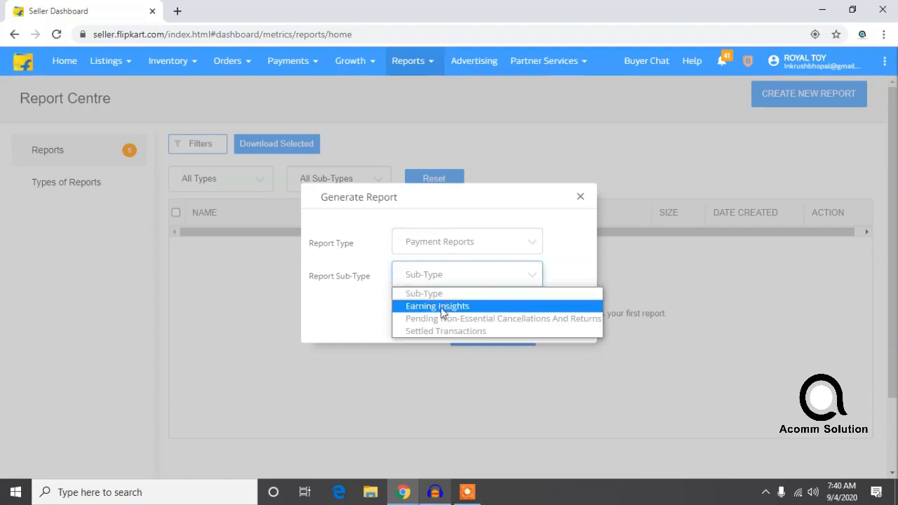
pyautogui.click(436, 329)
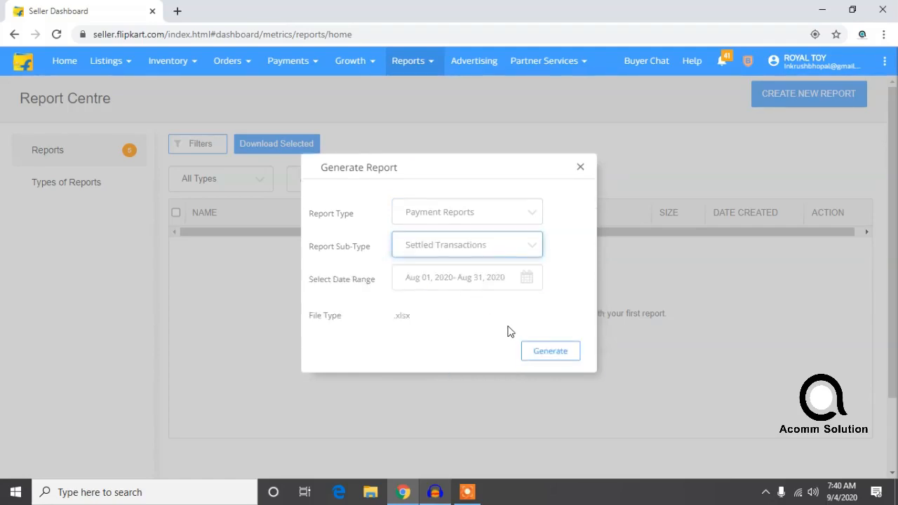
pyautogui.click(548, 353)
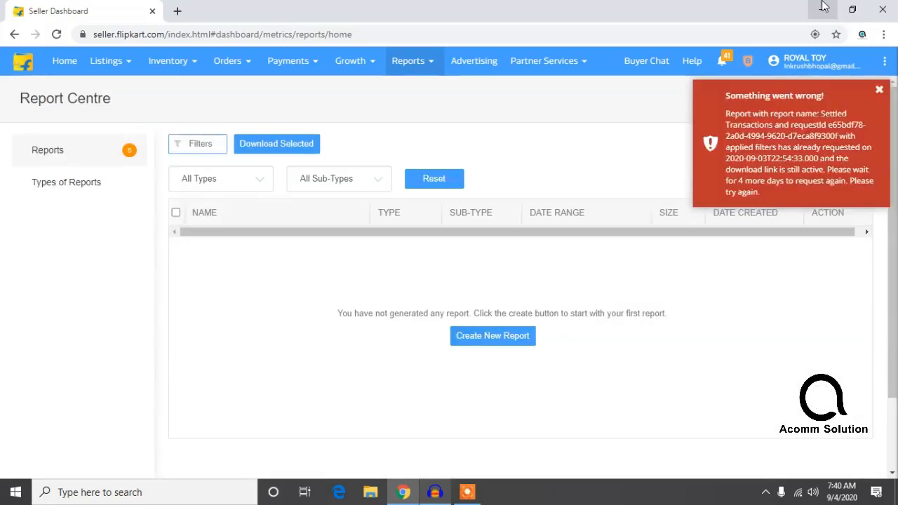
# Minimize the browser and open the settled transactions workbook whose name starts with 3ba4dda0 from the desktop in Excel
pyautogui.click(824, 7)
pyautogui.click(657, 139)
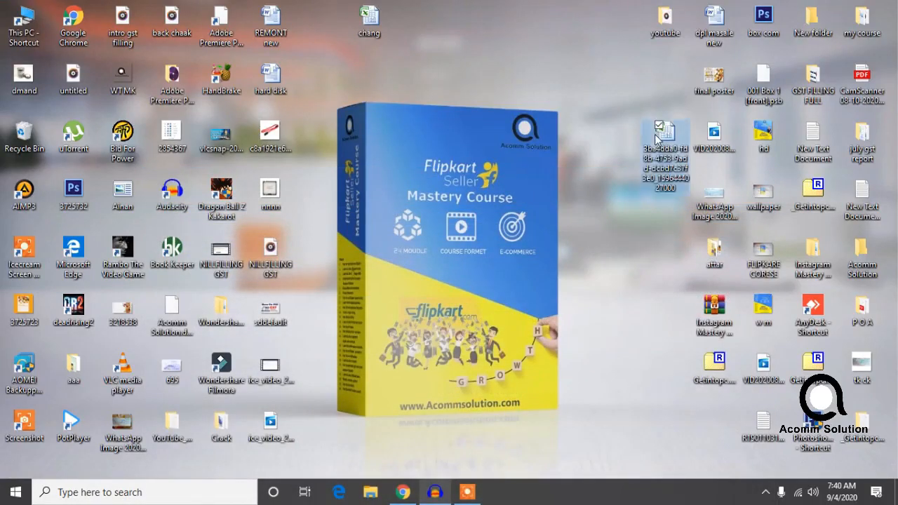
pyautogui.doubleClick(658, 138)
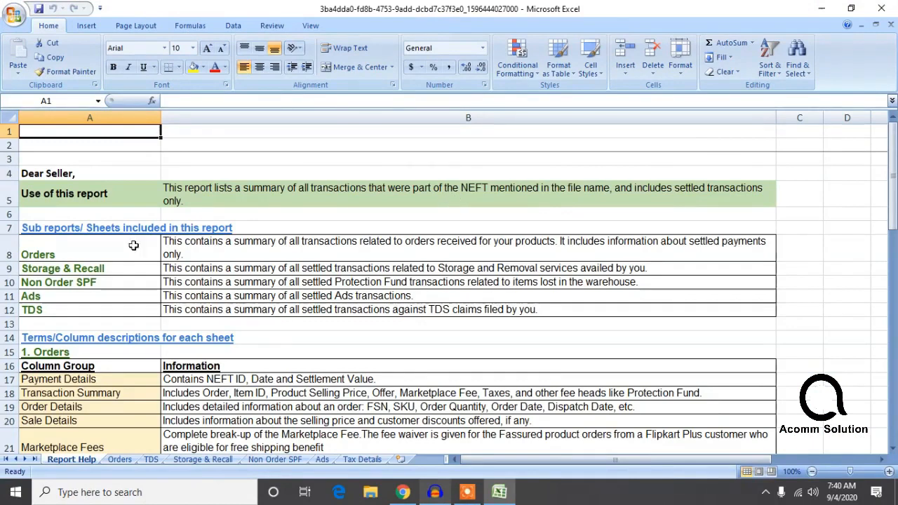
# Look through the Orders, Tax Details, Ads, Non Order SPF, Storage & Recall and TDS sheets, ending on Orders
pyautogui.click(119, 460)
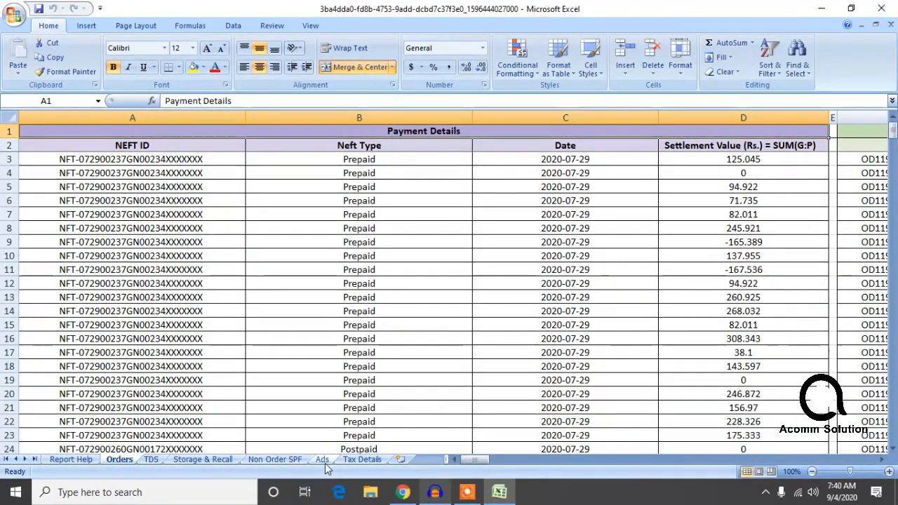
pyautogui.click(353, 461)
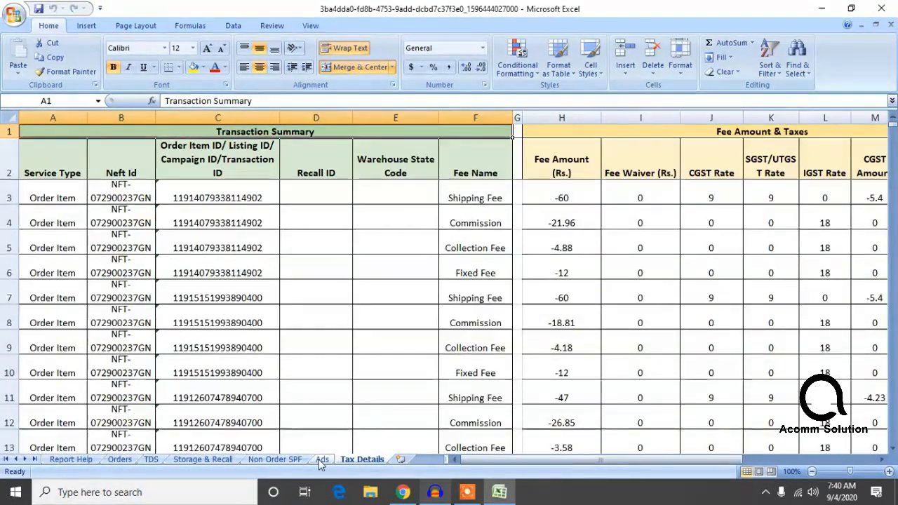
pyautogui.click(322, 460)
pyautogui.click(271, 461)
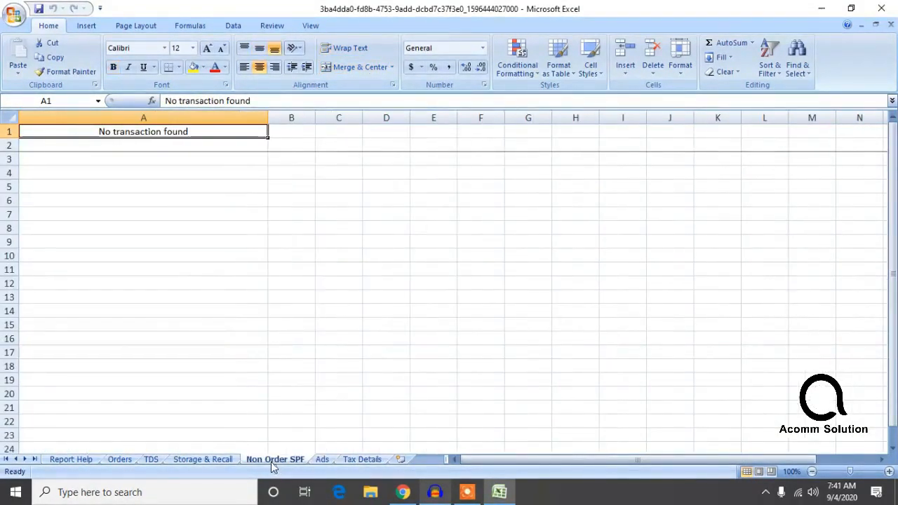
pyautogui.click(209, 460)
pyautogui.click(151, 460)
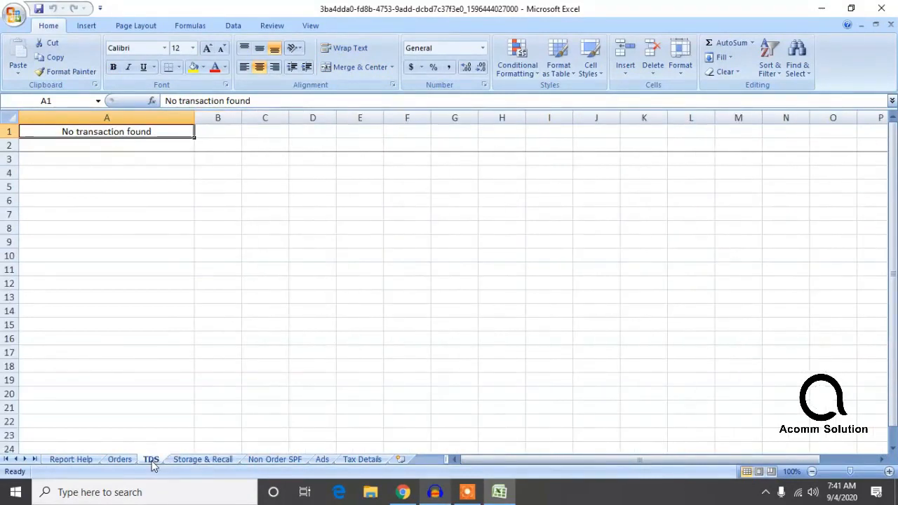
pyautogui.click(120, 460)
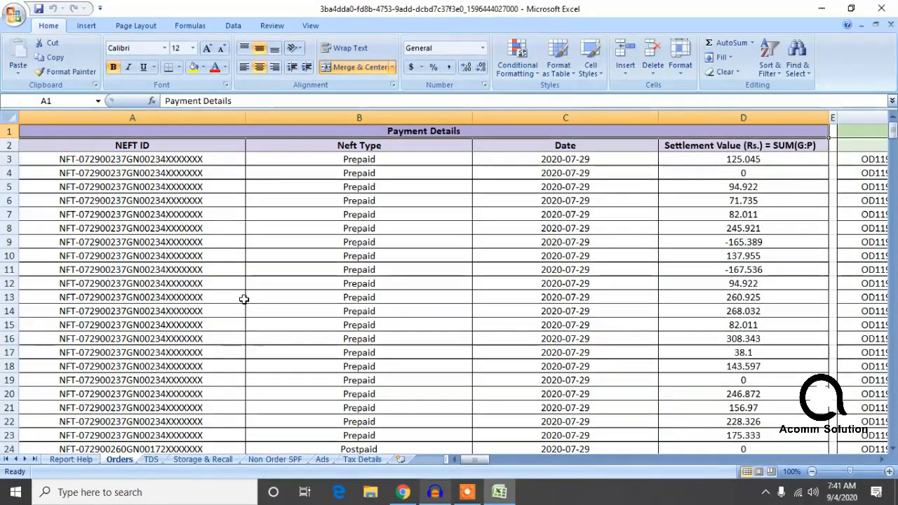
# Examine the NEFT ID, payment type, date and settlement value rows in the Payment Details section of the Orders sheet
pyautogui.click(155, 160)
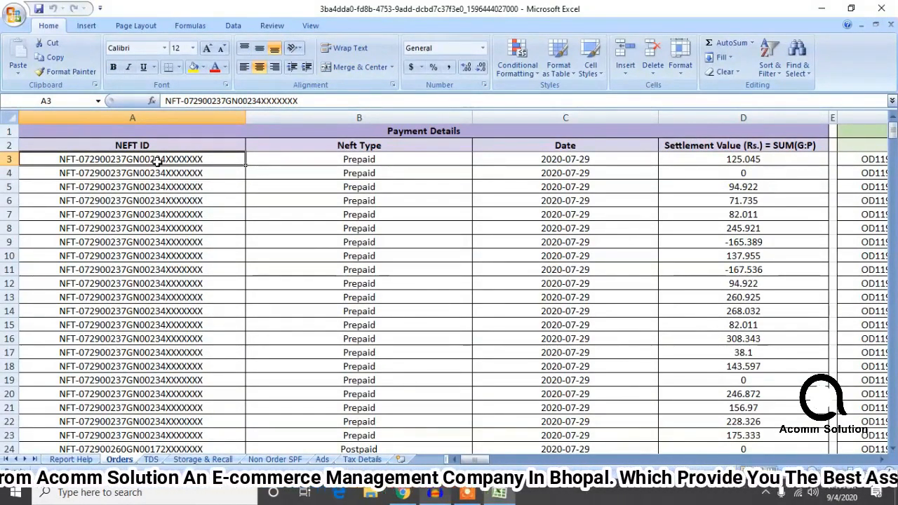
pyautogui.scroll(-10, 157, 161)
pyautogui.scroll(-20, 168, 303)
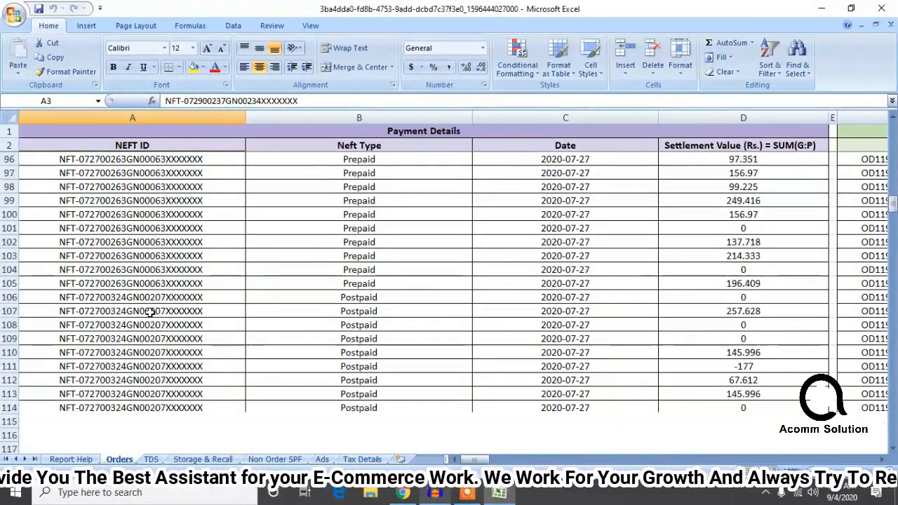
pyautogui.scroll(5, 193, 235)
pyautogui.scroll(13, 195, 235)
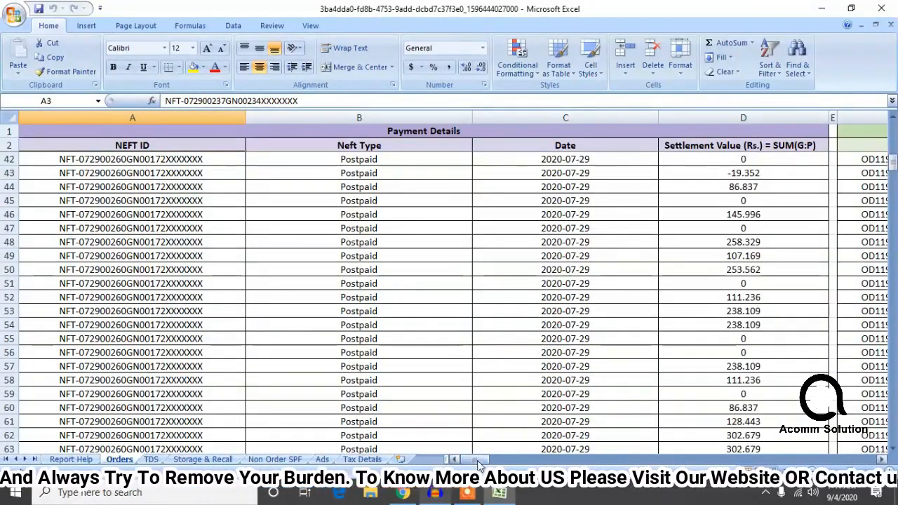
pyautogui.scroll(13, 494, 375)
# Review the Orders sheet's columns from Neft Type across the Transaction Summary to the Fulfilment Type column in Order Details
pyautogui.press('Right')
pyautogui.press('Right')
pyautogui.press('Right')
pyautogui.press('Right')
pyautogui.press('Right')
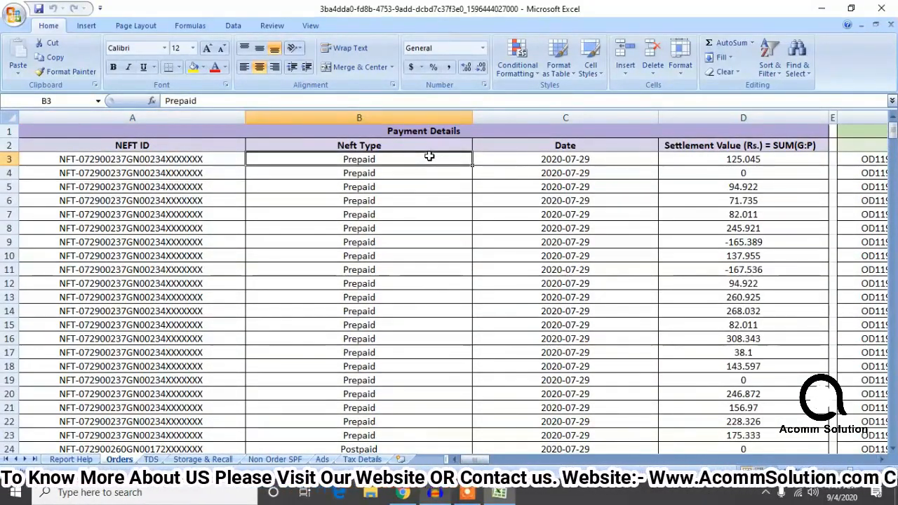
pyautogui.press('Right')
pyautogui.press('Right')
pyautogui.press('Right')
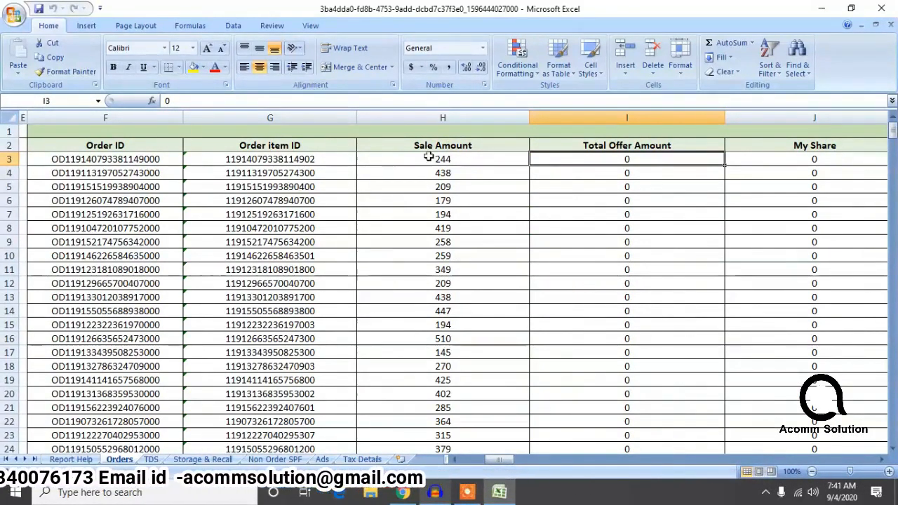
pyautogui.press('Right')
pyautogui.press('Right')
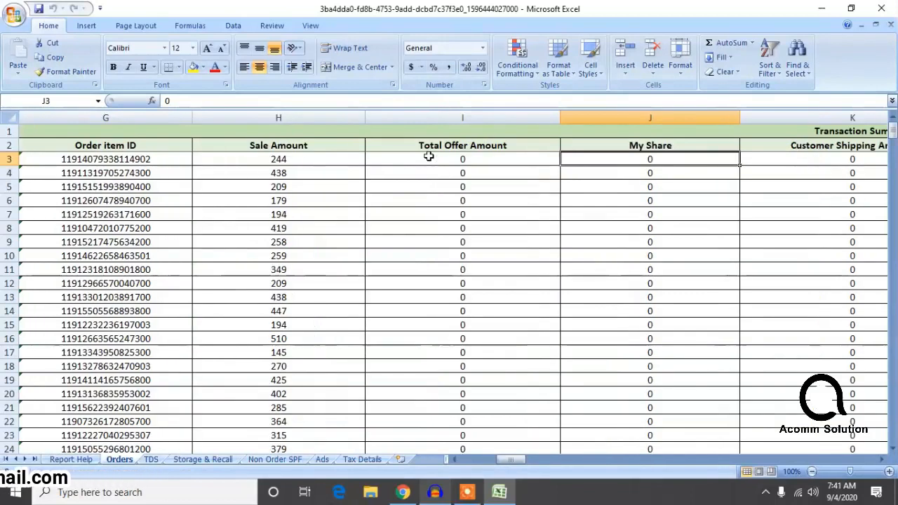
pyautogui.press('Right')
pyautogui.press('Right')
pyautogui.press('Right')
pyautogui.press('Right')
pyautogui.press('Right')
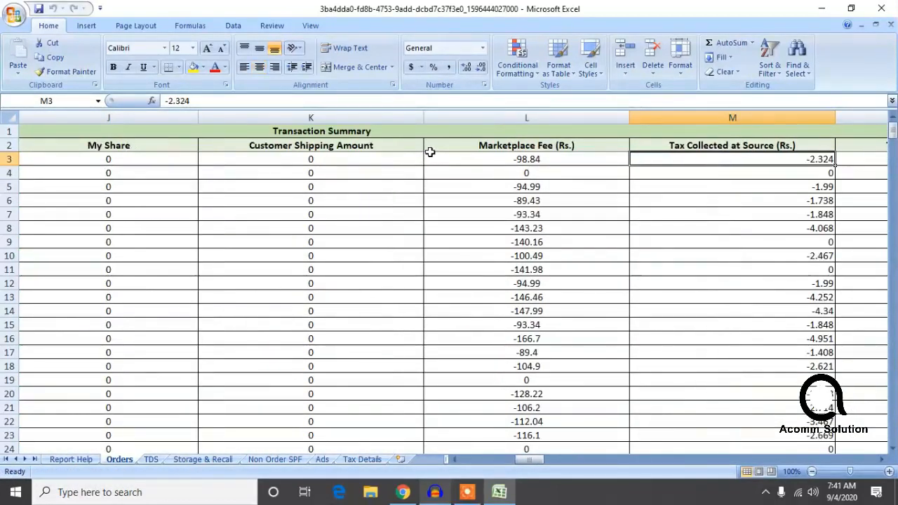
pyautogui.press('Right')
pyautogui.press('Right')
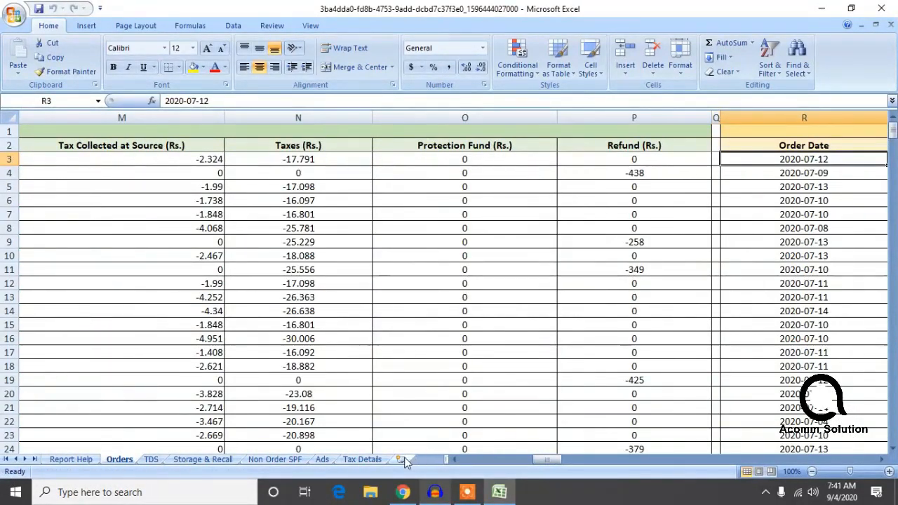
pyautogui.press('Right')
pyautogui.press('Right')
# Add a new worksheet and copy the whole Seller SKU column, header included, from the Orders sheet into it starting at cell B2
pyautogui.click(400, 459)
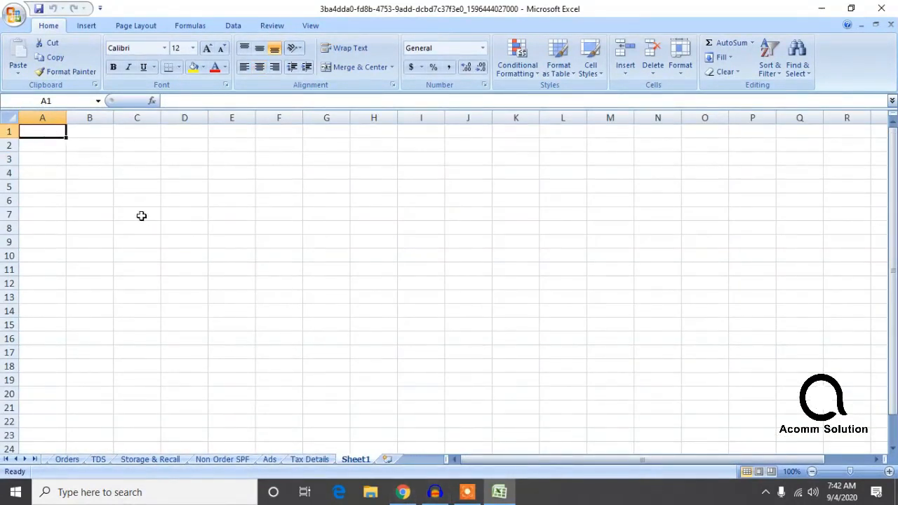
pyautogui.click(89, 143)
pyautogui.click(99, 460)
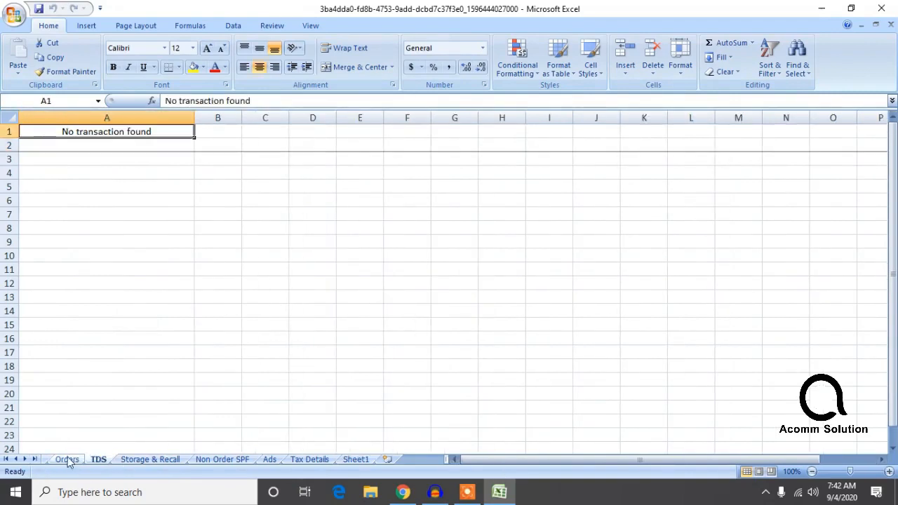
pyautogui.click(69, 461)
pyautogui.moveTo(562, 461); pyautogui.dragTo(572, 460)
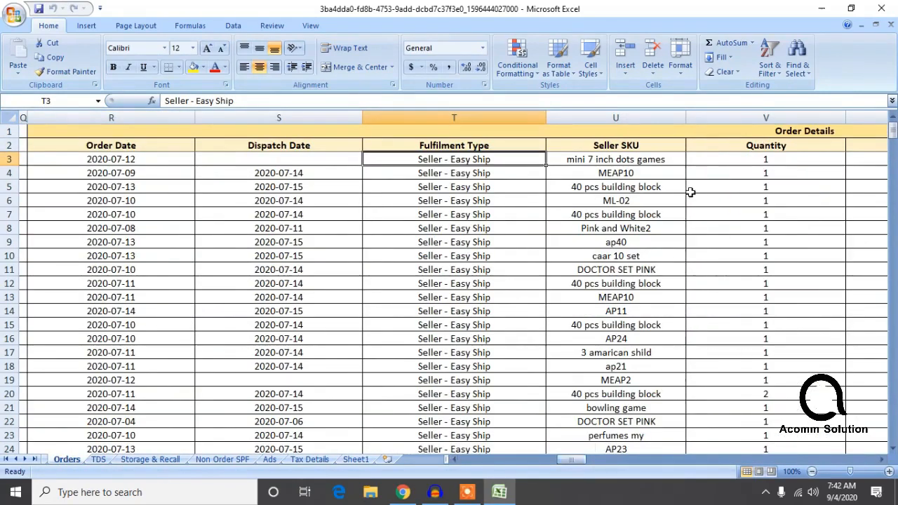
pyautogui.click(644, 149)
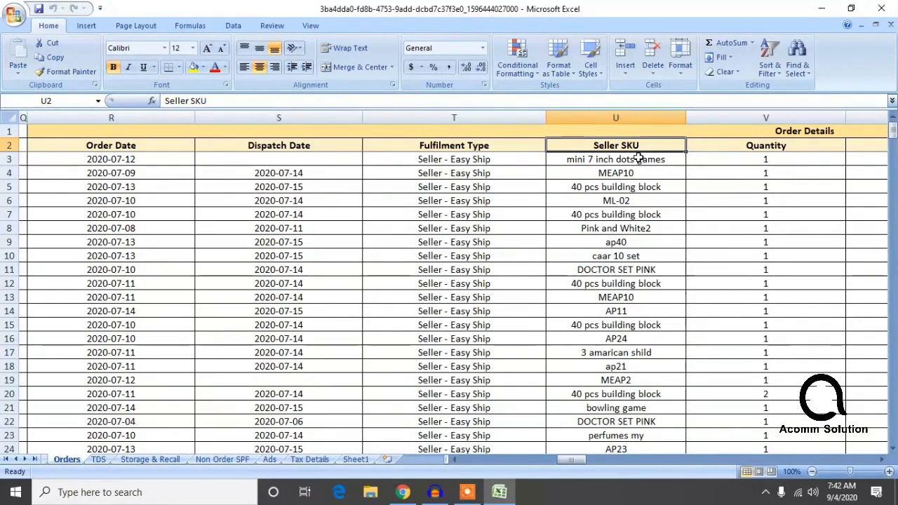
pyautogui.press('Down')
pyautogui.press('Up')
pyautogui.hotkey('ctrl', 'shift', 'Down')
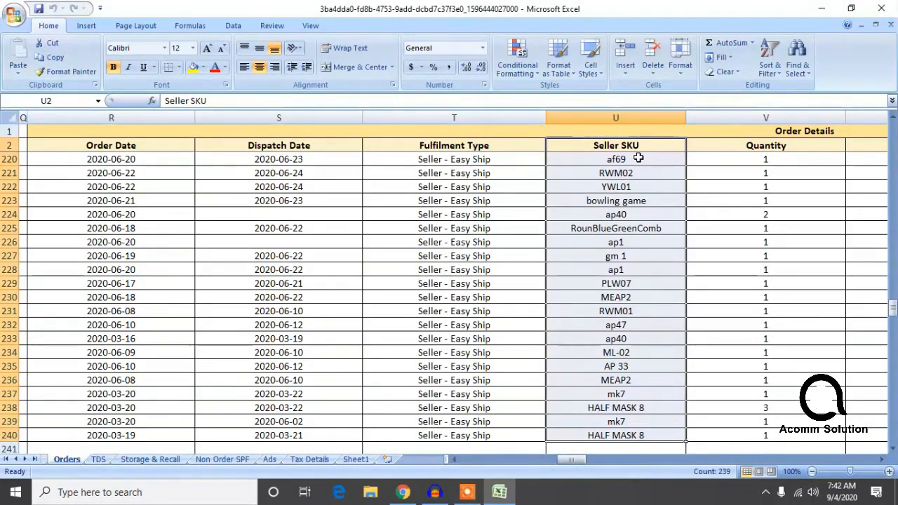
pyautogui.hotkey('ctrl', 'c')
pyautogui.click(356, 459)
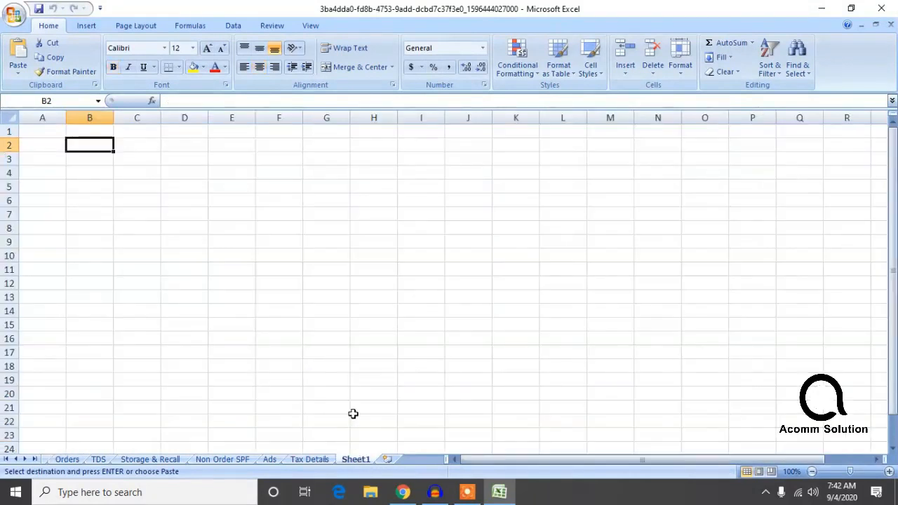
pyautogui.hotkey('ctrl', 'v')
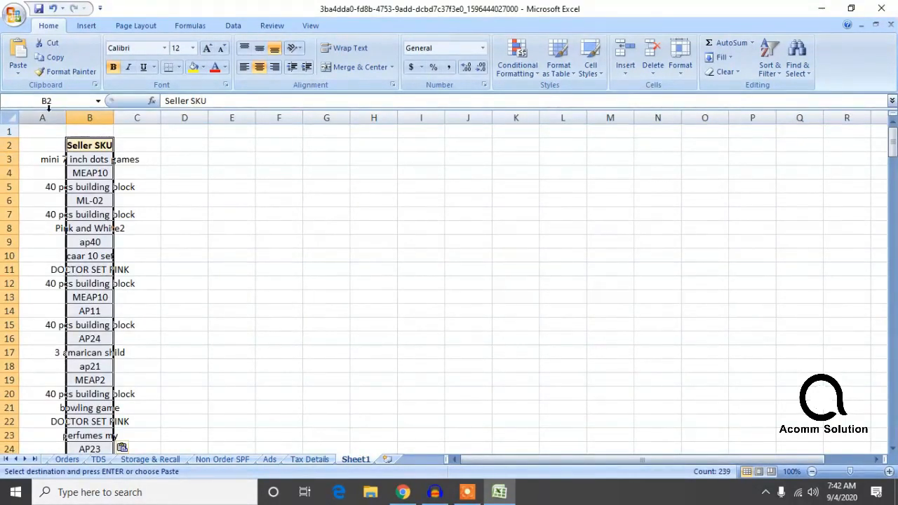
# Widen all columns of Sheet1 evenly until the longest Seller SKU entries fit comfortably within column B
pyautogui.click(7, 118)
pyautogui.moveTo(114, 117); pyautogui.dragTo(164, 118)
pyautogui.click(238, 215)
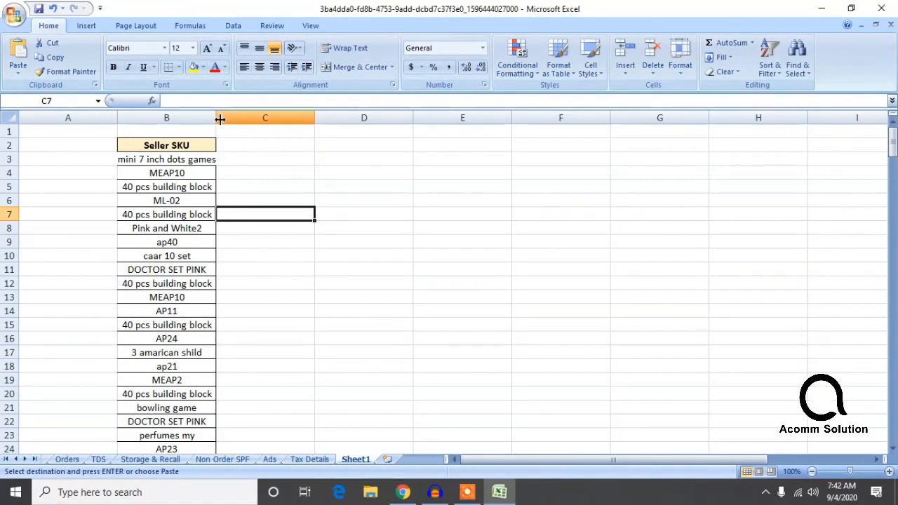
pyautogui.click(7, 117)
pyautogui.moveTo(216, 118); pyautogui.dragTo(258, 119)
pyautogui.moveTo(371, 242); pyautogui.dragTo(369, 256)
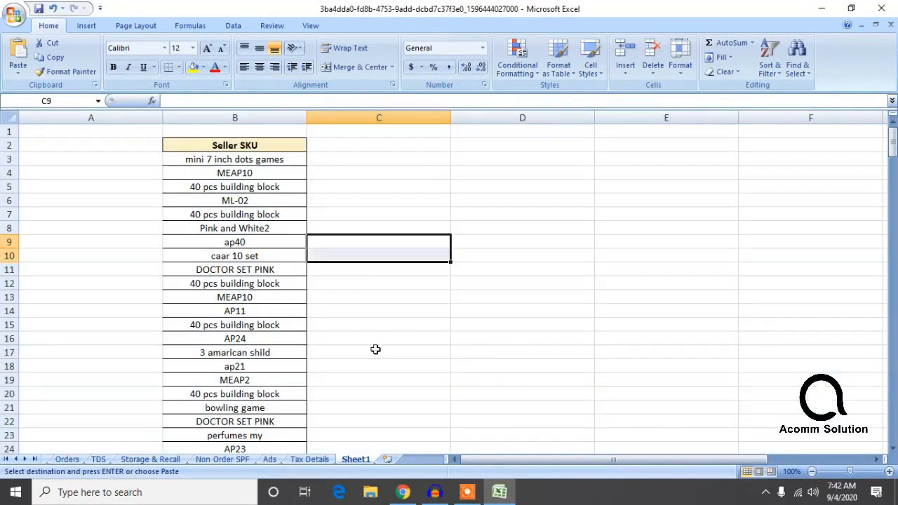
# Copy the whole Quantity column, header included, from the Orders sheet into Sheet1 beside the SKUs, starting at cell C2
pyautogui.click(67, 459)
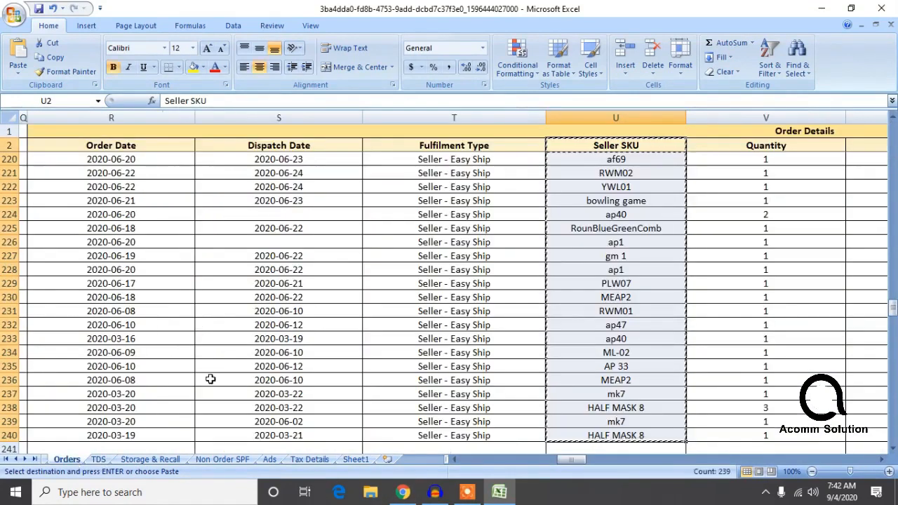
pyautogui.click(628, 158)
pyautogui.click(630, 147)
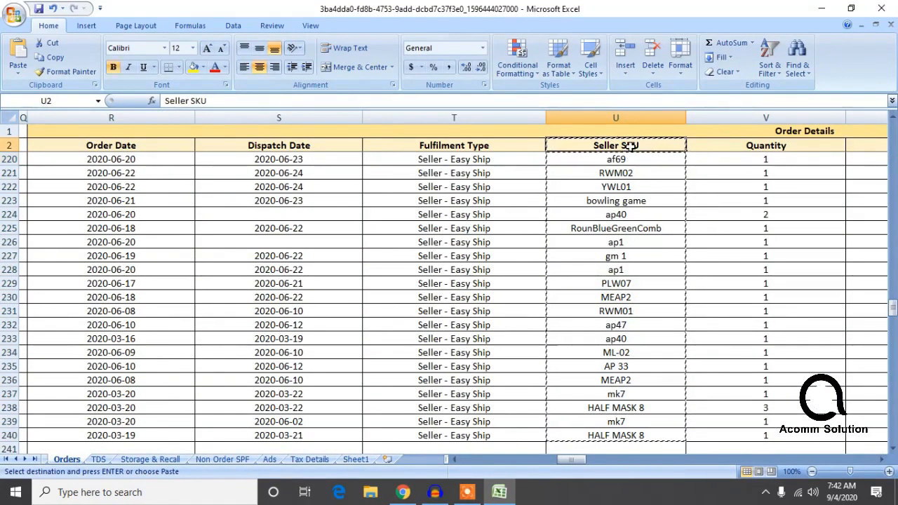
pyautogui.click(703, 150)
pyautogui.click(703, 153)
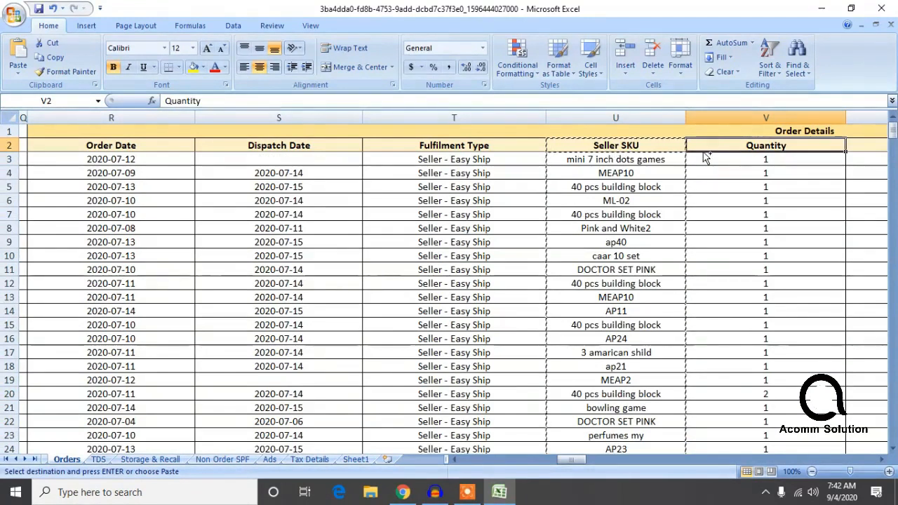
pyautogui.hotkey('ctrl', 'shift', 'Down')
pyautogui.hotkey('ctrl', 'c')
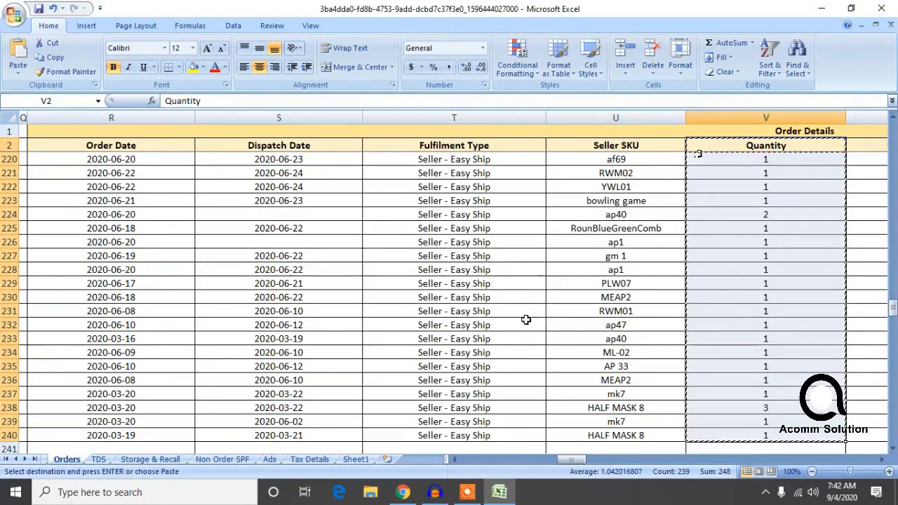
pyautogui.click(359, 460)
pyautogui.click(346, 148)
pyautogui.hotkey('ctrl', 'v')
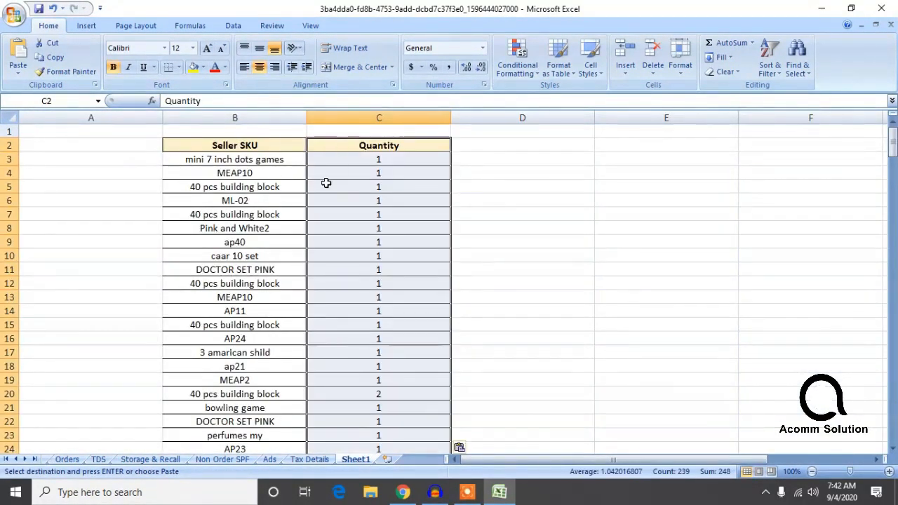
# Return to the Orders sheet and review the columns from Quantity through Item Return Status to the Order Item Value section
pyautogui.click(68, 459)
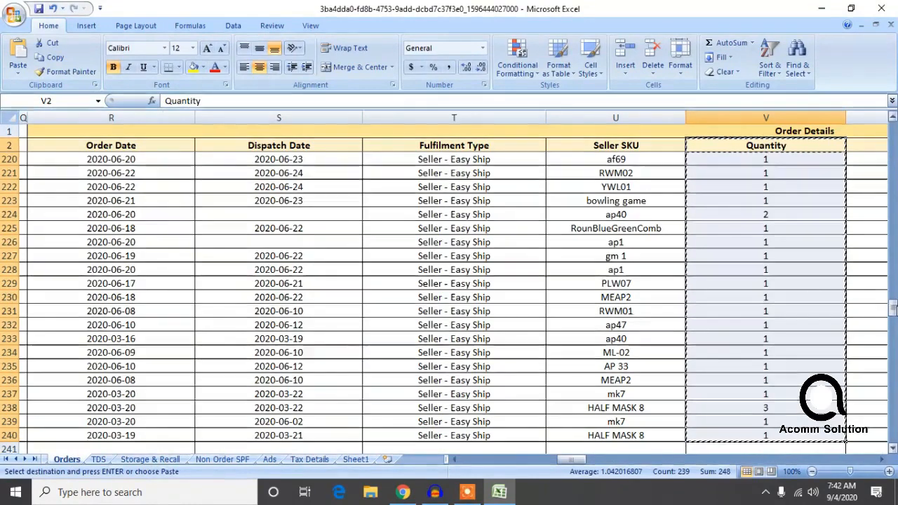
pyautogui.press('Right')
pyautogui.press('Right')
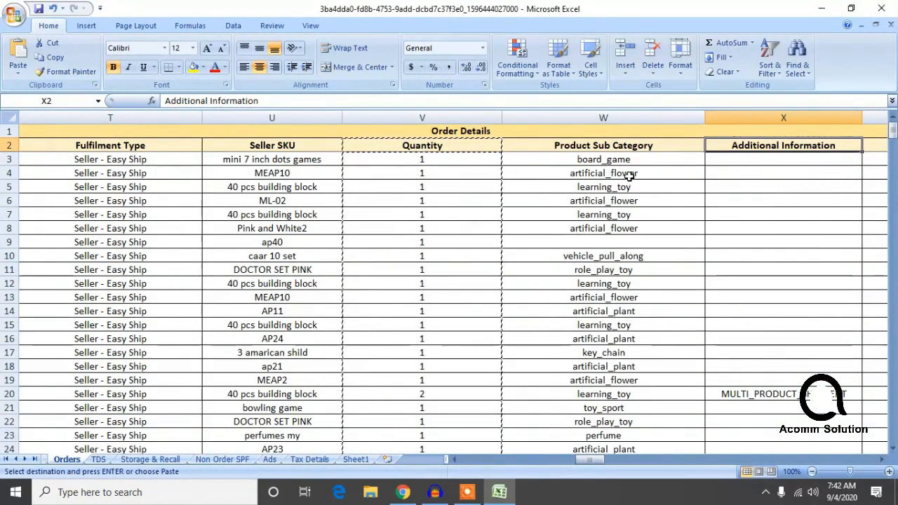
pyautogui.press('Right')
pyautogui.press('Right')
pyautogui.press('Right')
pyautogui.press('Right')
pyautogui.press('Right')
pyautogui.press('Right')
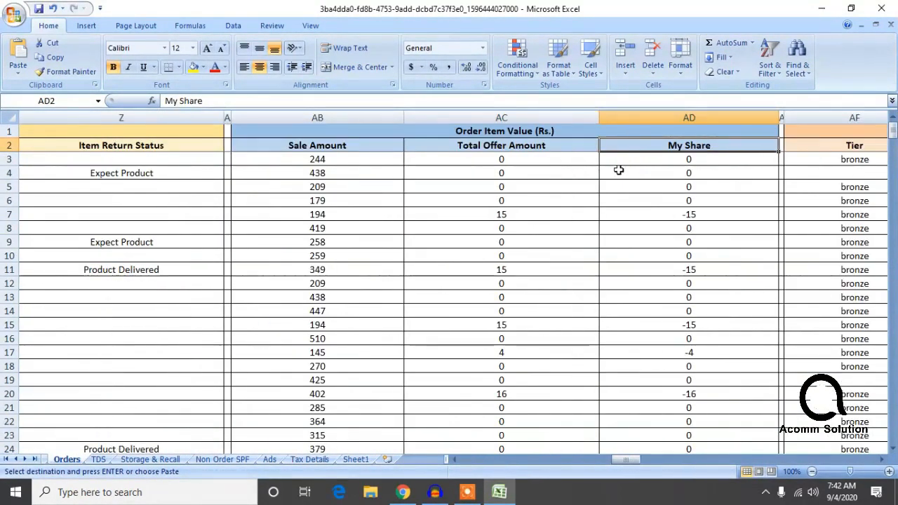
pyautogui.press('Left')
pyautogui.press('Left')
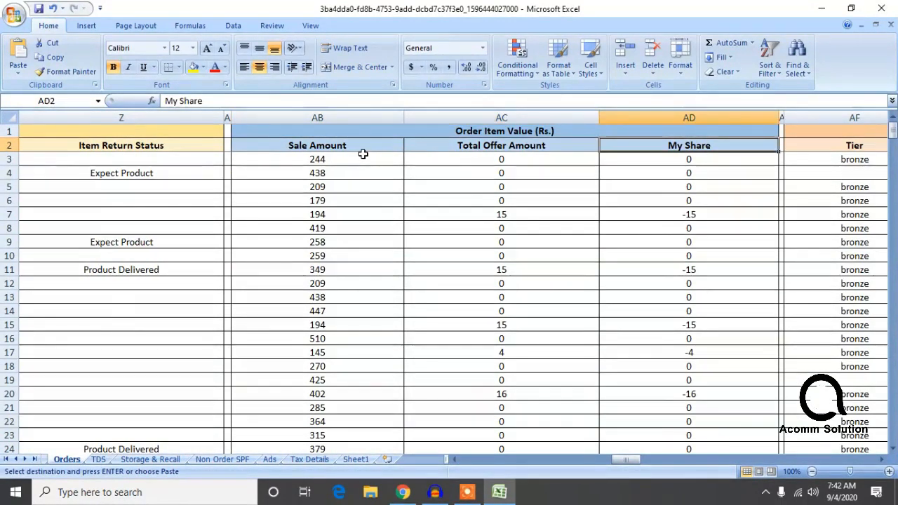
# Review the marketplace fee columns from Tier and Commission through Collection Fee to Uninstallation & Packaging Fee
pyautogui.press('Right')
pyautogui.press('Right')
pyautogui.press('Right')
pyautogui.press('Right')
pyautogui.press('Right')
pyautogui.press('Right')
pyautogui.press('Right')
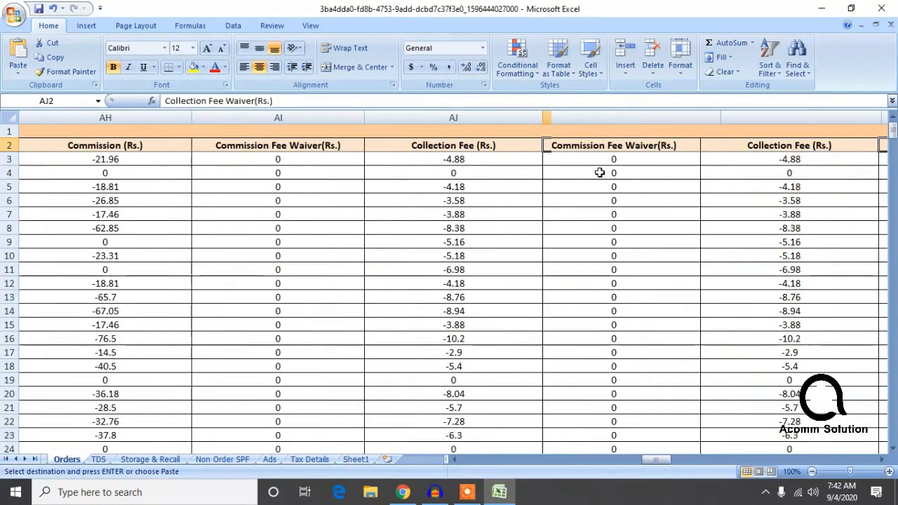
pyautogui.press('Right')
pyautogui.press('Right')
pyautogui.press('Right')
pyautogui.press('Right')
pyautogui.press('Right')
pyautogui.press('Right')
pyautogui.press('Right')
pyautogui.press('Right')
pyautogui.press('Right')
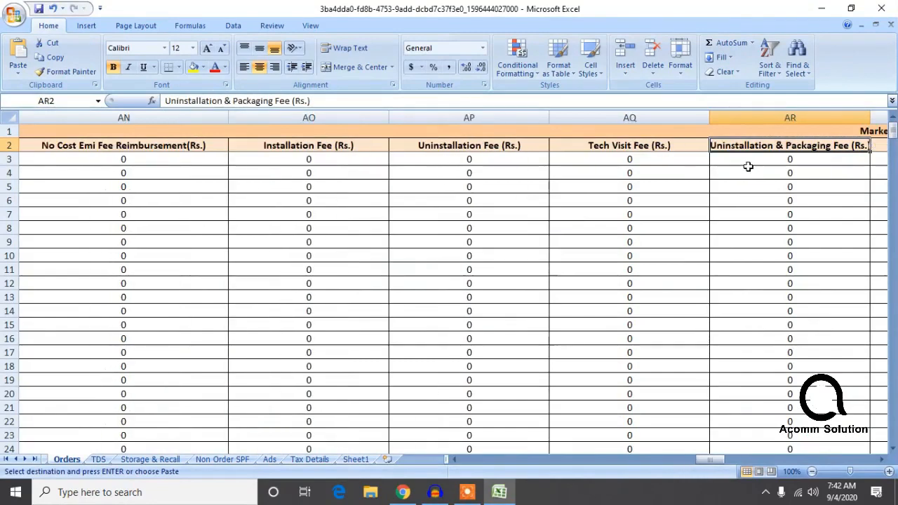
# Review the remaining fee columns and the Shipping Details section, including volumetric weight, chargeable weight slab and shipping zone
pyautogui.press('Right')
pyautogui.press('Right')
pyautogui.press('Right')
pyautogui.press('Right')
pyautogui.press('Right')
pyautogui.press('Right')
pyautogui.press('Right')
pyautogui.press('Right')
pyautogui.press('Right')
pyautogui.press('Right')
pyautogui.press('Right')
pyautogui.press('Right')
pyautogui.press('Right')
pyautogui.press('Right')
pyautogui.press('Right')
pyautogui.press('Right')
pyautogui.press('Right')
pyautogui.press('Right')
pyautogui.press('Right')
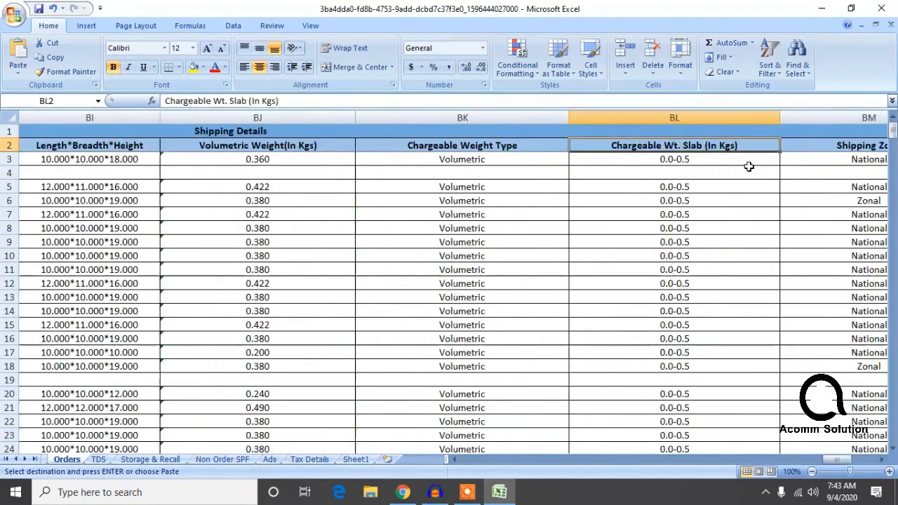
pyautogui.press('Right')
pyautogui.press('Right')
pyautogui.press('Right')
pyautogui.press('Right')
pyautogui.press('Right')
pyautogui.press('Right')
pyautogui.press('Right')
pyautogui.press('Right')
pyautogui.press('Right')
# Go back to Neft Type in Payment Details and review the columns up to Total Offer Amount in the Transaction Summary
pyautogui.press('Left')
pyautogui.press('Left')
pyautogui.press('Left')
pyautogui.press('Left')
pyautogui.press('Left')
pyautogui.press('Left')
pyautogui.press('Left')
pyautogui.press('Left')
pyautogui.press('Left')
pyautogui.press('Left')
pyautogui.press('Left')
pyautogui.press('Left')
pyautogui.press('Left')
pyautogui.press('Left')
pyautogui.press('Left')
pyautogui.press('Left')
pyautogui.press('Left')
pyautogui.press('Left')
pyautogui.press('Left')
pyautogui.press('Left')
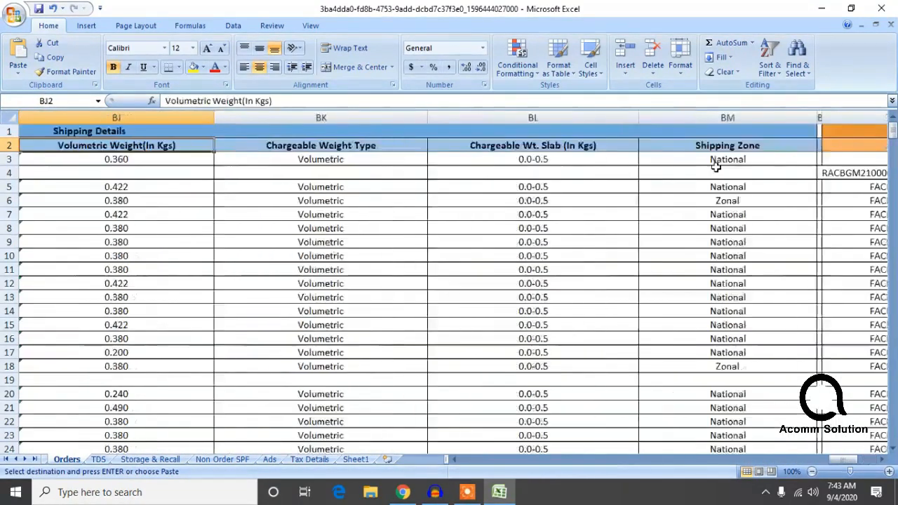
pyautogui.press('Left')
pyautogui.press('Left')
pyautogui.press('Left')
pyautogui.press('Left')
pyautogui.press('Left')
pyautogui.press('Left')
pyautogui.press('Left')
pyautogui.press('Left')
pyautogui.press('Left')
pyautogui.press('Left')
pyautogui.press('Left')
pyautogui.press('Left')
pyautogui.press('Left')
pyautogui.press('Left')
pyautogui.press('Left')
pyautogui.press('Left')
pyautogui.press('Left')
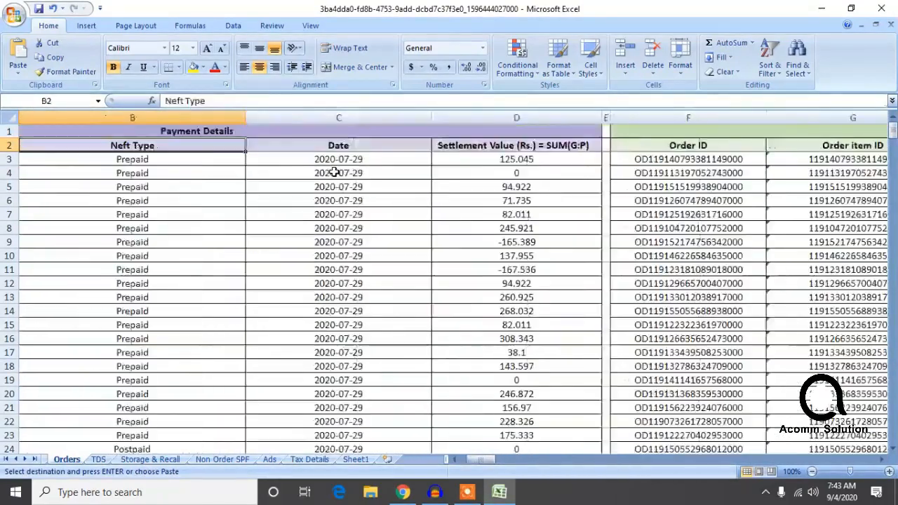
pyautogui.press('Right')
pyautogui.press('Right')
pyautogui.press('Right')
pyautogui.press('Right')
pyautogui.press('Right')
pyautogui.press('Right')
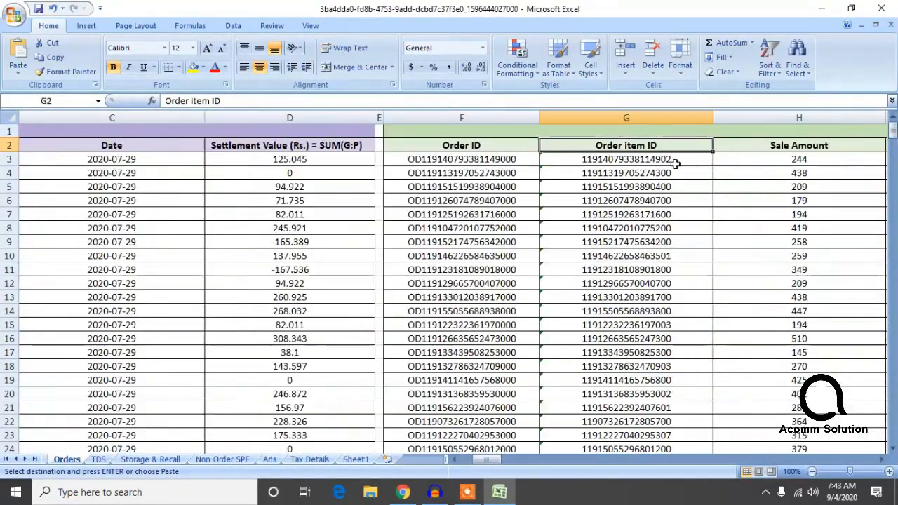
pyautogui.press('Right')
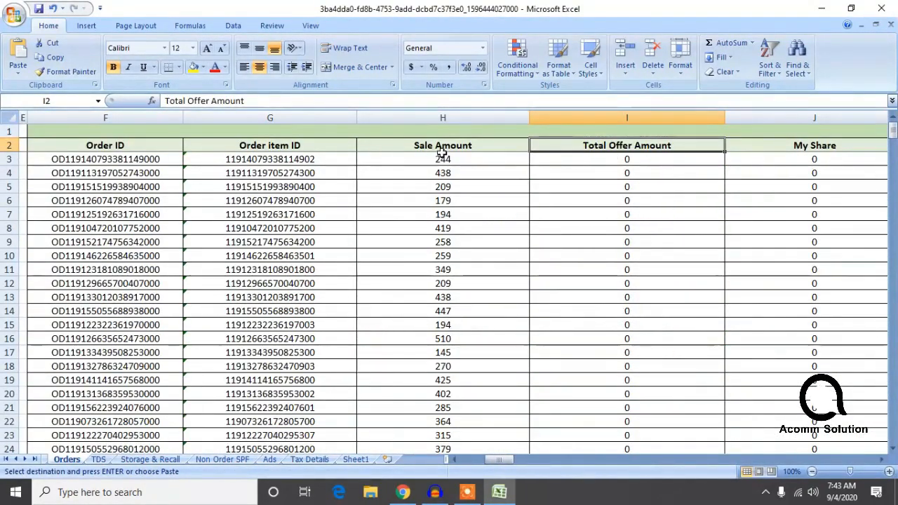
# Examine the Transaction Summary's Sale Amount values down the rows to about row 36
pyautogui.press('Left')
pyautogui.press('Down')
pyautogui.press('Down')
pyautogui.press('Down')
pyautogui.press('Down')
pyautogui.press('Down')
pyautogui.press('Down')
pyautogui.press('Down')
pyautogui.press('Down')
pyautogui.press('Down')
pyautogui.press('Down')
pyautogui.press('Down')
pyautogui.press('Down')
pyautogui.press('Down')
pyautogui.press('Down')
pyautogui.press('Down')
pyautogui.press('Down')
pyautogui.press('Down')
pyautogui.press('Down')
pyautogui.press('Down')
pyautogui.press('Down')
pyautogui.press('Down')
pyautogui.press('Down')
pyautogui.press('Down')
pyautogui.press('Down')
pyautogui.press('Down')
pyautogui.press('Down')
pyautogui.press('Down')
pyautogui.press('Down')
pyautogui.press('Down')
pyautogui.press('Down')
pyautogui.press('Down')
pyautogui.press('Down')
pyautogui.press('Down')
pyautogui.press('Down')
pyautogui.press('Down')
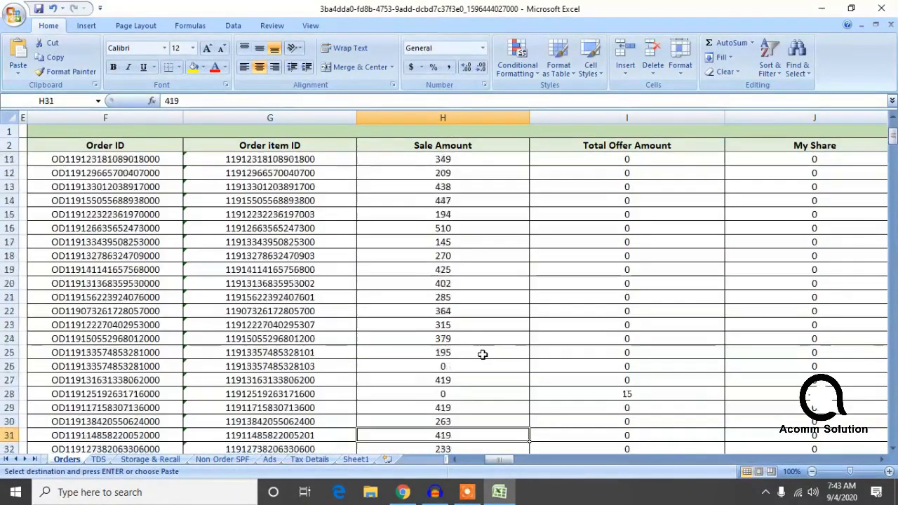
# Review the Transaction Summary columns from Total Offer Amount and My Share across to Taxes, Protection Fund and Refund
pyautogui.press('Up')
pyautogui.press('Right')
pyautogui.press('Right')
pyautogui.press('Right')
pyautogui.press('Right')
pyautogui.press('Right')
pyautogui.press('Right')
pyautogui.press('Right')
pyautogui.press('Right')
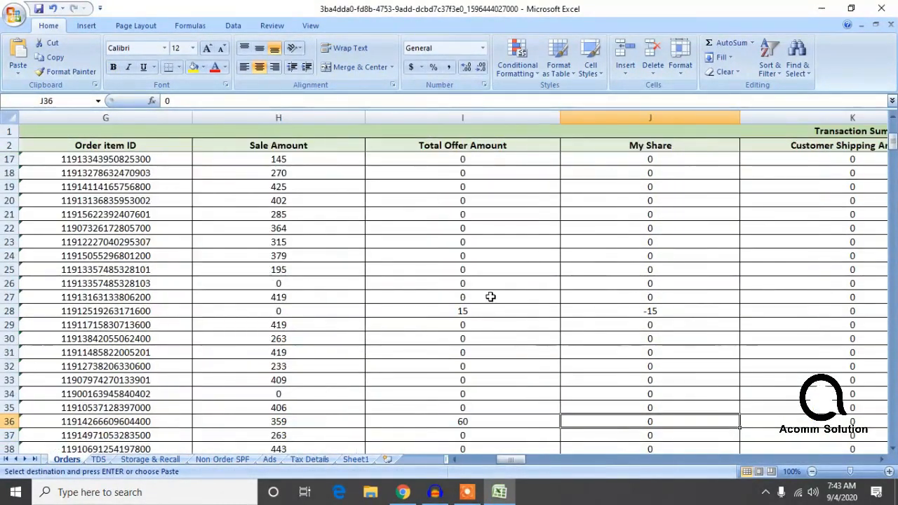
pyautogui.scroll(5, 495, 293)
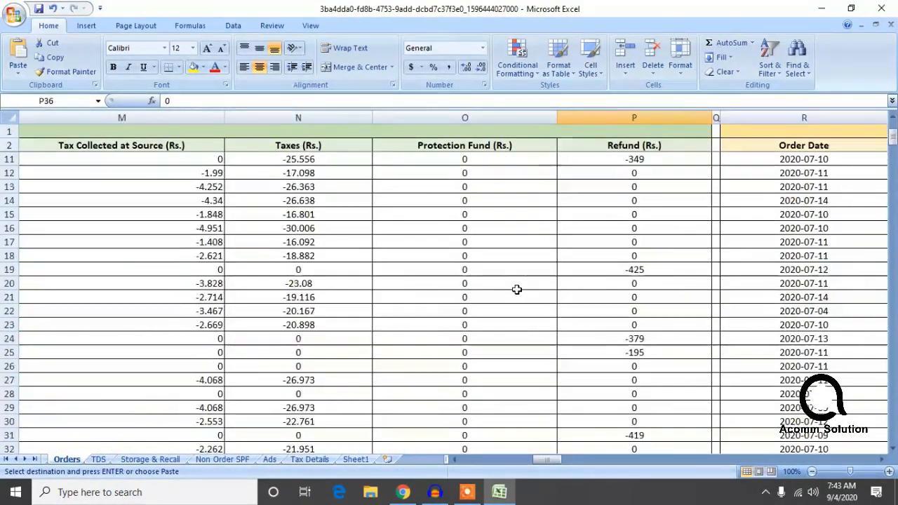
# Review the first order's row across the Order Details columns to Sale Amount in the Order Item Value section
pyautogui.click(662, 160)
pyautogui.press('Right')
pyautogui.press('Right')
pyautogui.press('Right')
pyautogui.press('Right')
pyautogui.press('Right')
pyautogui.press('Right')
pyautogui.press('Right')
pyautogui.press('Right')
pyautogui.press('Right')
pyautogui.press('Right')
pyautogui.press('Right')
pyautogui.press('Right')
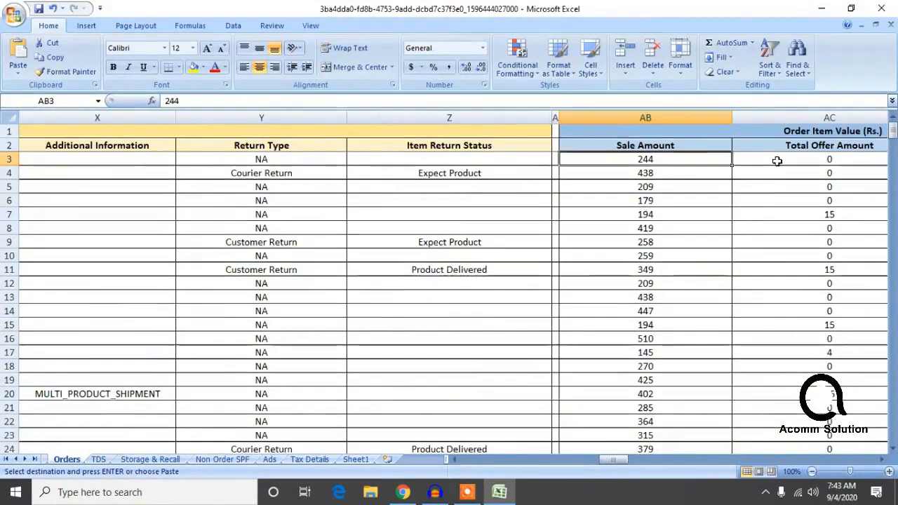
# Examine the Sale Amount values in the Order Item Value section down the rows to about row 101
pyautogui.press('Right')
pyautogui.click(550, 179)
pyautogui.press('Down')
pyautogui.press('Down')
pyautogui.press('Down')
pyautogui.press('Down')
pyautogui.press('Down')
pyautogui.press('Down')
pyautogui.press('Down')
pyautogui.press('Down')
pyautogui.press('Down')
pyautogui.press('Down')
pyautogui.press('Down')
pyautogui.press('Down')
pyautogui.press('Down')
pyautogui.press('Down')
pyautogui.press('Down')
pyautogui.press('Down')
pyautogui.press('Down')
pyautogui.press('Down')
pyautogui.press('Down')
pyautogui.press('Down')
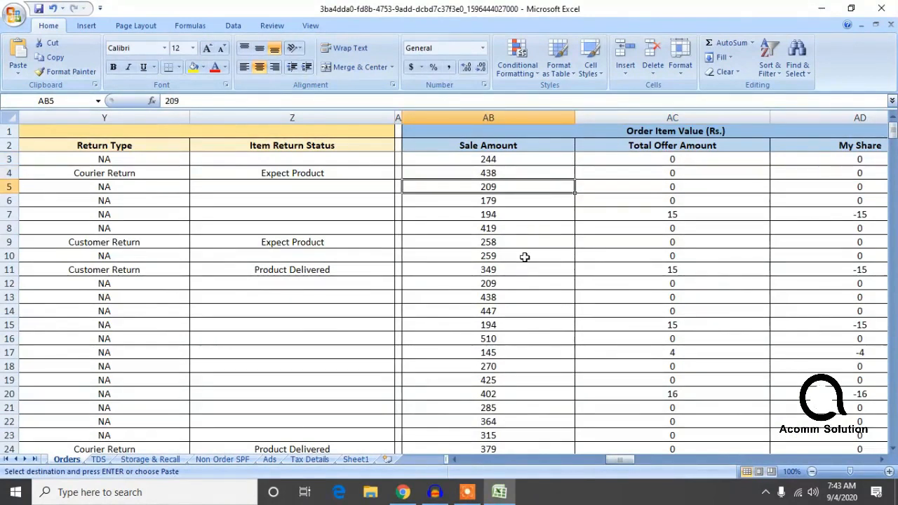
pyautogui.press('Down')
pyautogui.press('Down')
pyautogui.press('Down')
pyautogui.press('Down')
pyautogui.press('Down')
pyautogui.press('Down')
pyautogui.press('Down')
pyautogui.press('Down')
pyautogui.press('Down')
pyautogui.press('Down')
pyautogui.press('Down')
pyautogui.press('Down')
pyautogui.press('Down')
pyautogui.press('Down')
pyautogui.press('Down')
pyautogui.press('Down')
pyautogui.press('Down')
pyautogui.press('Down')
pyautogui.press('Down')
pyautogui.press('Down')
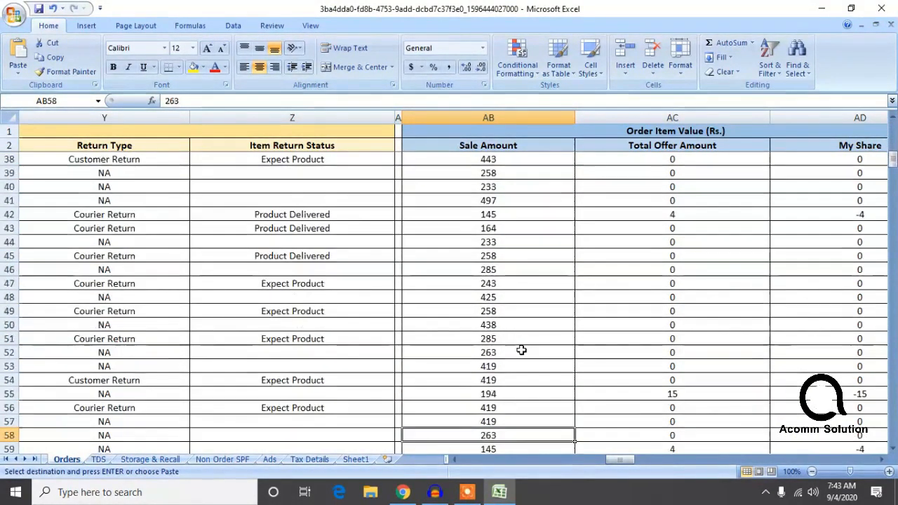
pyautogui.press('Down')
pyautogui.press('Down')
pyautogui.press('Down')
pyautogui.press('Down')
pyautogui.press('Down')
pyautogui.press('Down')
pyautogui.press('Down')
pyautogui.press('Down')
pyautogui.press('Down')
pyautogui.press('Down')
pyautogui.press('Down')
pyautogui.press('Down')
pyautogui.press('Down')
pyautogui.press('Down')
pyautogui.press('Down')
pyautogui.press('Down')
pyautogui.press('Down')
pyautogui.press('Down')
pyautogui.press('Down')
pyautogui.press('Down')
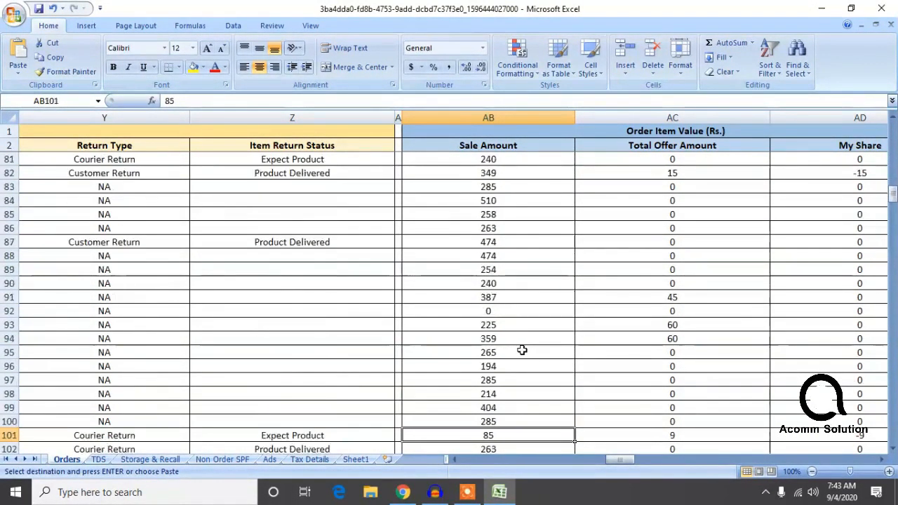
# Go back across the Orders sheet from Order Item Value to the beginning of the Transaction Summary columns near row 105
pyautogui.press('Left')
pyautogui.press('Left')
pyautogui.press('Left')
pyautogui.press('Left')
pyautogui.press('Left')
pyautogui.press('Left')
pyautogui.press('Left')
pyautogui.press('Left')
pyautogui.press('Left')
pyautogui.press('Left')
pyautogui.press('Left')
pyautogui.press('Left')
pyautogui.press('Left')
pyautogui.press('Left')
pyautogui.press('Left')
pyautogui.press('Left')
pyautogui.press('Left')
pyautogui.press('Left')
pyautogui.press('Left')
pyautogui.press('Left')
pyautogui.press('Left')
pyautogui.press('Up')
pyautogui.press('Up')
pyautogui.press('Up')
pyautogui.press('Up')
pyautogui.press('Up')
pyautogui.press('Up')
# Review the Transaction Summary columns from My Share across to Refund, and return to its Sale Amount column
pyautogui.press('Right')
pyautogui.press('Right')
pyautogui.press('Right')
pyautogui.press('Right')
pyautogui.press('Right')
pyautogui.press('Right')
pyautogui.press('Right')
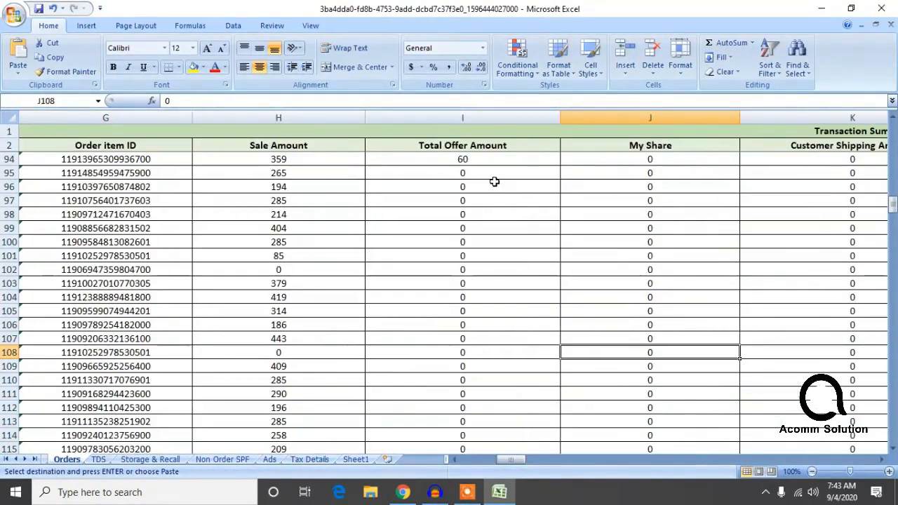
pyautogui.press('Right')
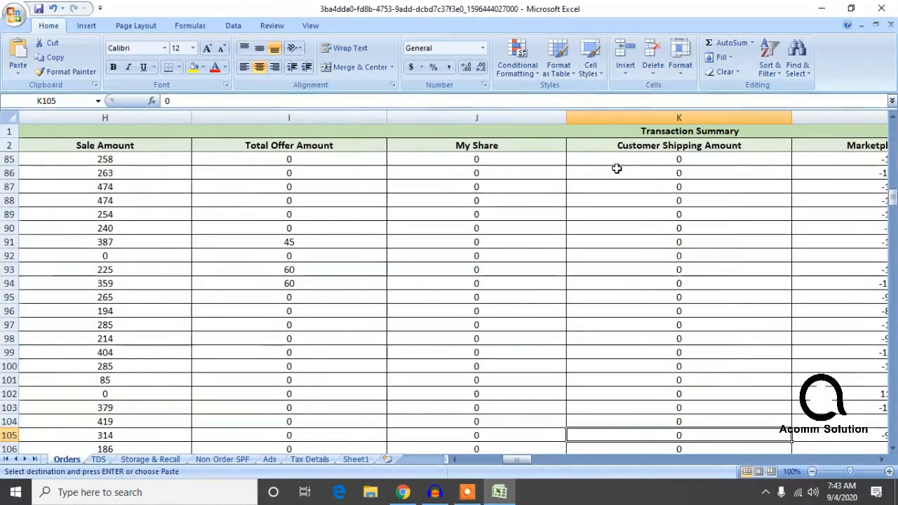
pyautogui.press('Right')
pyautogui.scroll(20, 541, 165)
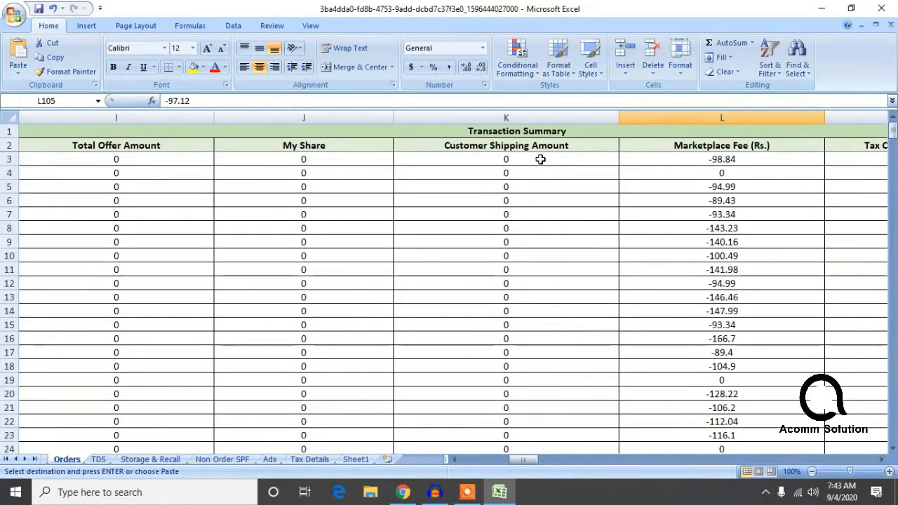
pyautogui.press('Right')
pyautogui.press('Right')
pyautogui.press('Right')
pyautogui.press('Right')
pyautogui.scroll(20, 535, 158)
pyautogui.press('Left')
pyautogui.press('Left')
pyautogui.press('Left')
pyautogui.press('Left')
pyautogui.press('Left')
pyautogui.press('Left')
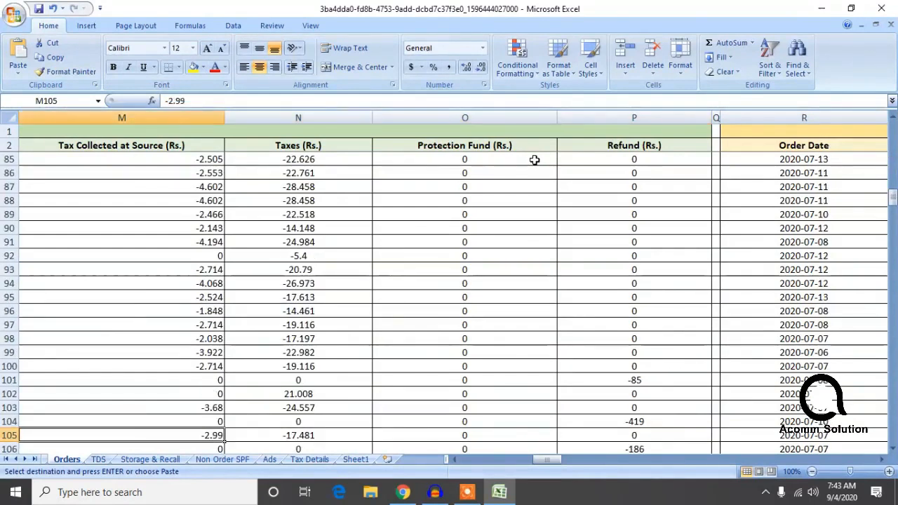
pyautogui.press('Left')
pyautogui.press('Left')
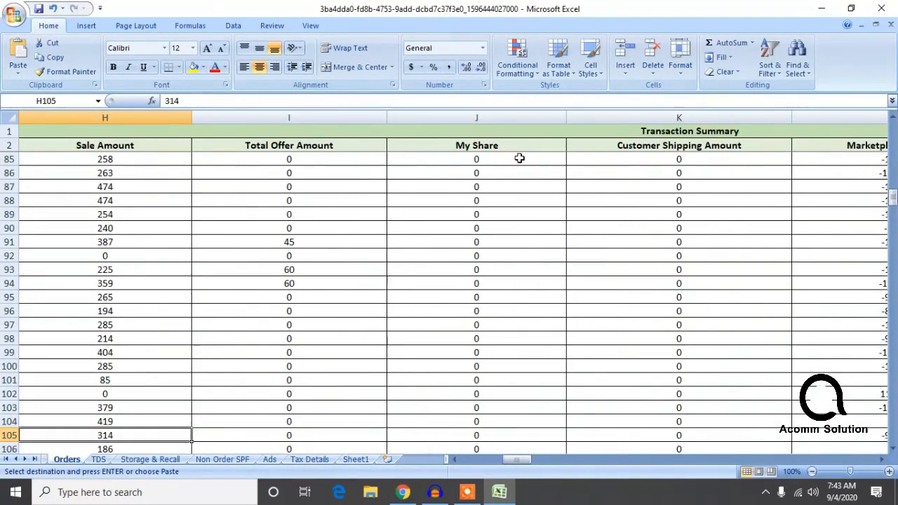
# Copy the Transaction Summary's Sale Amount column from its header through row 394 into Sheet1, starting at cell D2
pyautogui.click(327, 159)
pyautogui.click(305, 149)
pyautogui.hotkey('ctrl', 'shift', 'Down')
pyautogui.hotkey('ctrl', 'c')
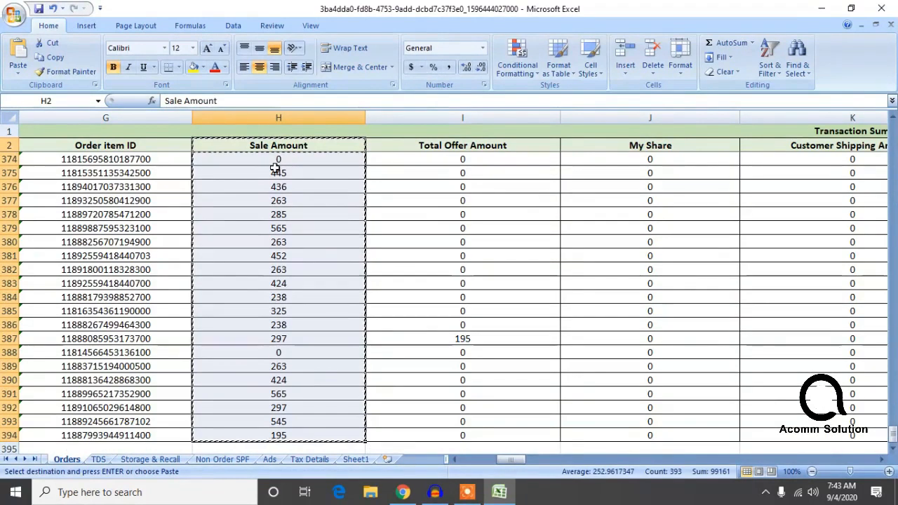
pyautogui.click(356, 459)
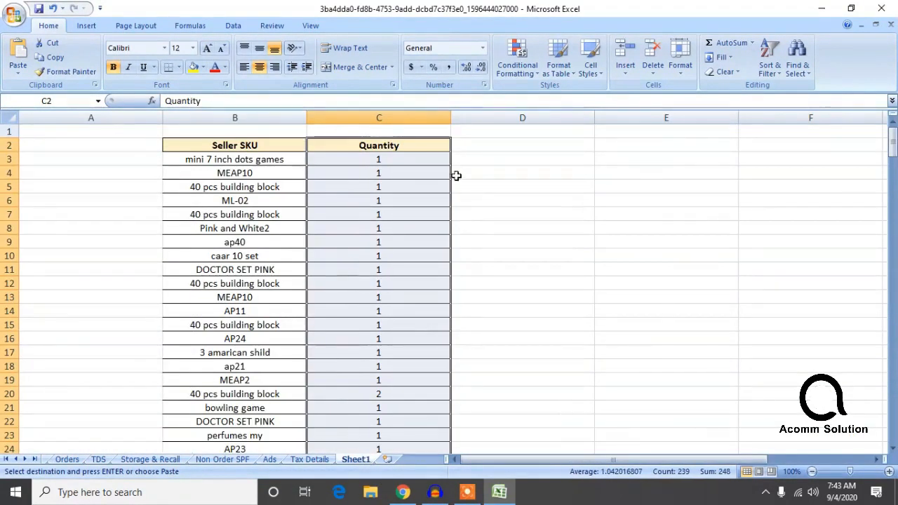
pyautogui.click(483, 149)
pyautogui.hotkey('ctrl', 'v')
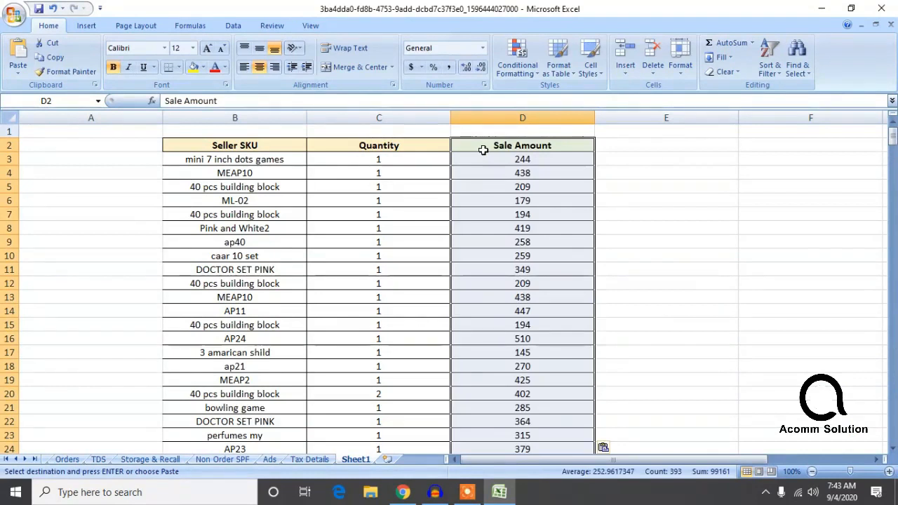
# Return to the Orders sheet and review the column headers from Total Offer Amount across to Product Sub Category
pyautogui.click(99, 460)
pyautogui.click(67, 460)
pyautogui.scroll(20, 201, 217)
pyautogui.scroll(20, 215, 189)
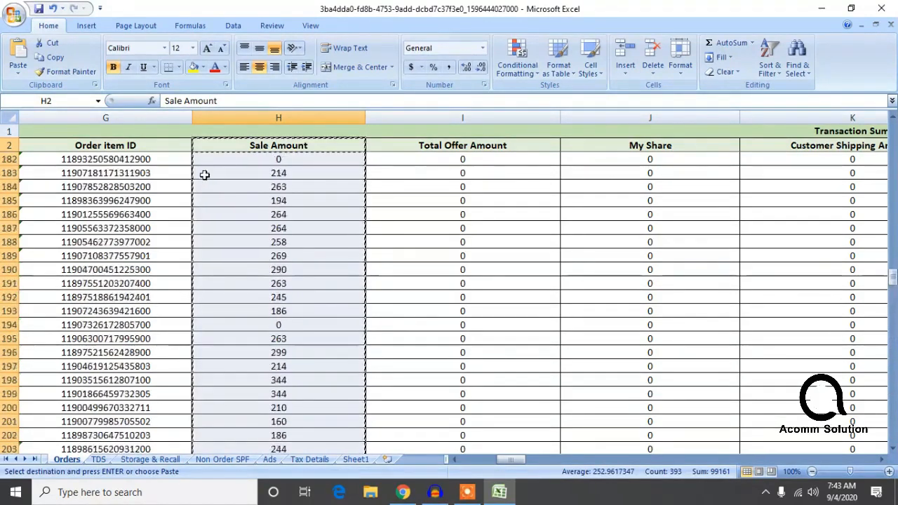
pyautogui.click(386, 173)
pyautogui.scroll(9, 440, 173)
pyautogui.scroll(17, 441, 173)
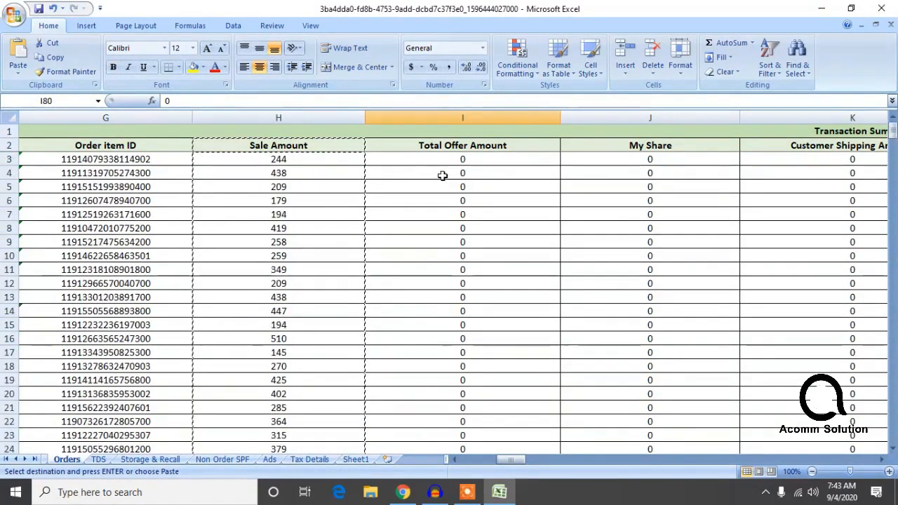
pyautogui.press('Right')
pyautogui.press('Right')
pyautogui.hotkey('ctrl', 'Up')
pyautogui.press('Right')
pyautogui.press('Right')
pyautogui.press('Right')
pyautogui.press('Right')
pyautogui.press('Right')
pyautogui.press('Right')
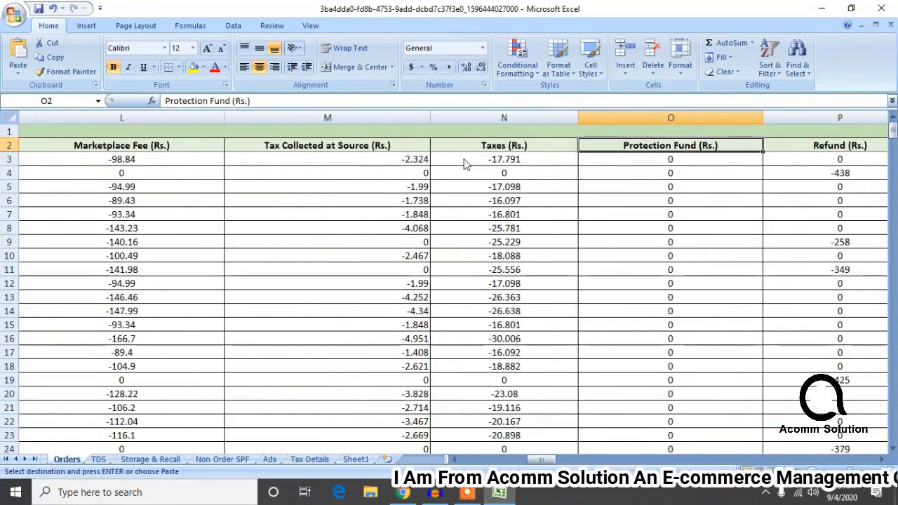
pyautogui.press('Right')
pyautogui.press('Right')
pyautogui.press('Right')
pyautogui.press('Right')
pyautogui.press('Right')
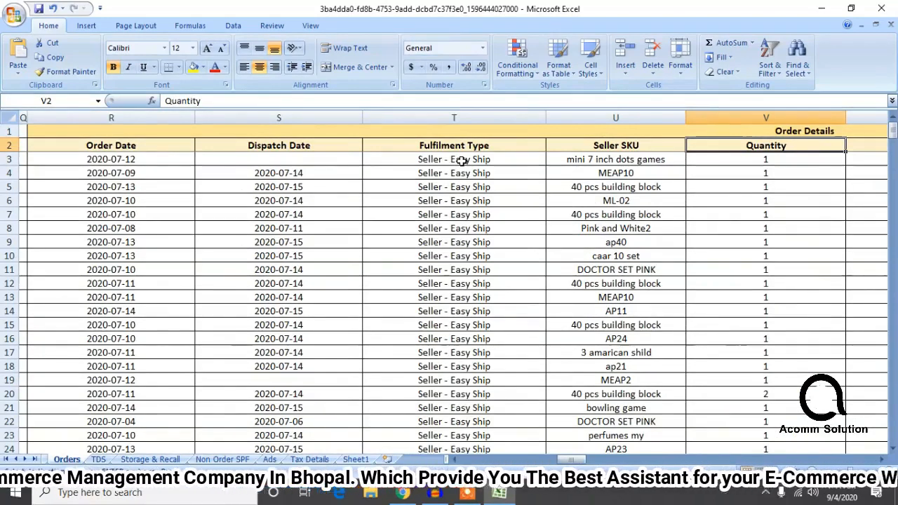
pyautogui.press('Right')
pyautogui.press('Right')
# Copy the Product Sub Category column from its header through row 394 into Sheet1, starting at cell E2
pyautogui.click(630, 145)
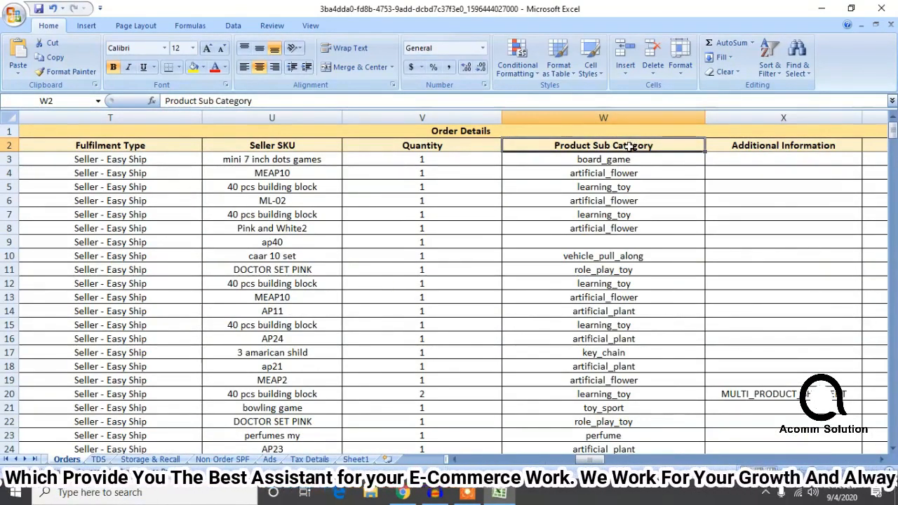
pyautogui.hotkey('ctrl', 'shift', 'Down')
pyautogui.hotkey('ctrl', 'shift', 'Down')
pyautogui.hotkey('ctrl', 'shift', 'Down')
pyautogui.hotkey('ctrl', 'shift', 'Down')
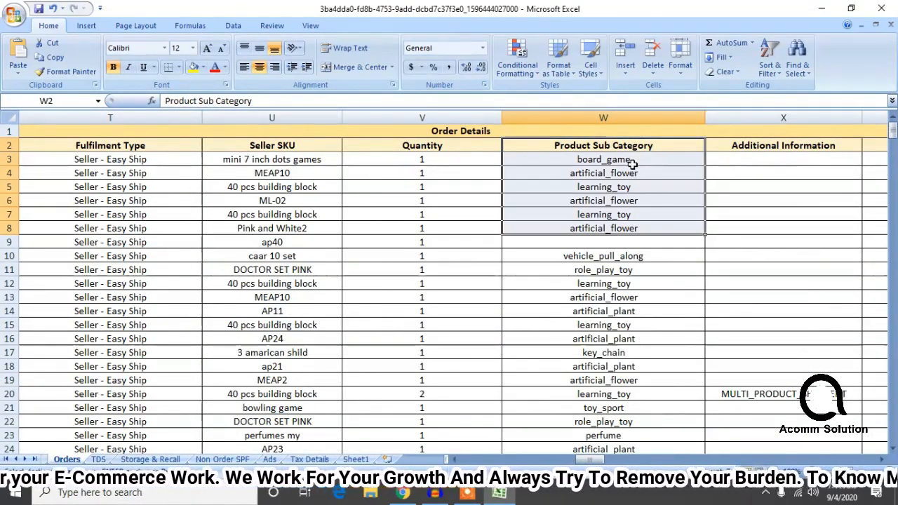
pyautogui.hotkey('ctrl', 'shift', 'Down')
pyautogui.hotkey('ctrl', 'shift', 'Down')
pyautogui.hotkey('ctrl', 'shift', 'Down')
pyautogui.hotkey('ctrl', 'shift', 'Down')
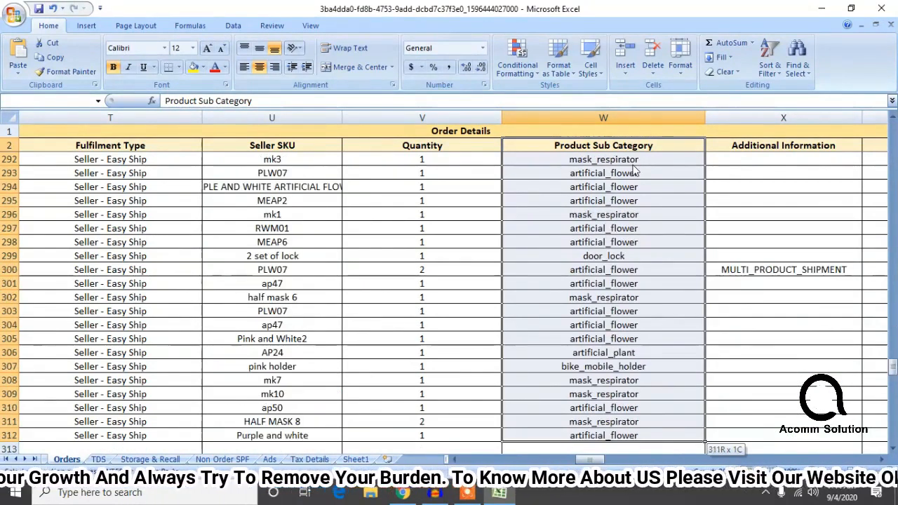
pyautogui.hotkey('ctrl', 'shift', 'Down')
pyautogui.hotkey('ctrl', 'shift', 'Up')
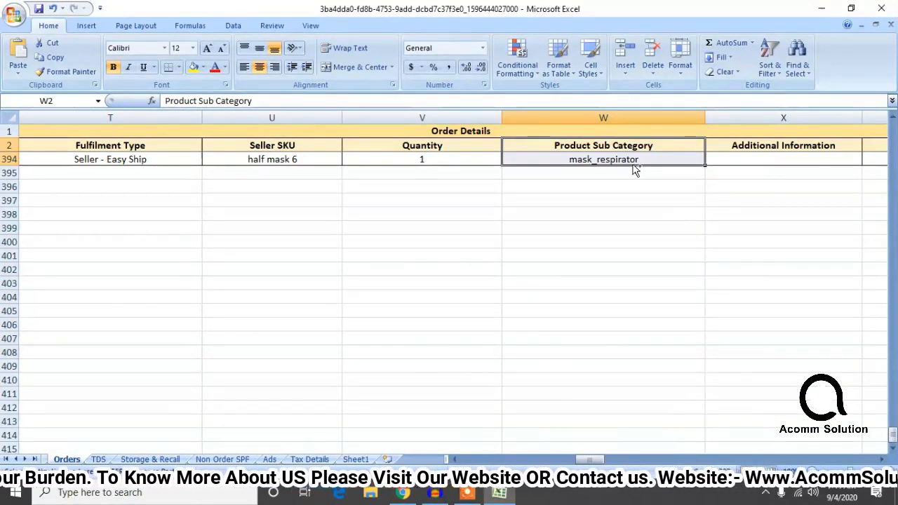
pyautogui.click(358, 458)
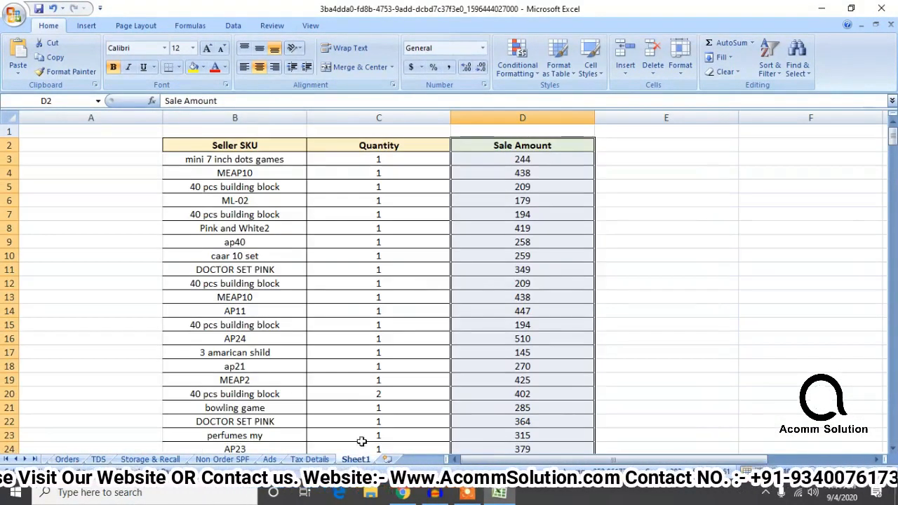
pyautogui.click(640, 150)
pyautogui.hotkey('ctrl', 'v')
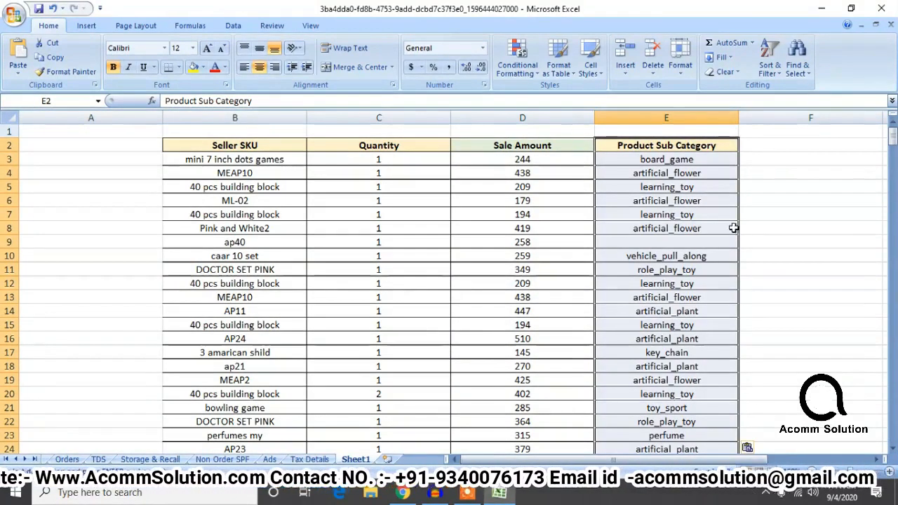
# Review the Orders column headers from Product Sub Category across to Item Return Status, and return to the Payment Details columns
pyautogui.click(66, 459)
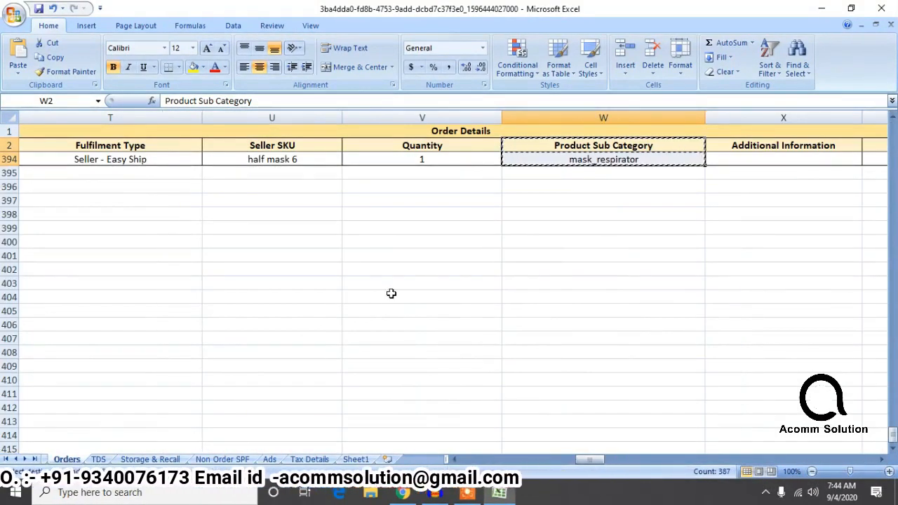
pyautogui.scroll(5, 603, 212)
pyautogui.press('Right')
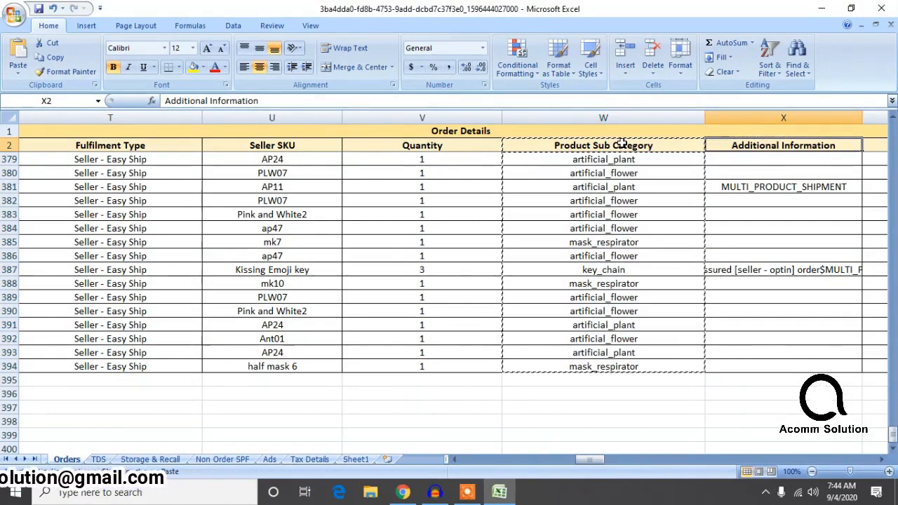
pyautogui.press('Right')
pyautogui.press('Right')
pyautogui.press('Right')
pyautogui.press('Right')
pyautogui.press('Right')
pyautogui.press('Right')
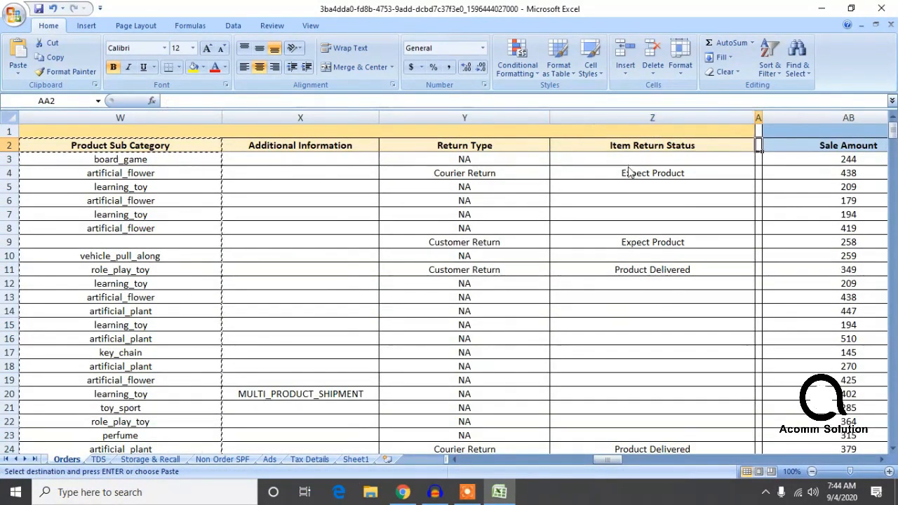
pyautogui.press('Left')
pyautogui.press('Left')
pyautogui.press('Left')
pyautogui.press('Left')
pyautogui.press('Left')
pyautogui.press('Left')
pyautogui.press('Left')
pyautogui.press('Left')
pyautogui.press('Left')
pyautogui.press('Left')
pyautogui.press('Left')
pyautogui.press('Left')
pyautogui.press('Left')
pyautogui.press('Left')
pyautogui.press('Left')
pyautogui.press('Left')
pyautogui.press('Left')
pyautogui.press('Left')
pyautogui.press('Left')
pyautogui.press('Left')
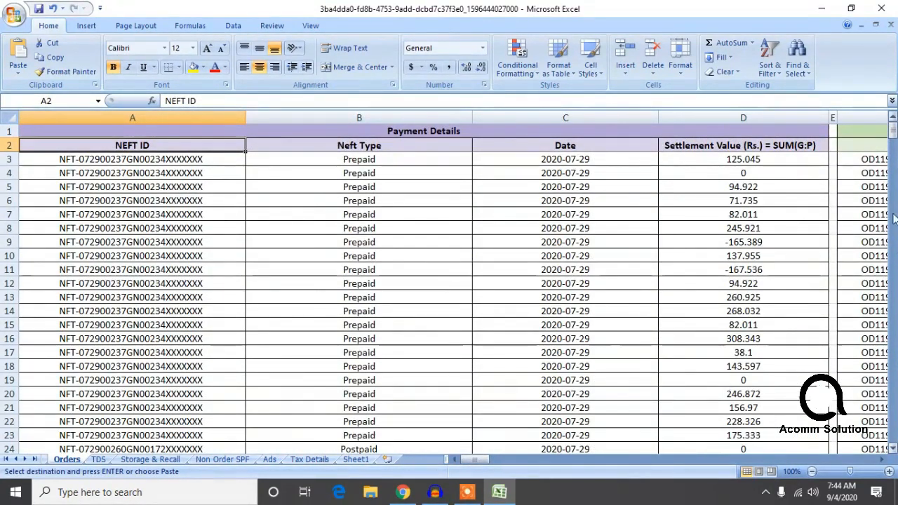
# Try to copy the Settlement Value (Rs.) column from the Orders sheet into Sheet1 at cell G2
pyautogui.click(787, 147)
pyautogui.hotkey('ctrl', 'shift', 'Down')
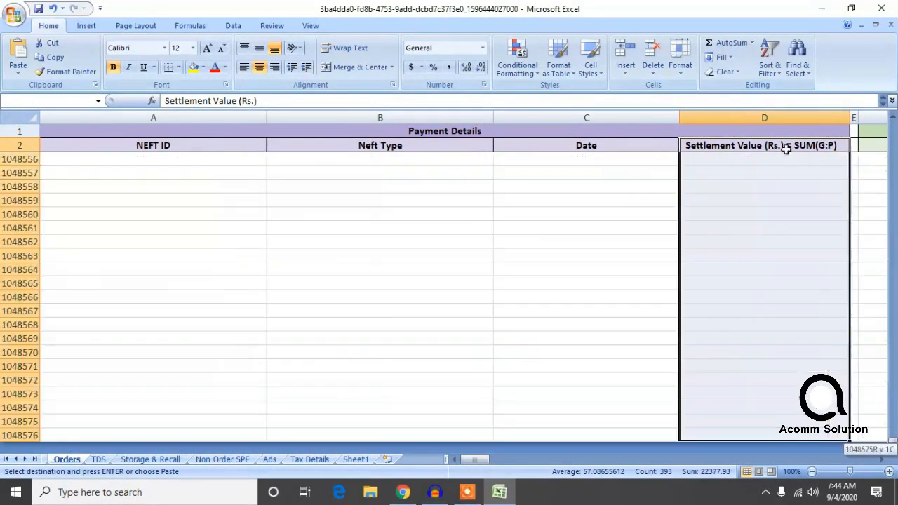
pyautogui.hotkey('ctrl', 'v')
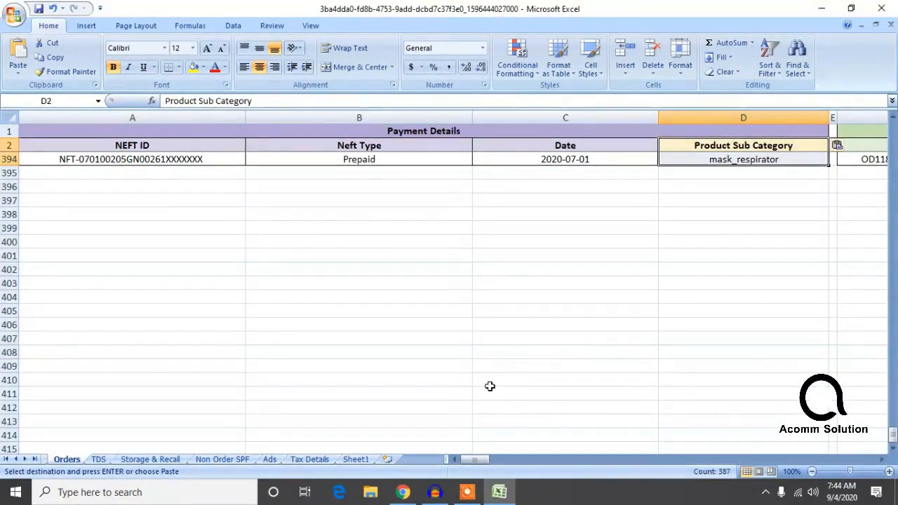
pyautogui.click(357, 459)
pyautogui.click(766, 145)
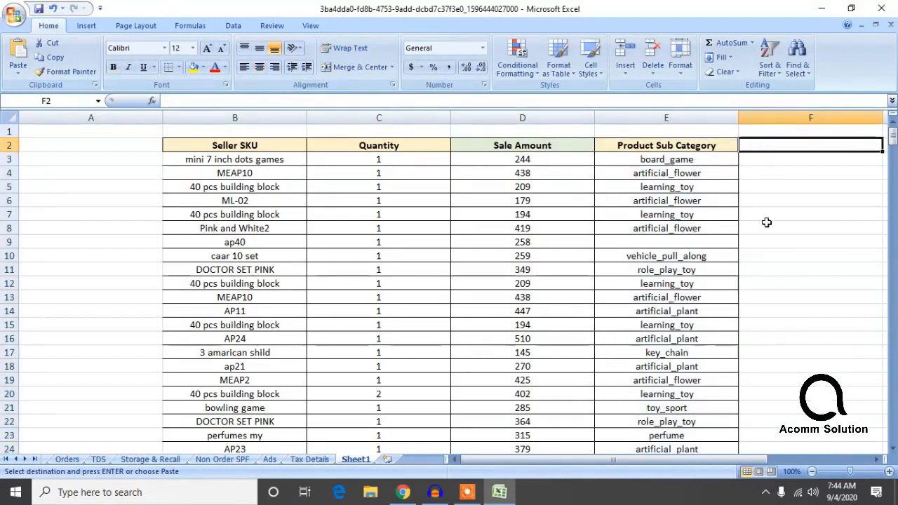
pyautogui.moveTo(710, 461); pyautogui.dragTo(740, 453)
pyautogui.click(775, 146)
pyautogui.press('Return')
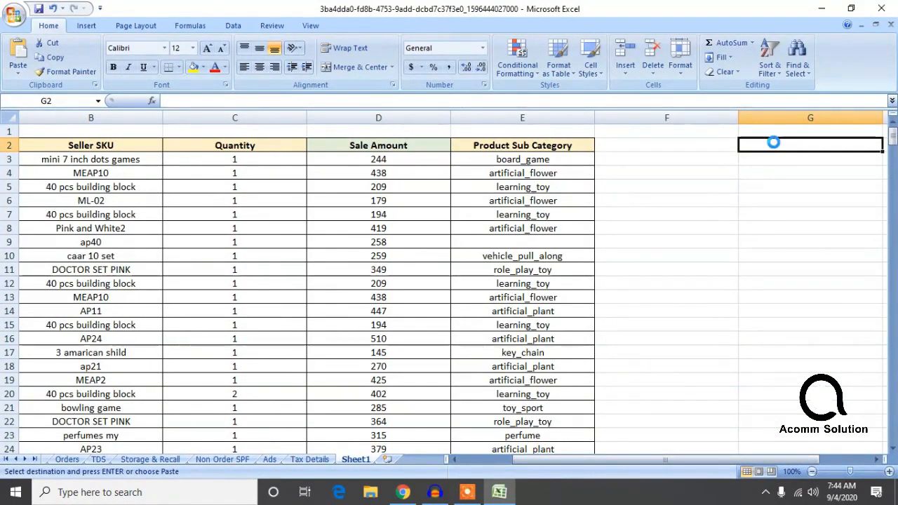
pyautogui.press('Return')
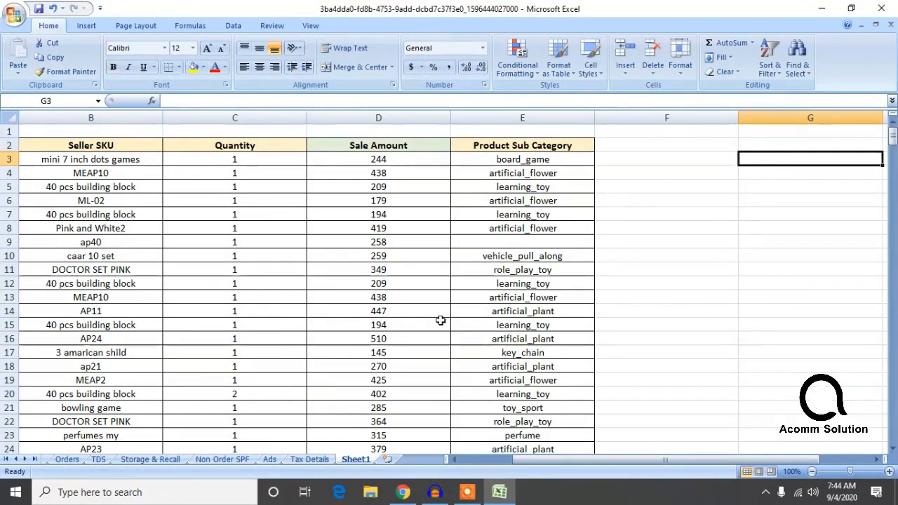
# Return to the first rows of the Orders sheet and copy its column D
pyautogui.click(99, 459)
pyautogui.click(69, 460)
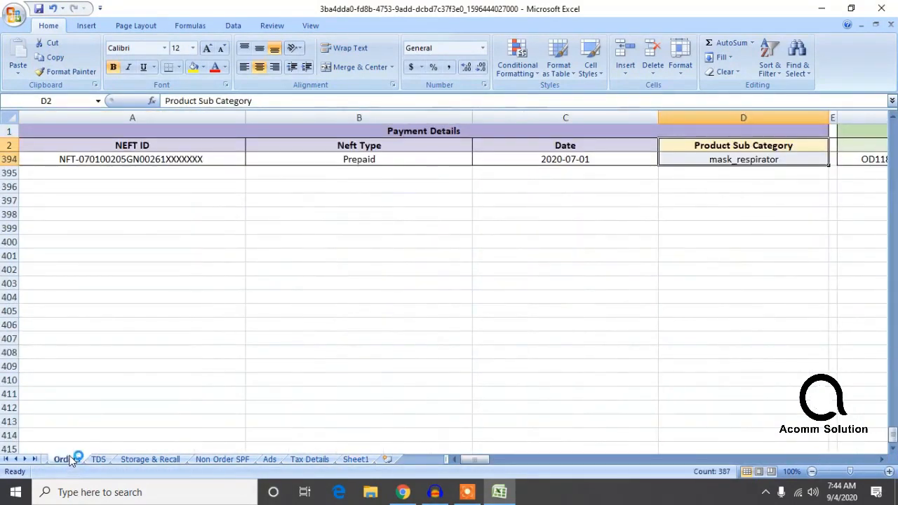
pyautogui.scroll(20, 409, 286)
pyautogui.scroll(20, 665, 264)
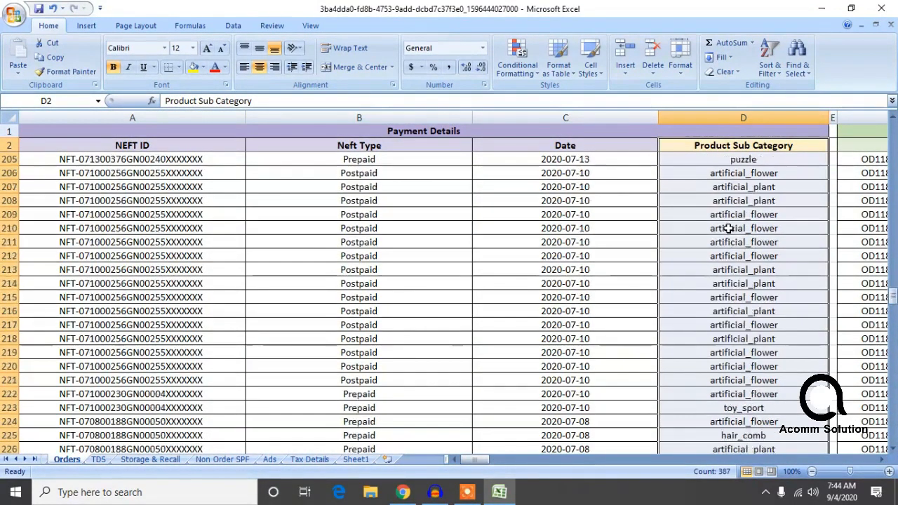
pyautogui.click(896, 281)
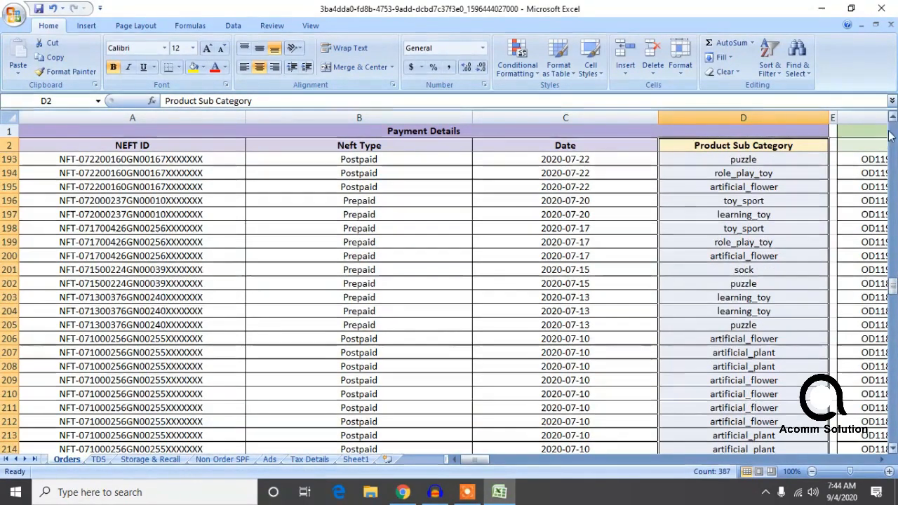
pyautogui.moveTo(896, 290); pyautogui.dragTo(896, 131)
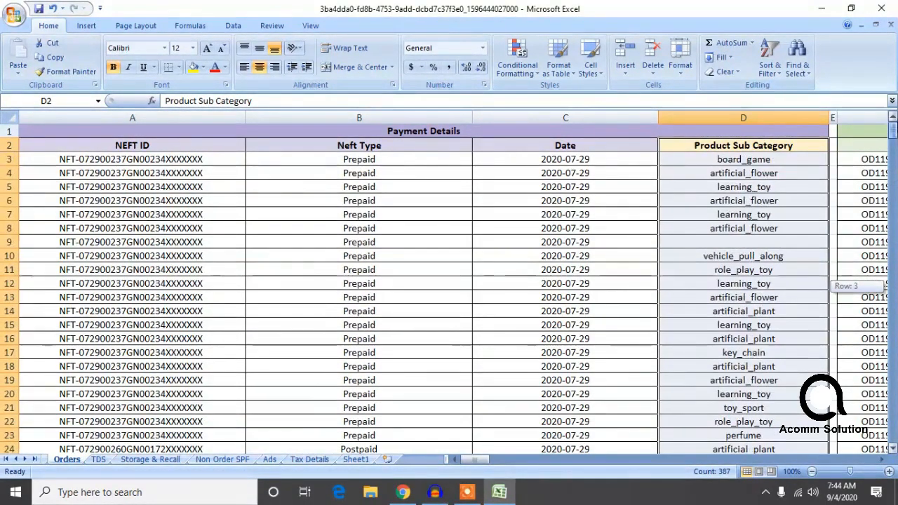
pyautogui.click(768, 130)
pyautogui.click(768, 119)
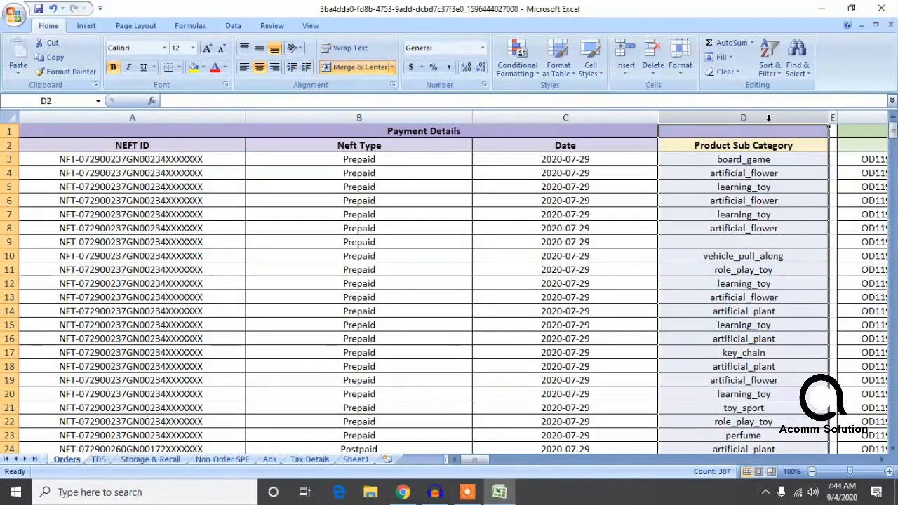
pyautogui.hotkey('ctrl', 'c')
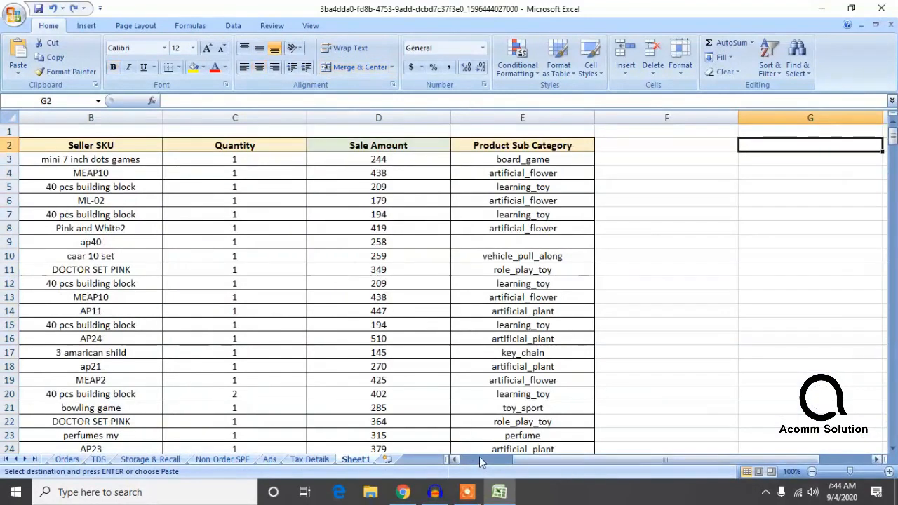
# Undo the mistaken pastes and paste the Product Sub Category column back into Sheet1, starting at cell E2
pyautogui.moveTo(515, 454); pyautogui.dragTo(409, 463)
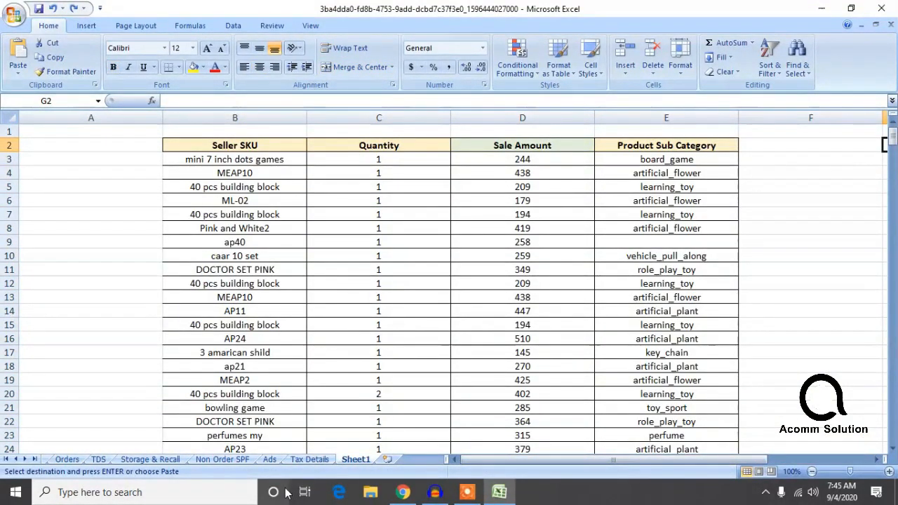
pyautogui.hotkey('ctrl', 'z')
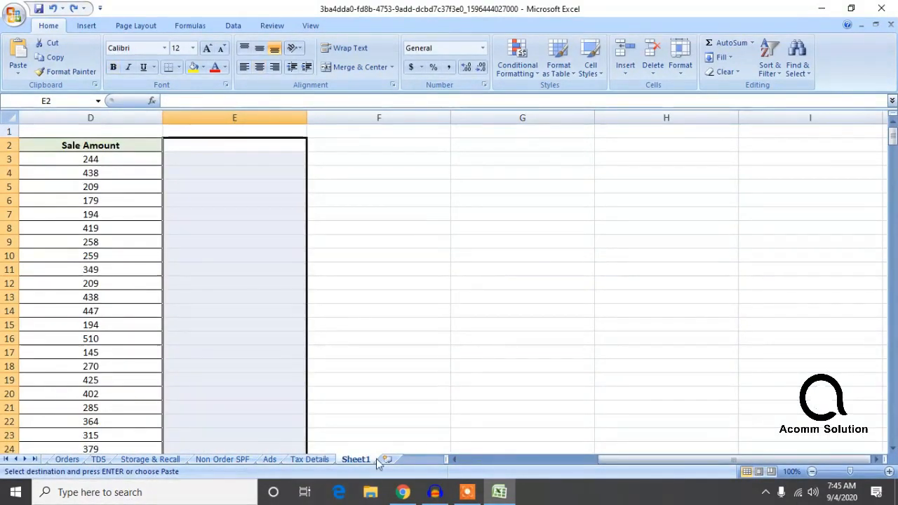
pyautogui.hotkey('ctrl', 'v')
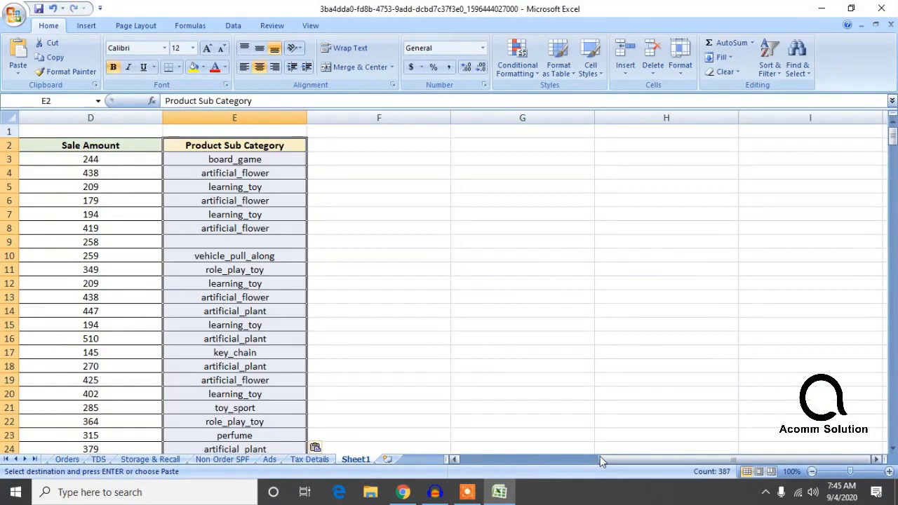
# Copy the entire Settlement Value (Rs.) column from the Orders sheet into column G of Sheet1
pyautogui.click(97, 460)
pyautogui.click(67, 460)
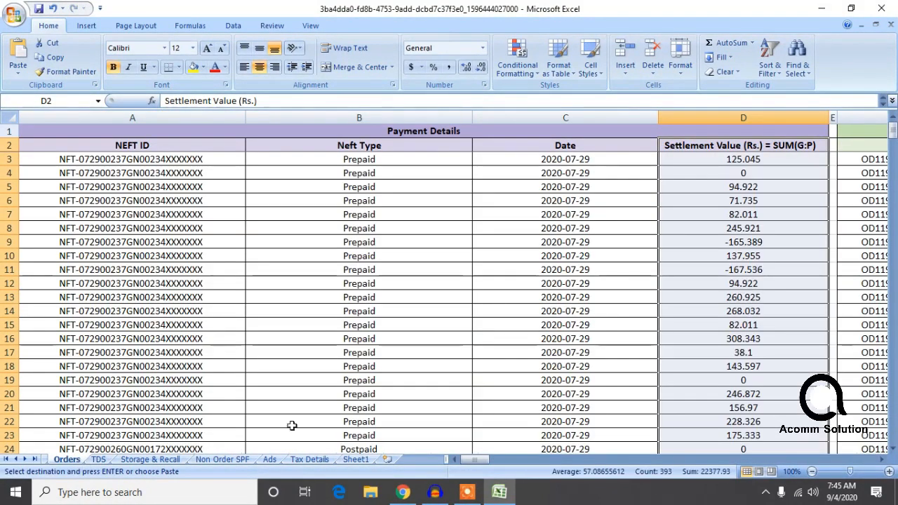
pyautogui.click(732, 141)
pyautogui.click(742, 118)
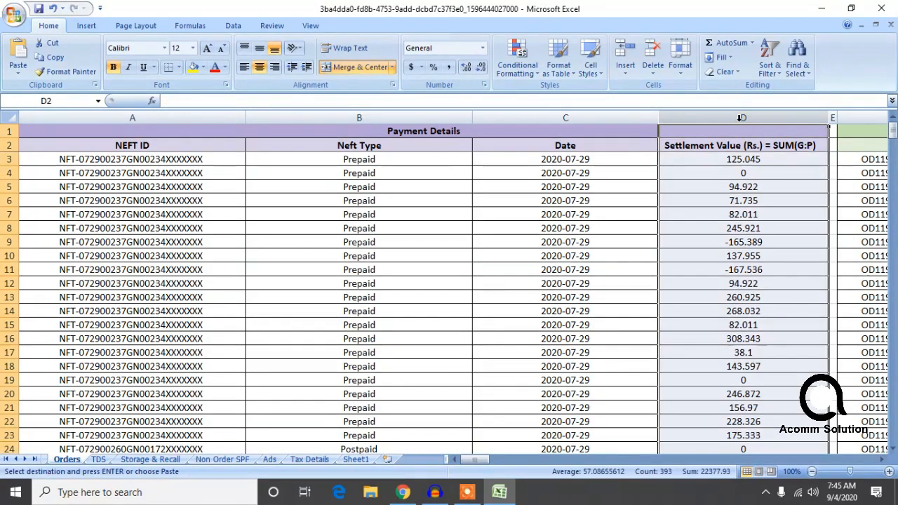
pyautogui.hotkey('ctrl', 'c')
pyautogui.click(355, 459)
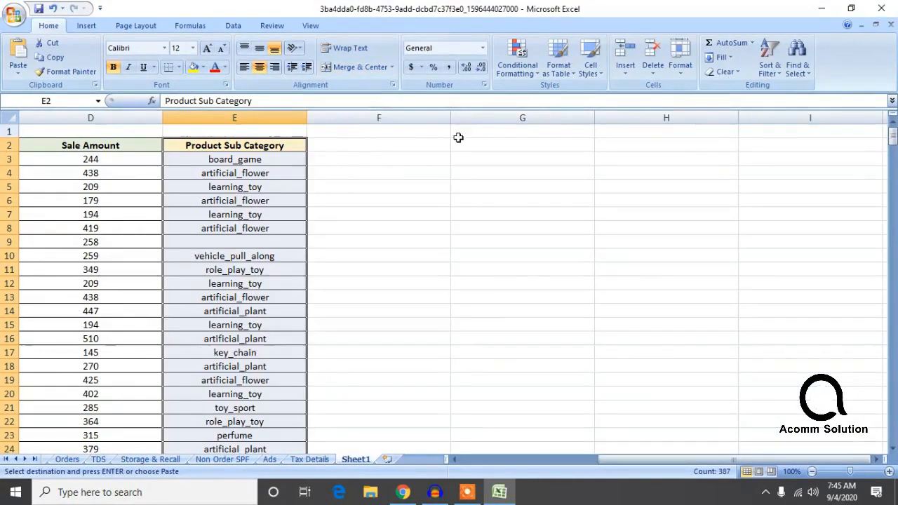
pyautogui.click(484, 142)
pyautogui.click(484, 117)
pyautogui.hotkey('ctrl', 'v')
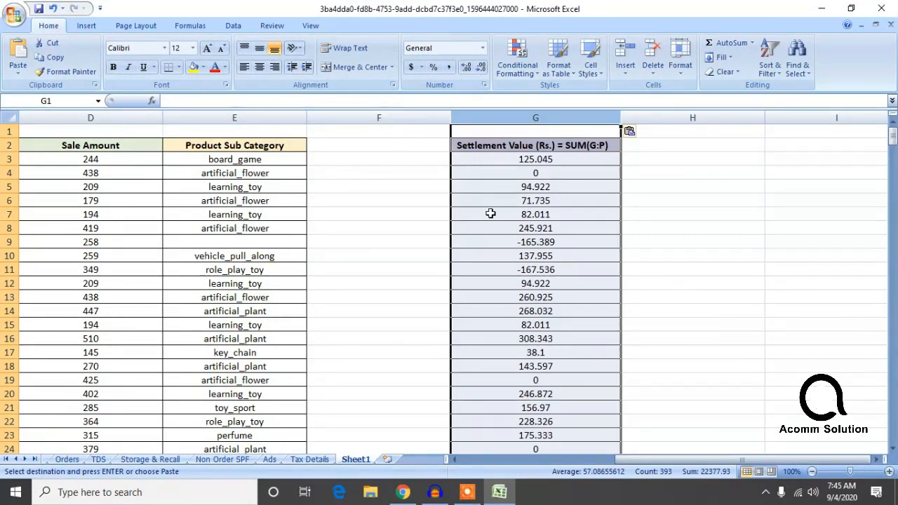
# Narrow all columns of Sheet1 to one uniform width so the table fits from Seller SKU to Settlement Value
pyautogui.moveTo(624, 461); pyautogui.dragTo(584, 465)
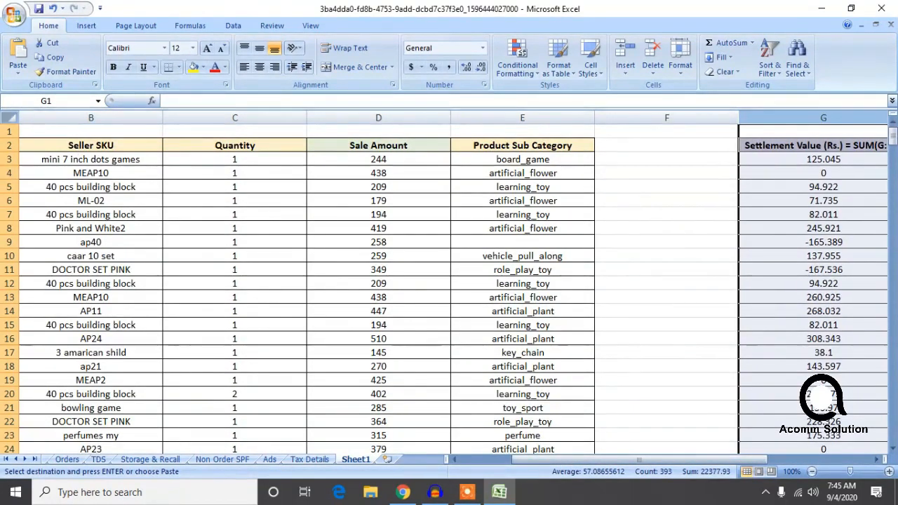
pyautogui.click(10, 117)
pyautogui.moveTo(163, 117); pyautogui.dragTo(133, 117)
pyautogui.moveTo(555, 459); pyautogui.dragTo(533, 457)
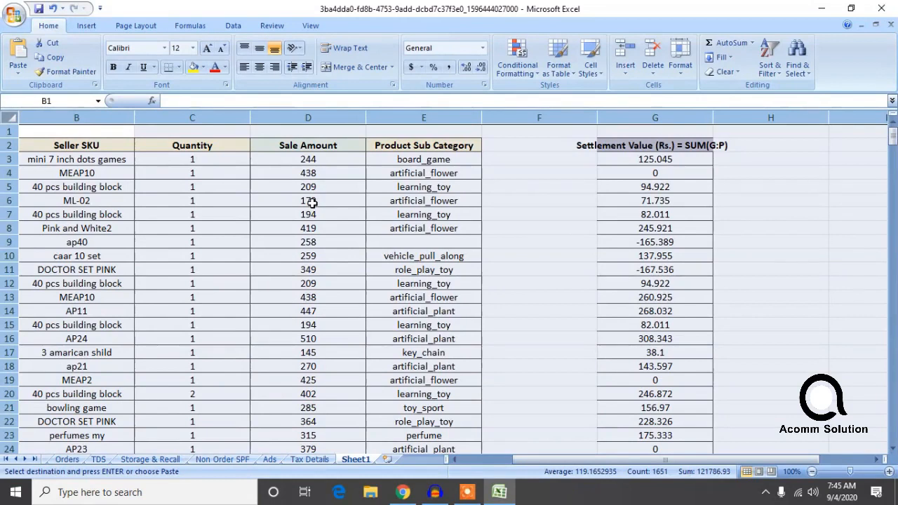
# Add the header "purches price" in cell F2, between Product Sub Category and Settlement Value
pyautogui.click(539, 161)
pyautogui.click(531, 147)
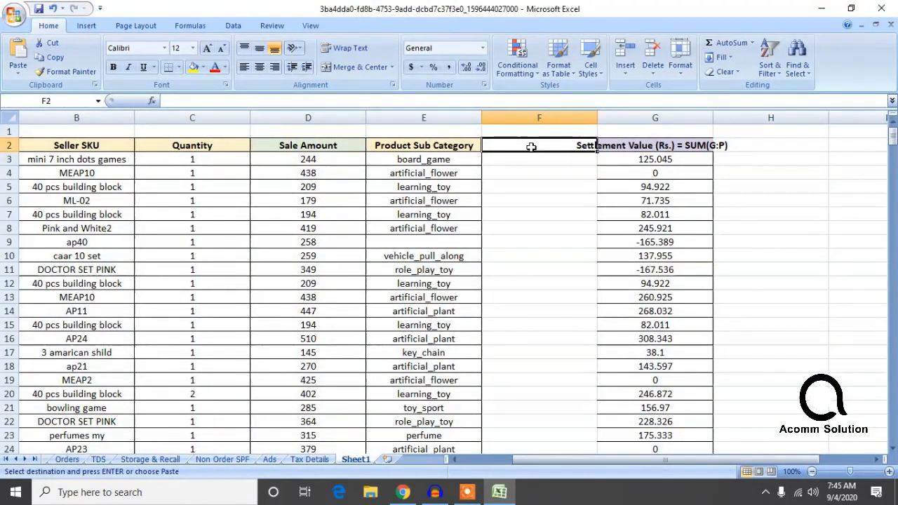
pyautogui.write('purches pr')
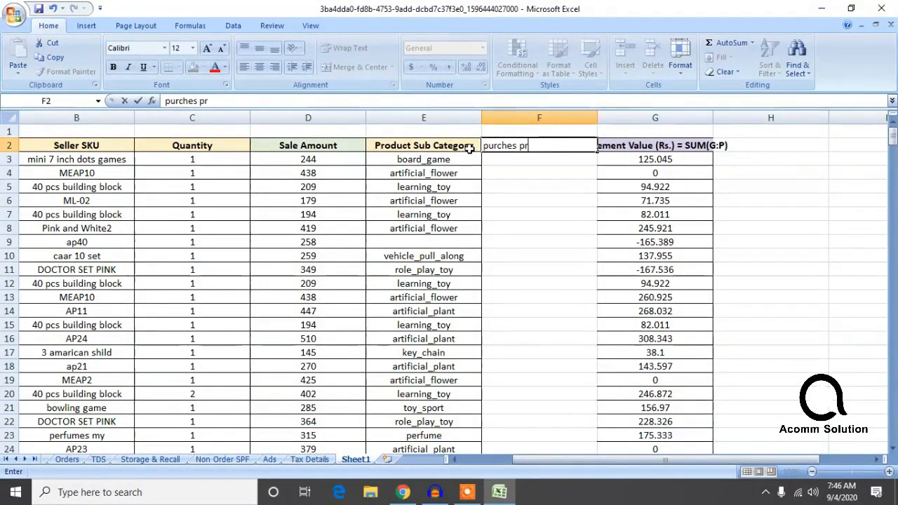
pyautogui.write('ice')
pyautogui.press('Return')
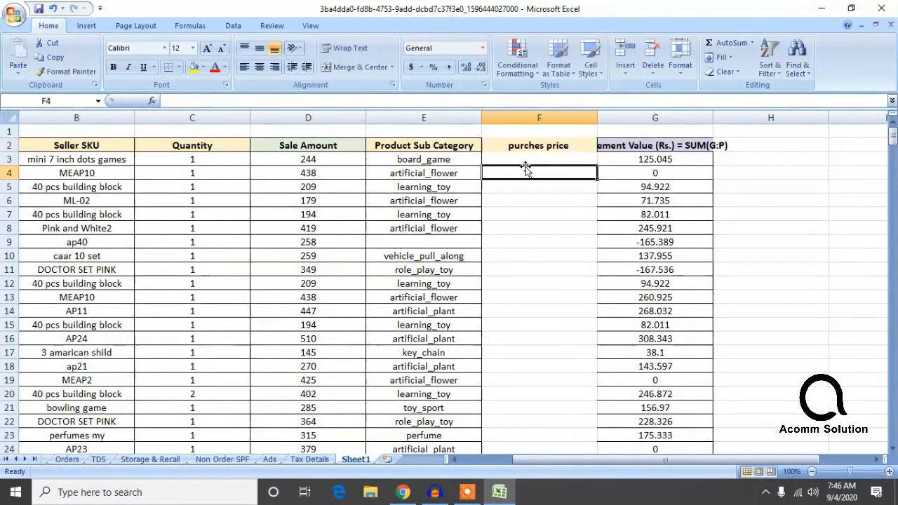
pyautogui.click(559, 141)
# Try to select the empty purches price cells from F3 down, and the Product Sub Category data from E3 to its last row
pyautogui.click(534, 158)
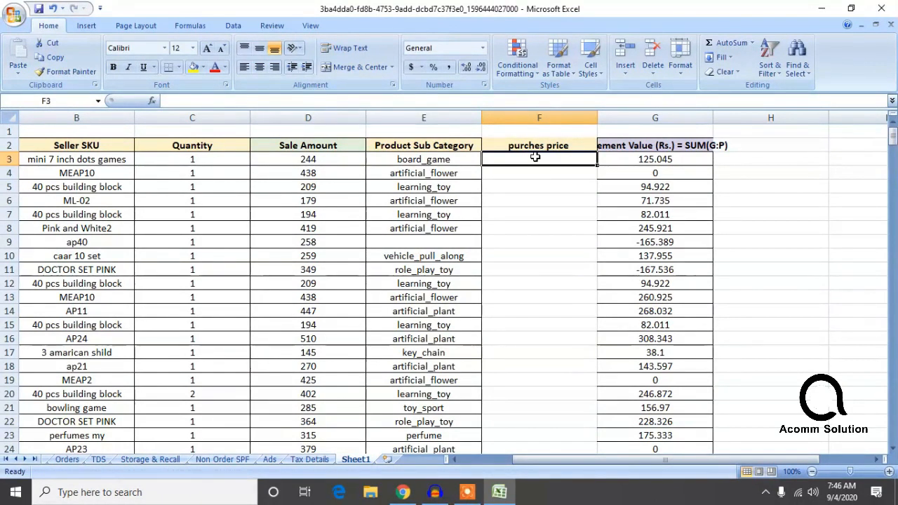
pyautogui.hotkey('ctrl', 'shift', 'Down')
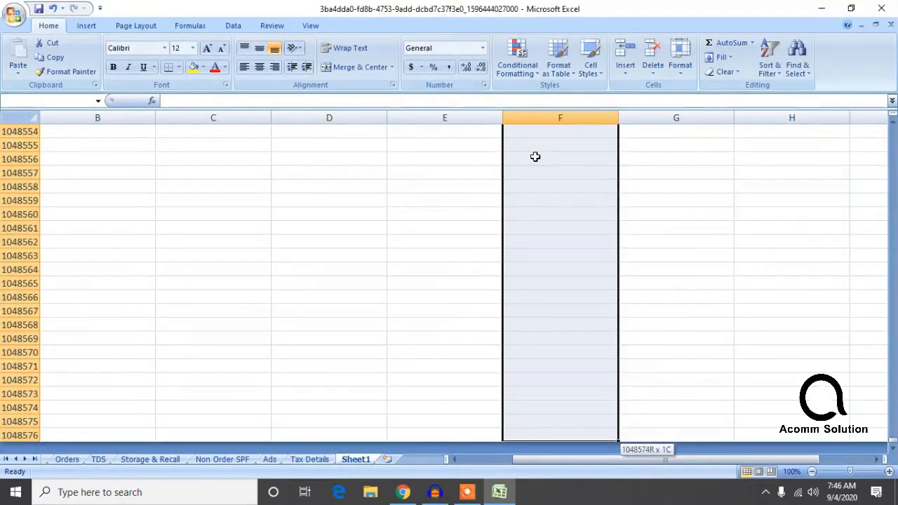
pyautogui.hotkey('ctrl', 'shift', 'Up')
pyautogui.press('Left')
pyautogui.hotkey('ctrl', 'shift', 'Down')
pyautogui.hotkey('ctrl', 'shift', 'Down')
pyautogui.hotkey('ctrl', 'shift', 'Down')
pyautogui.hotkey('ctrl', 'shift', 'Down')
pyautogui.hotkey('ctrl', 'shift', 'Down')
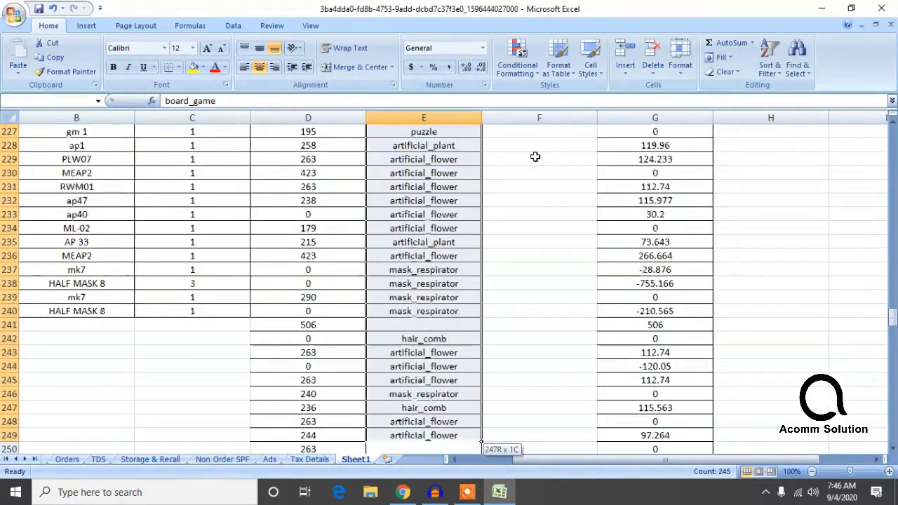
pyautogui.hotkey('ctrl', 'shift', 'Down')
pyautogui.hotkey('ctrl', 'shift', 'Down')
pyautogui.hotkey('ctrl', 'shift', 'Down')
pyautogui.hotkey('ctrl', 'shift', 'Down')
pyautogui.hotkey('ctrl', 'shift', 'Down')
pyautogui.hotkey('ctrl', 'shift', 'Down')
pyautogui.hotkey('ctrl', 'shift', 'Down')
pyautogui.hotkey('ctrl', 'shift', 'Down')
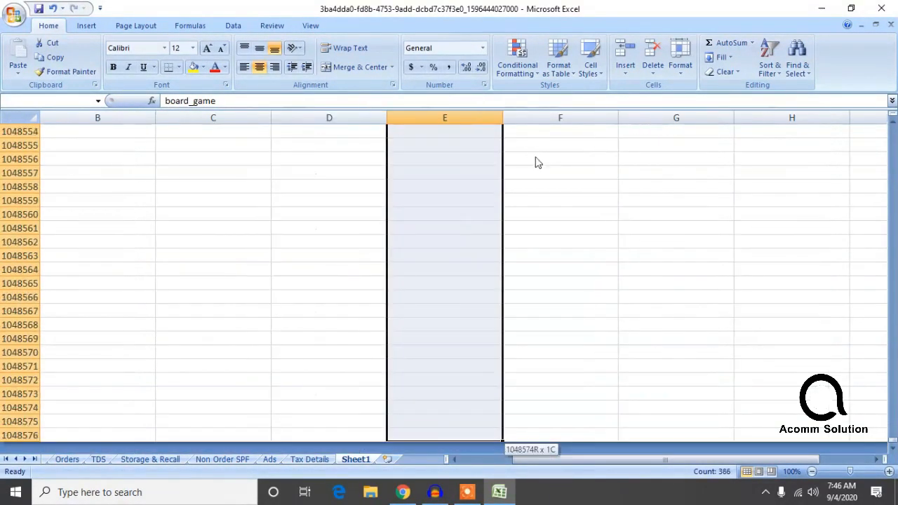
pyautogui.hotkey('ctrl', 'shift', 'Up')
pyautogui.hotkey('shift', 'Up')
pyautogui.hotkey('shift', 'Up')
pyautogui.hotkey('shift', 'Up')
pyautogui.hotkey('shift', 'Up')
pyautogui.hotkey('shift', 'Up')
pyautogui.hotkey('shift', 'Up')
pyautogui.hotkey('shift', 'Up')
pyautogui.hotkey('shift', 'Up')
pyautogui.hotkey('shift', 'Up')
pyautogui.hotkey('shift', 'Up')
pyautogui.hotkey('shift', 'Up')
pyautogui.hotkey('shift', 'Up')
pyautogui.hotkey('shift', 'Up')
pyautogui.hotkey('shift', 'Up')
pyautogui.hotkey('shift', 'Up')
pyautogui.hotkey('shift', 'Up')
pyautogui.hotkey('shift', 'Up')
pyautogui.hotkey('shift', 'Up')
pyautogui.hotkey('shift', 'Up')
pyautogui.hotkey('shift', 'Up')
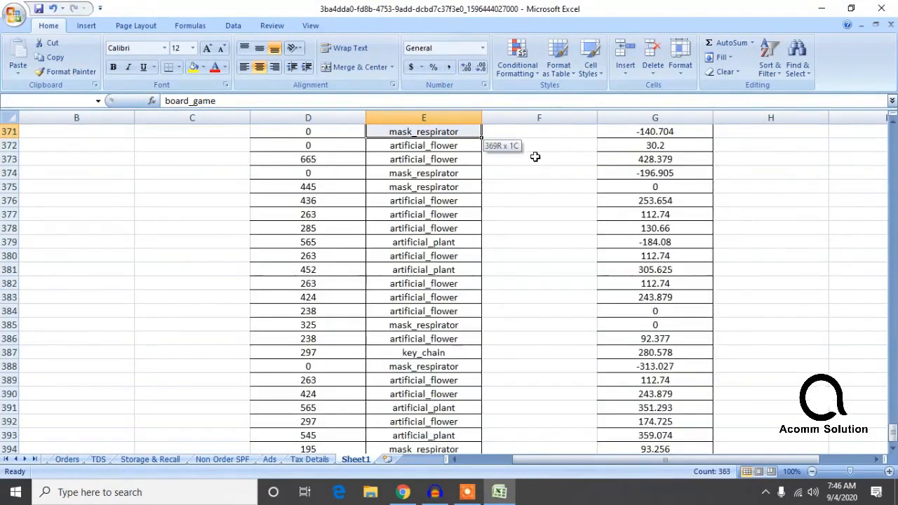
pyautogui.hotkey('ctrl', 'shift', 'Up')
pyautogui.hotkey('ctrl', 'shift', 'Up')
pyautogui.press('Down')
# Look through the Sheet1 rows and select the empty purches price cells F3 through F17
pyautogui.scroll(-7, 392, 200)
pyautogui.scroll(7, 314, 194)
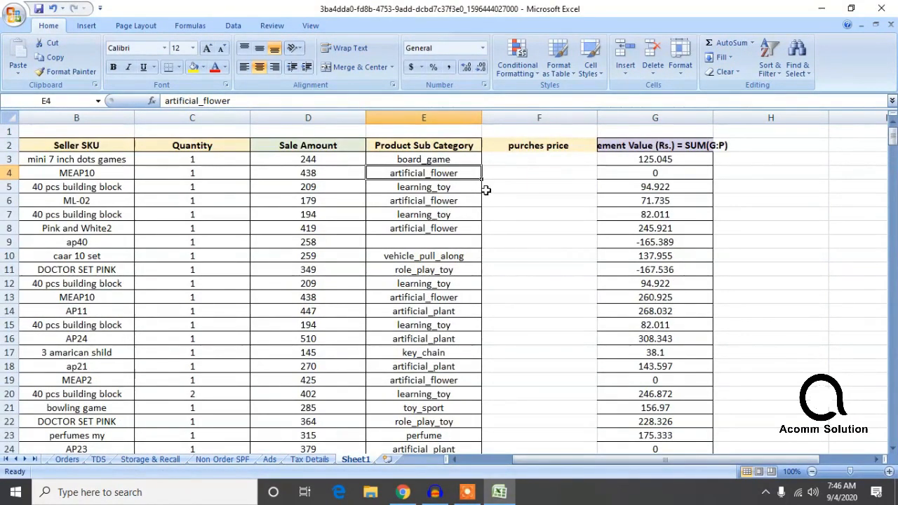
pyautogui.scroll(-7, 492, 171)
pyautogui.scroll(-6, 486, 220)
pyautogui.scroll(13, 481, 226)
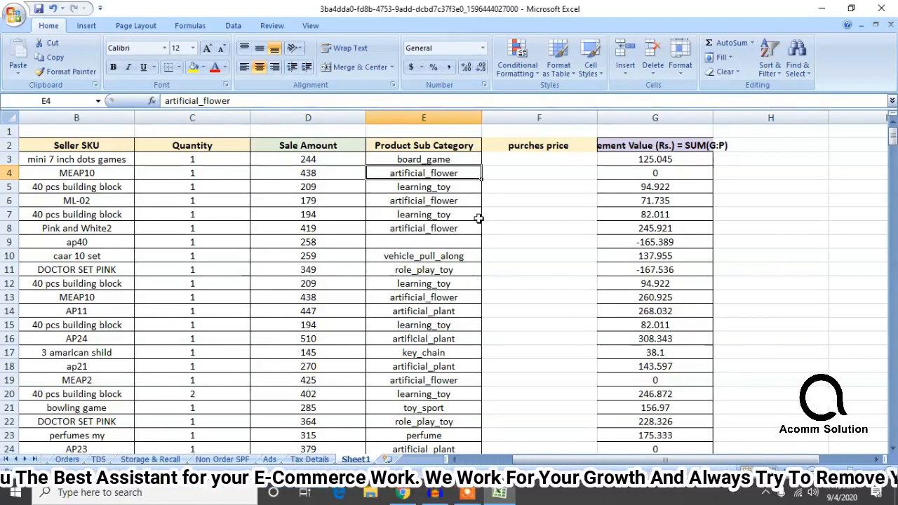
pyautogui.moveTo(537, 159); pyautogui.dragTo(522, 346)
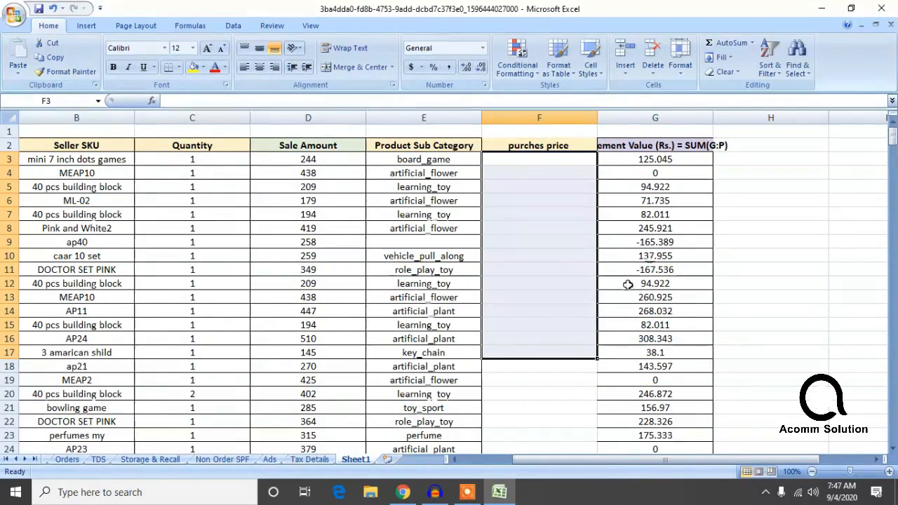
# Enter 0 as the purches price in F19, F4 and F9, for rows with zero or negative settlement values
pyautogui.click(653, 379)
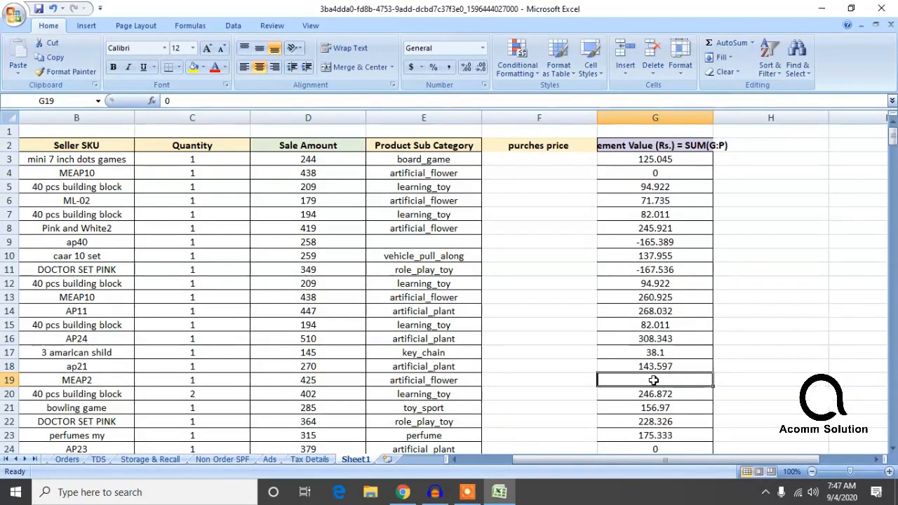
pyautogui.click(557, 383)
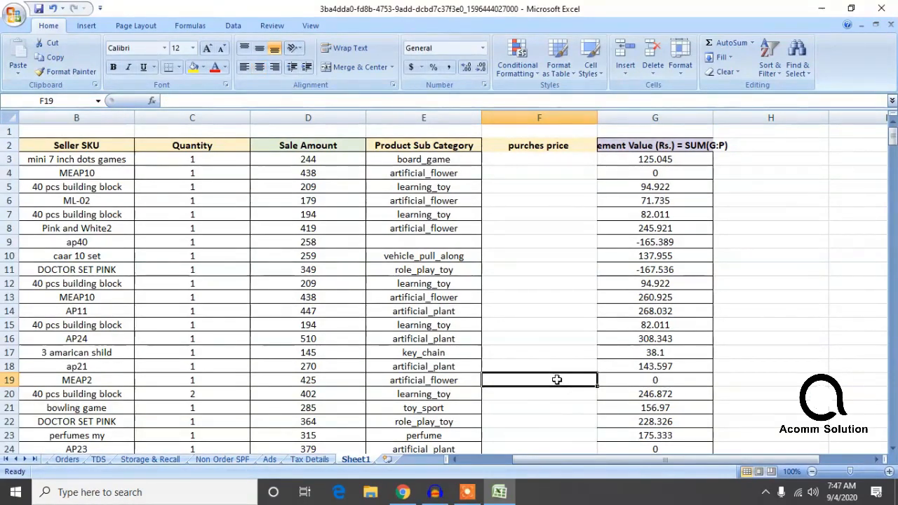
pyautogui.write('0')
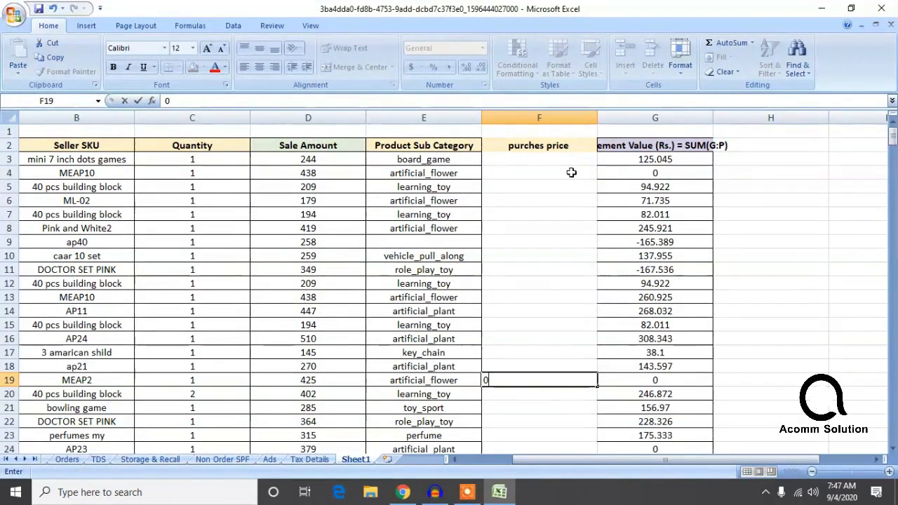
pyautogui.click(569, 173)
pyautogui.write('0')
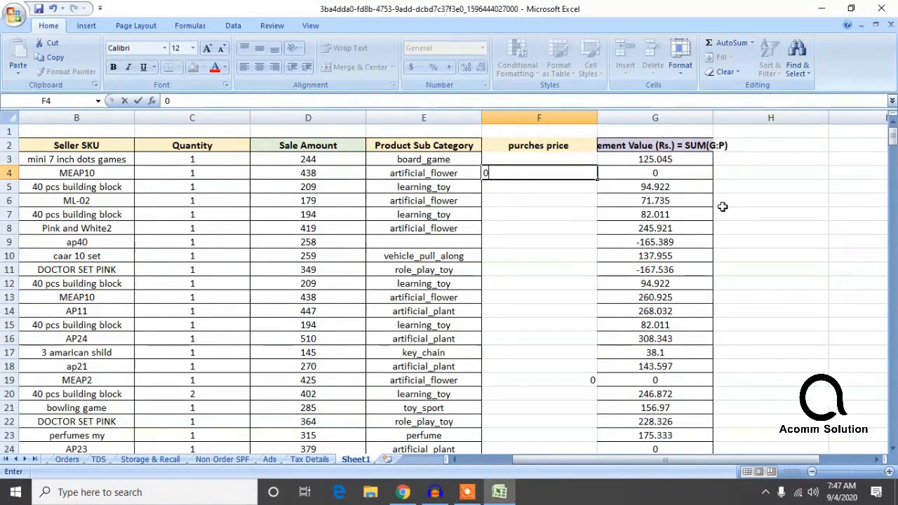
pyautogui.click(670, 161)
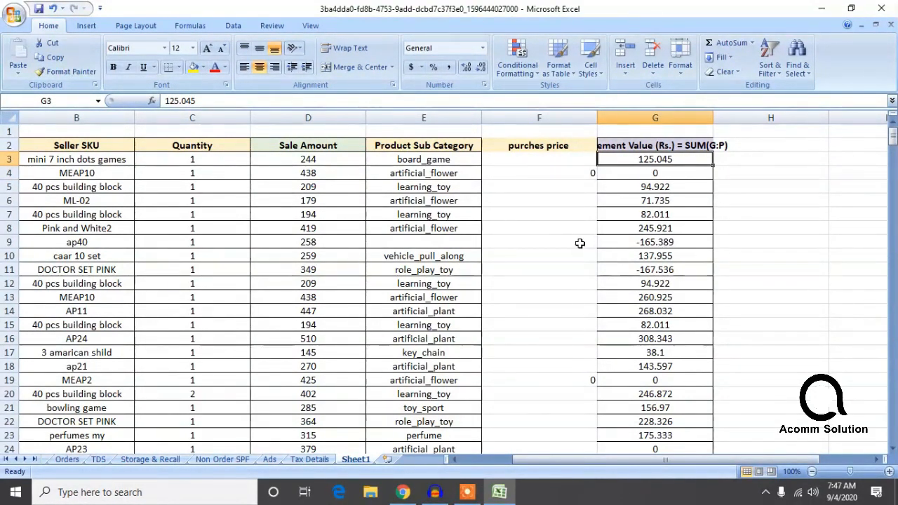
pyautogui.click(580, 242)
pyautogui.write('0')
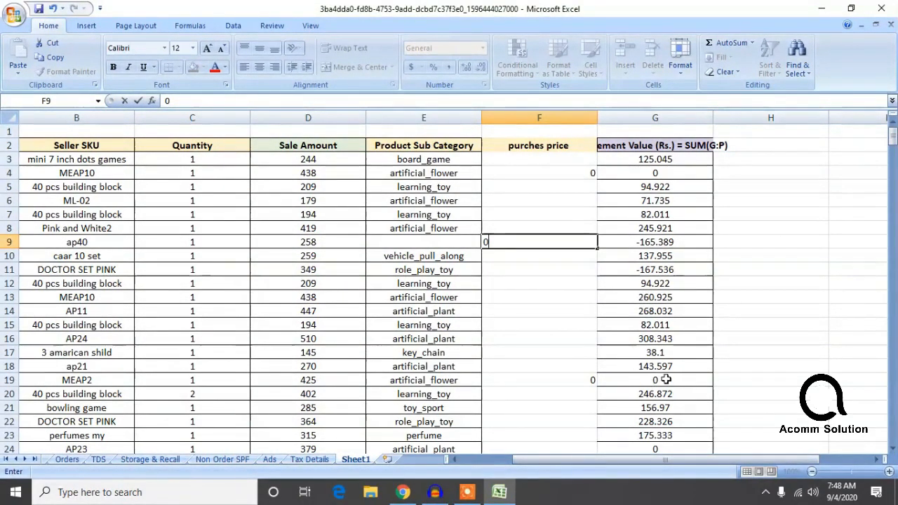
pyautogui.click(699, 133)
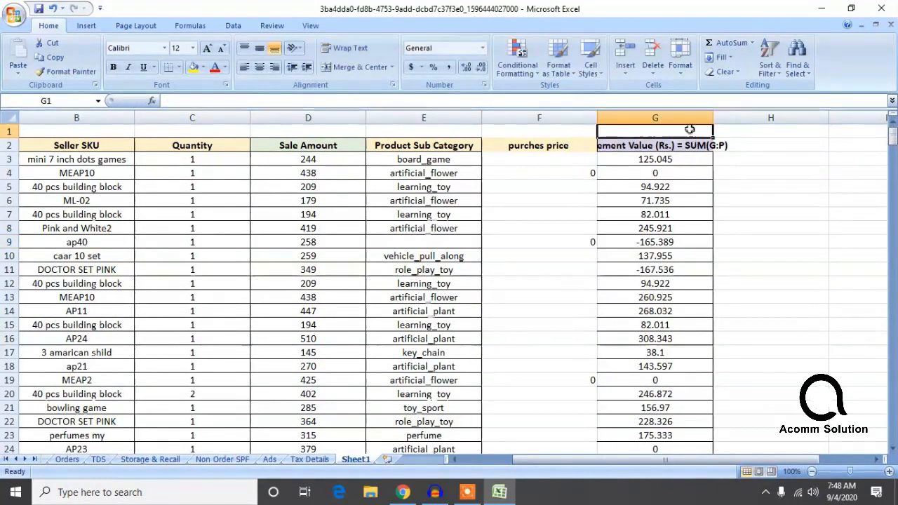
# Add a filter to the settlement value column G and deselect all values in its filter list
pyautogui.click(660, 118)
pyautogui.click(770, 67)
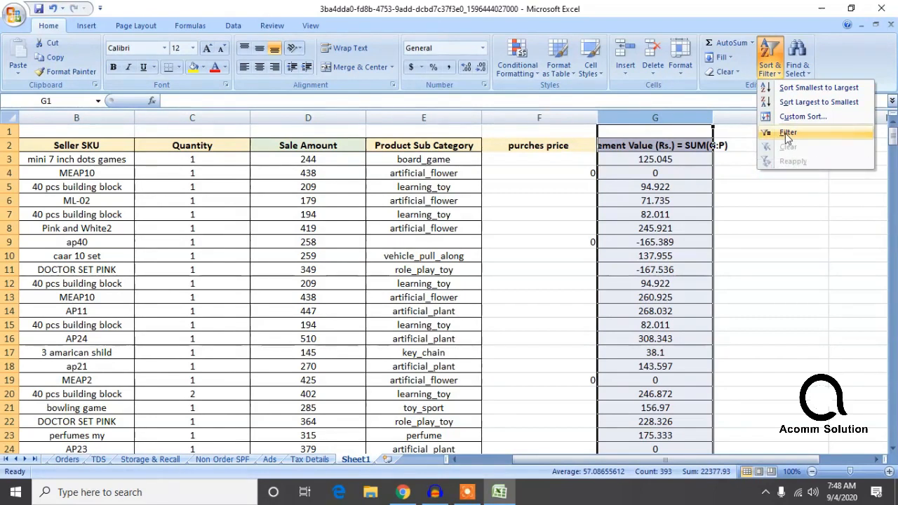
pyautogui.click(787, 133)
pyautogui.click(707, 133)
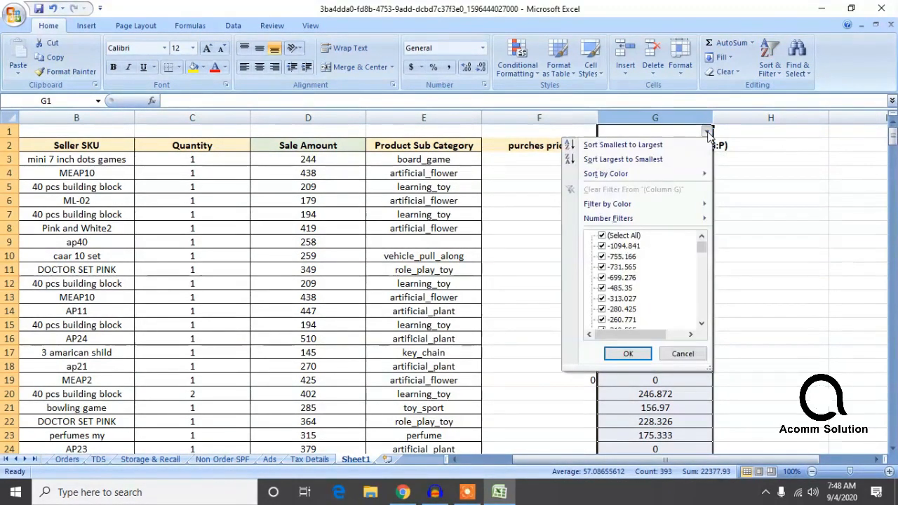
pyautogui.click(601, 235)
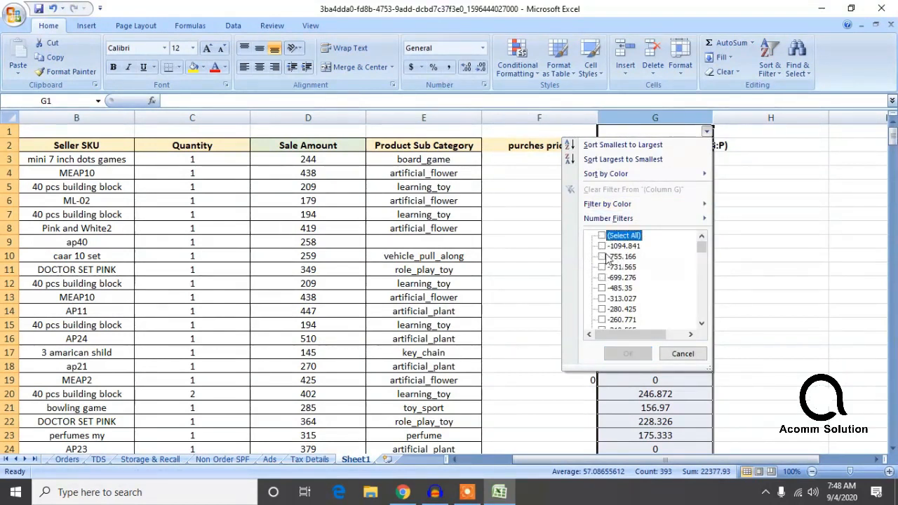
# Filter column G to only the negative settlement values, from -1094.841 to -2.95, and 0
pyautogui.click(602, 246)
pyautogui.click(602, 256)
pyautogui.click(602, 267)
pyautogui.click(602, 277)
pyautogui.click(602, 288)
pyautogui.click(602, 298)
pyautogui.scroll(-1, 604, 294)
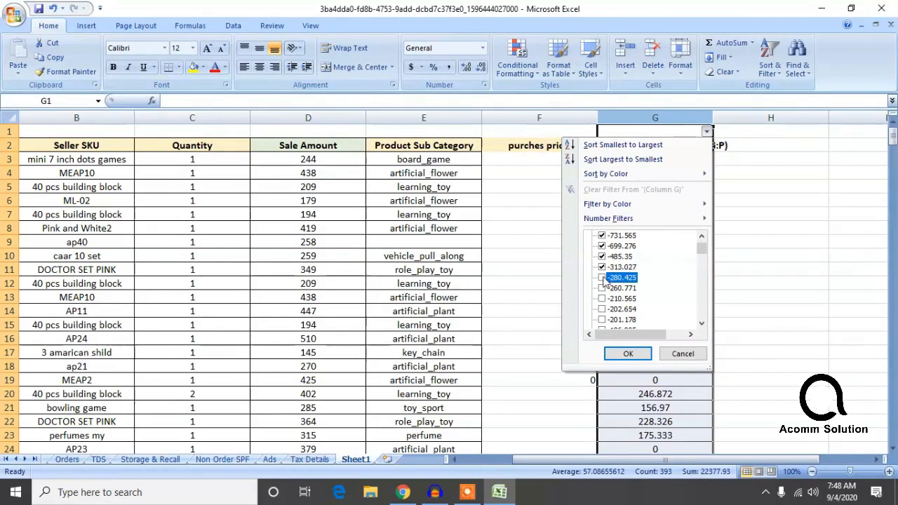
pyautogui.click(602, 298)
pyautogui.click(602, 308)
pyautogui.scroll(-2, 610, 300)
pyautogui.click(602, 256)
pyautogui.click(602, 267)
pyautogui.click(602, 277)
pyautogui.click(602, 288)
pyautogui.click(602, 298)
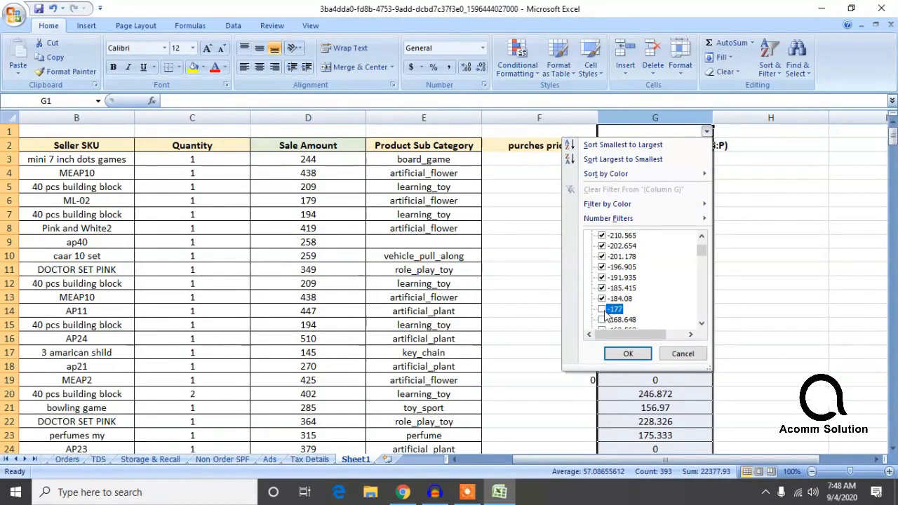
pyautogui.click(602, 308)
pyautogui.scroll(-2, 607, 319)
pyautogui.click(601, 320)
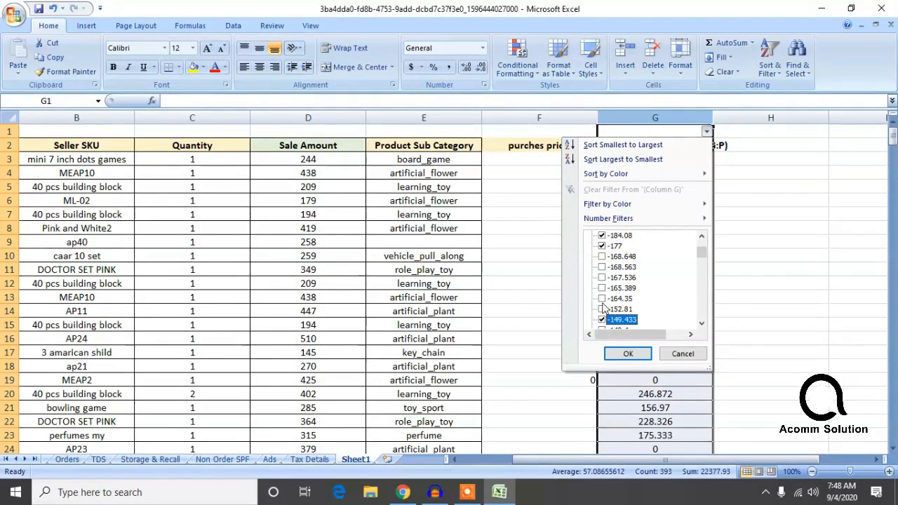
pyautogui.click(602, 298)
pyautogui.click(602, 266)
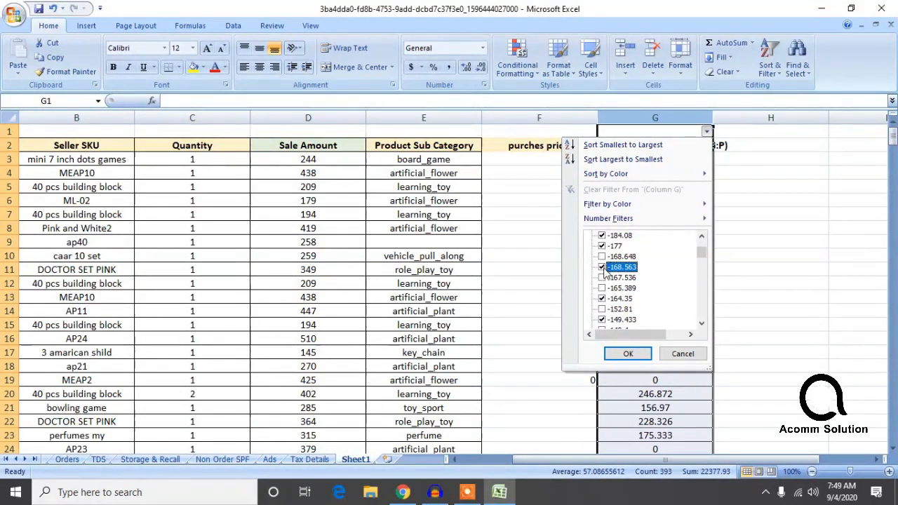
pyautogui.click(602, 277)
pyautogui.click(602, 288)
pyautogui.scroll(-1, 601, 288)
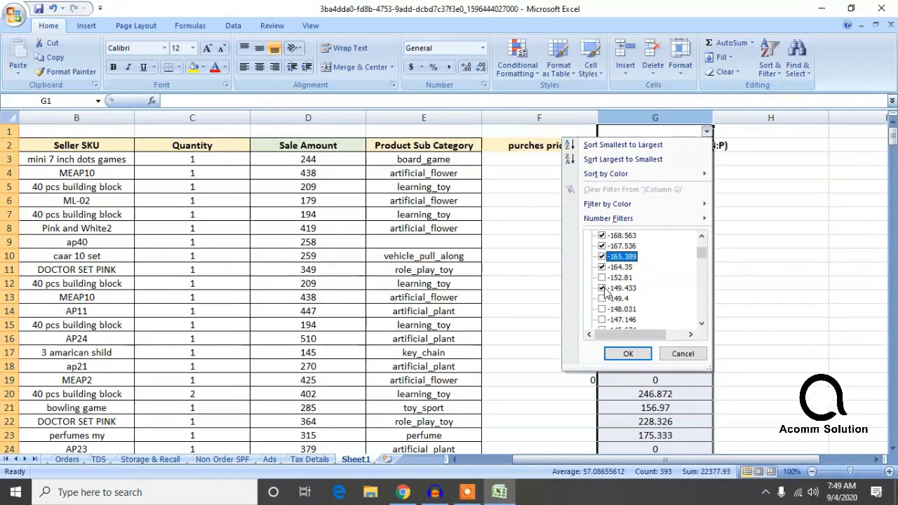
pyautogui.click(602, 278)
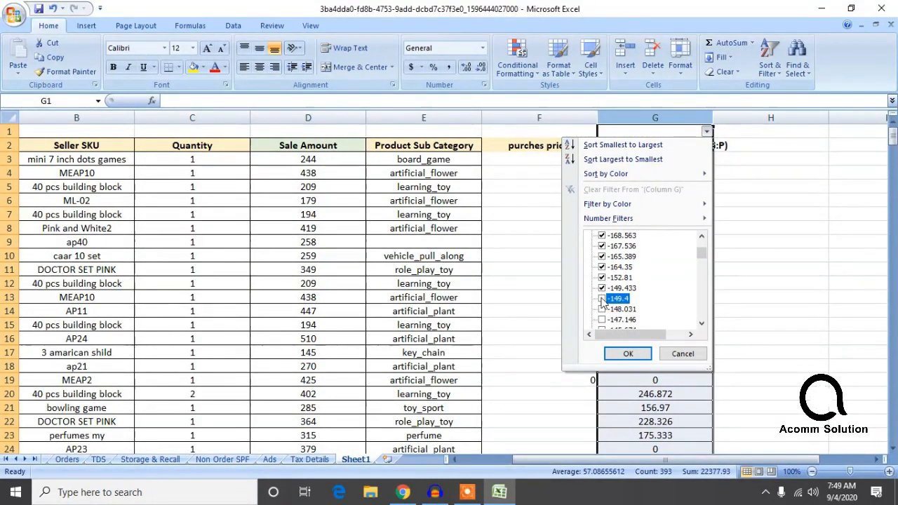
pyautogui.scroll(-1, 604, 309)
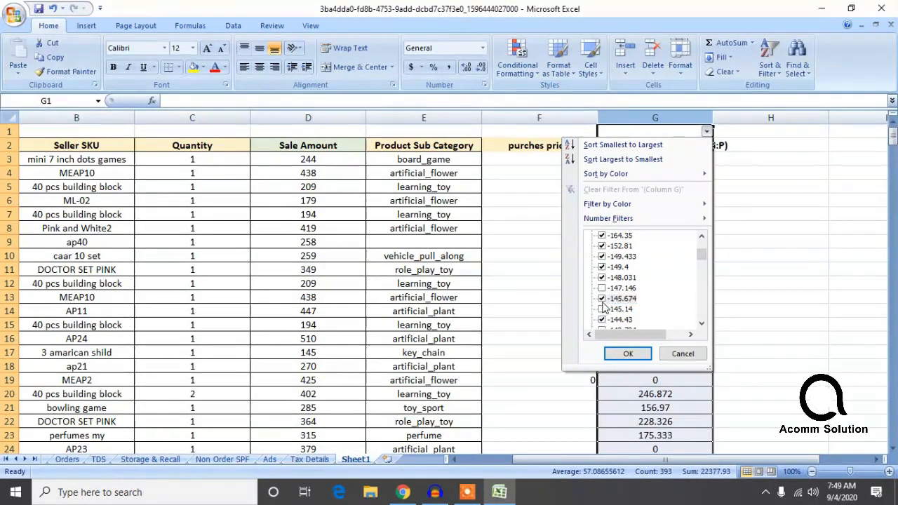
pyautogui.click(601, 287)
pyautogui.click(602, 309)
pyautogui.scroll(-2, 603, 307)
pyautogui.click(602, 268)
pyautogui.click(602, 289)
pyautogui.click(602, 277)
pyautogui.click(602, 288)
pyautogui.click(602, 299)
pyautogui.click(602, 319)
pyautogui.click(602, 308)
pyautogui.scroll(-2, 605, 310)
pyautogui.click(602, 268)
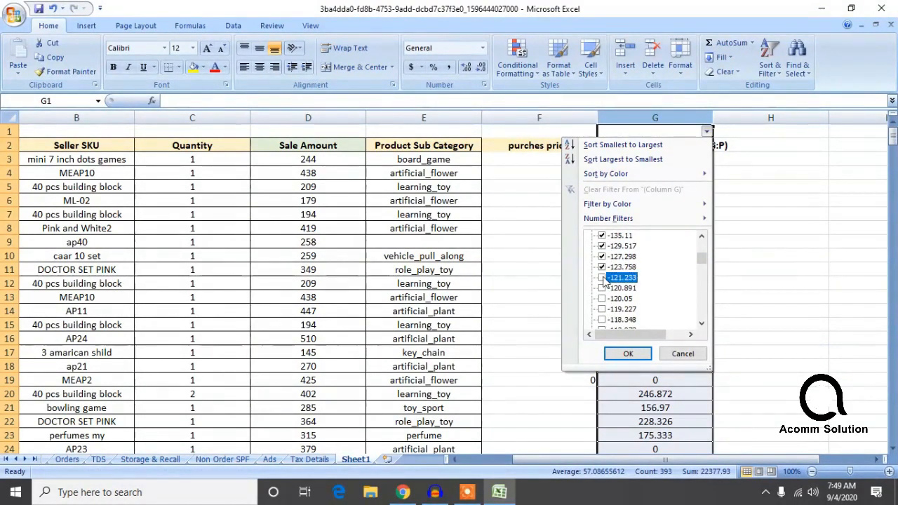
pyautogui.click(602, 299)
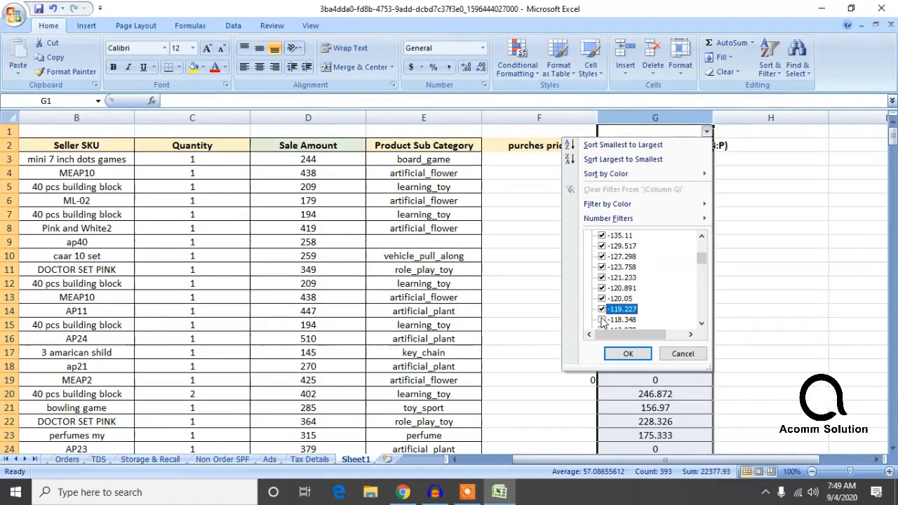
pyautogui.scroll(-2, 603, 309)
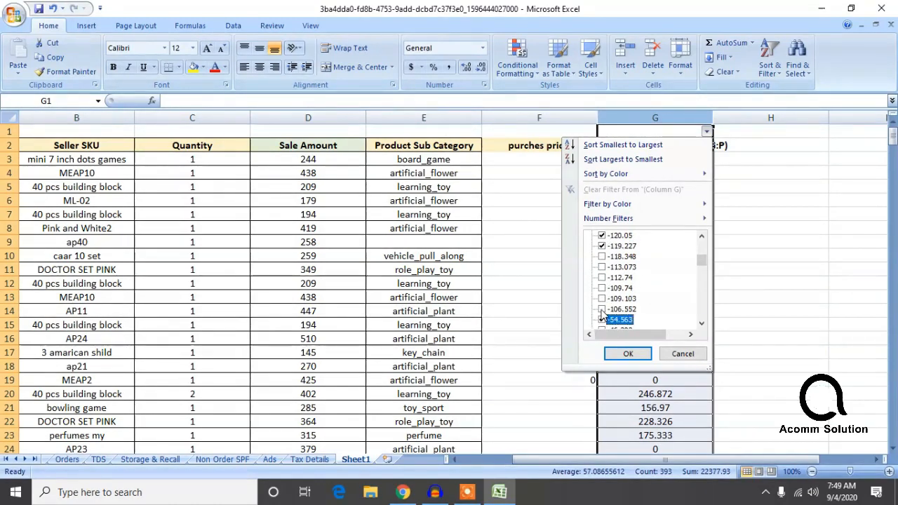
pyautogui.click(602, 298)
pyautogui.click(602, 309)
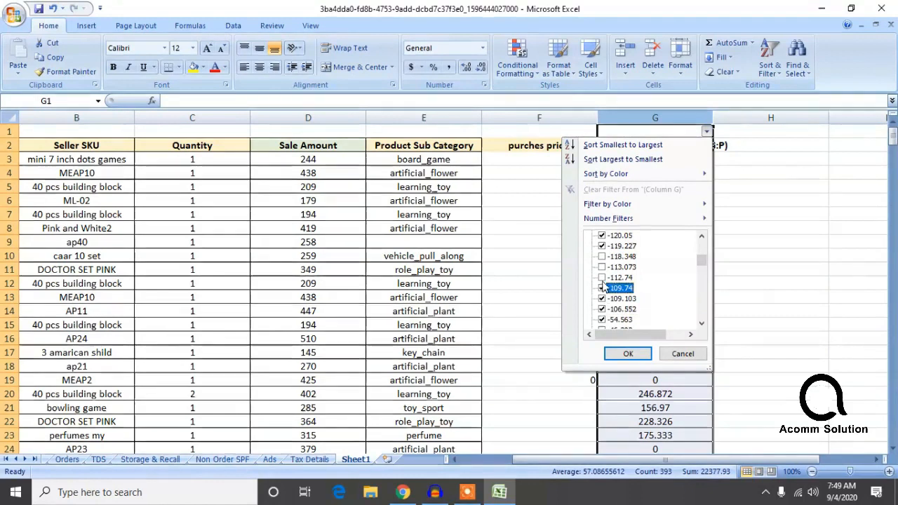
pyautogui.click(602, 277)
pyautogui.scroll(-2, 603, 281)
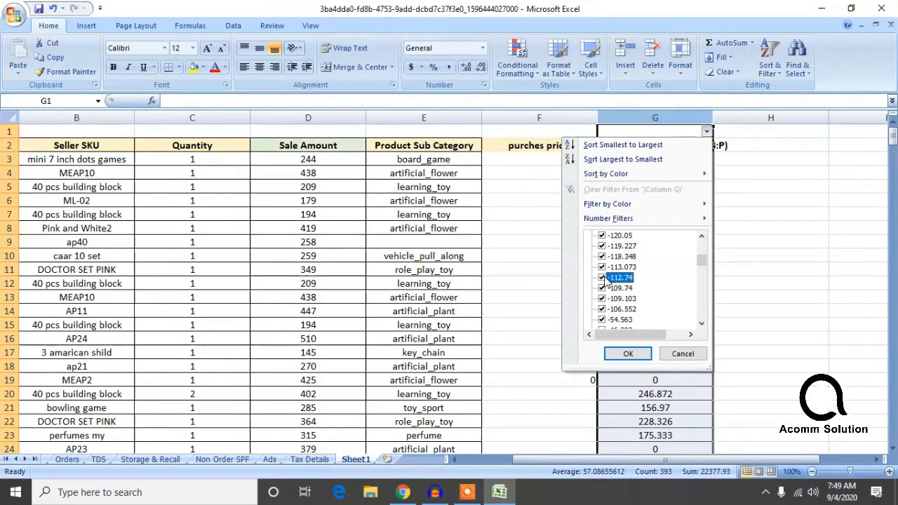
pyautogui.click(602, 288)
pyautogui.scroll(-1, 603, 285)
pyautogui.click(602, 267)
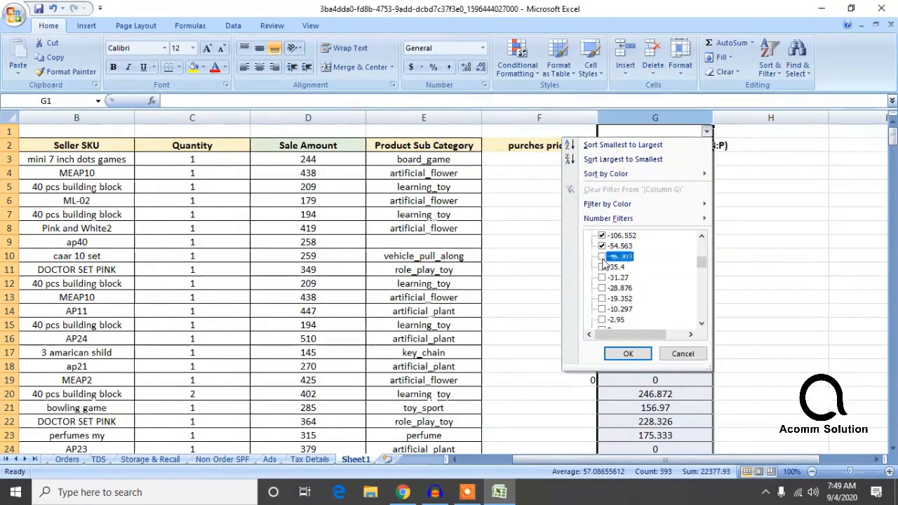
pyautogui.click(602, 277)
pyautogui.click(602, 287)
pyautogui.click(602, 298)
pyautogui.click(602, 308)
pyautogui.click(602, 320)
pyautogui.scroll(-2, 602, 320)
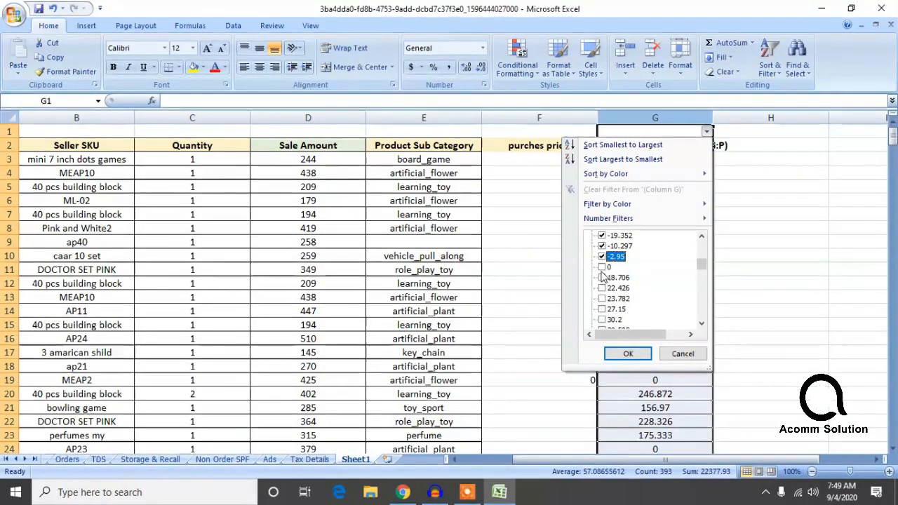
pyautogui.click(628, 354)
# Enter 0 in F4 and fill it down the purches price column for all filtered rows through F388
pyautogui.scroll(-5, 666, 210)
pyautogui.scroll(6, 631, 203)
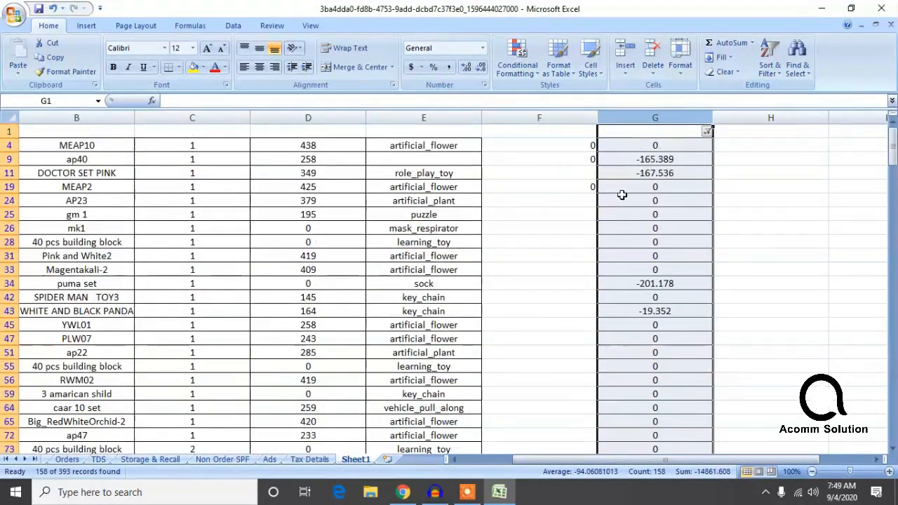
pyautogui.click(575, 149)
pyautogui.write('0')
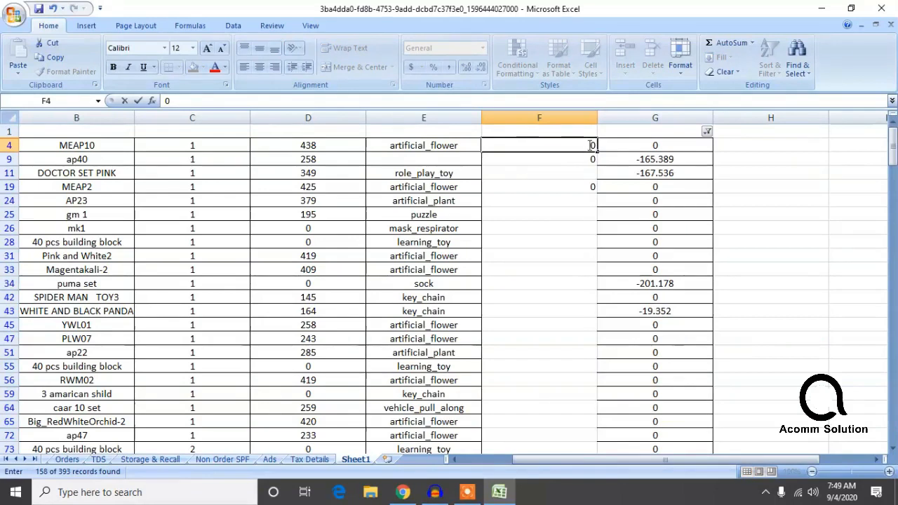
pyautogui.moveTo(597, 152); pyautogui.dragTo(574, 405)
pyautogui.click(584, 420)
pyautogui.write('0')
pyautogui.click(765, 377)
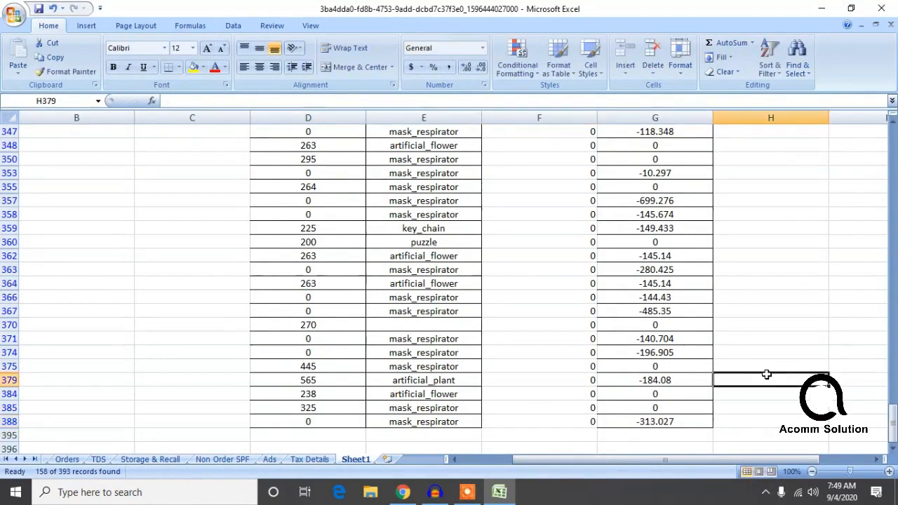
# Clear the filter on settlement value column G to show all rows again
pyautogui.scroll(20, 751, 361)
pyautogui.scroll(20, 715, 298)
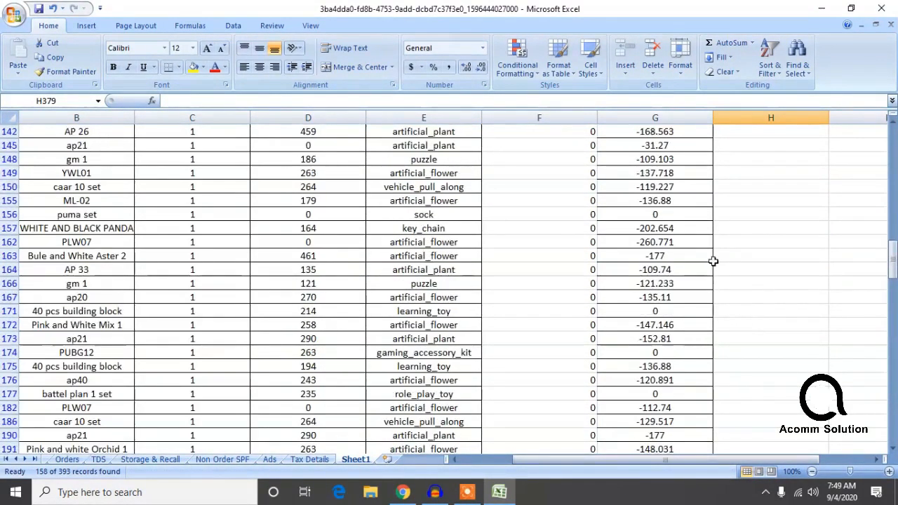
pyautogui.click(707, 133)
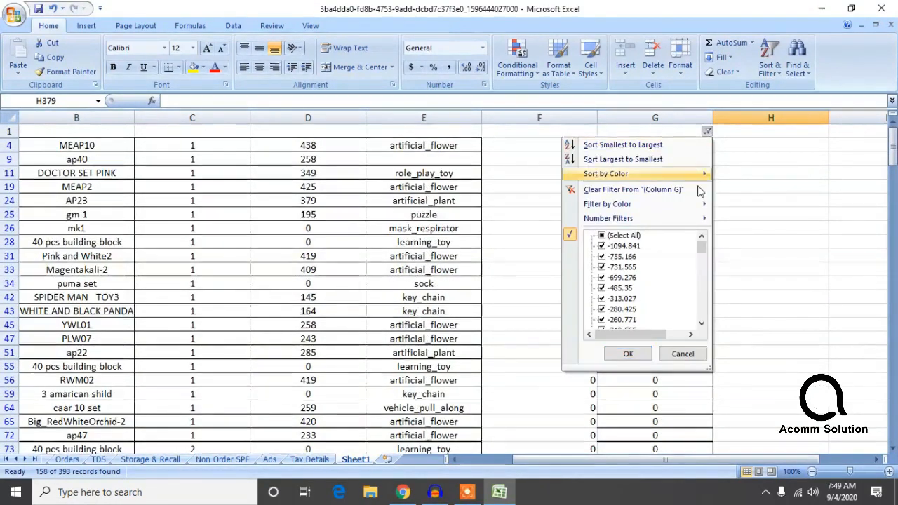
pyautogui.click(628, 354)
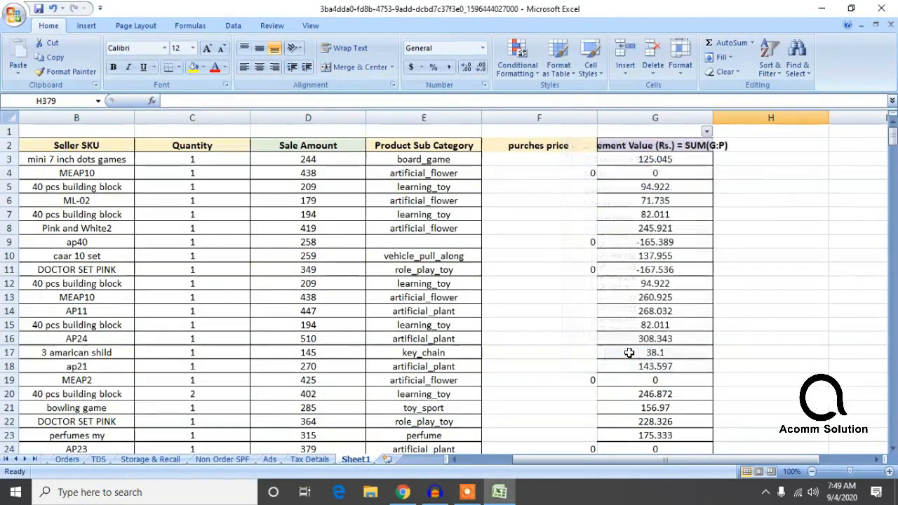
pyautogui.click(772, 243)
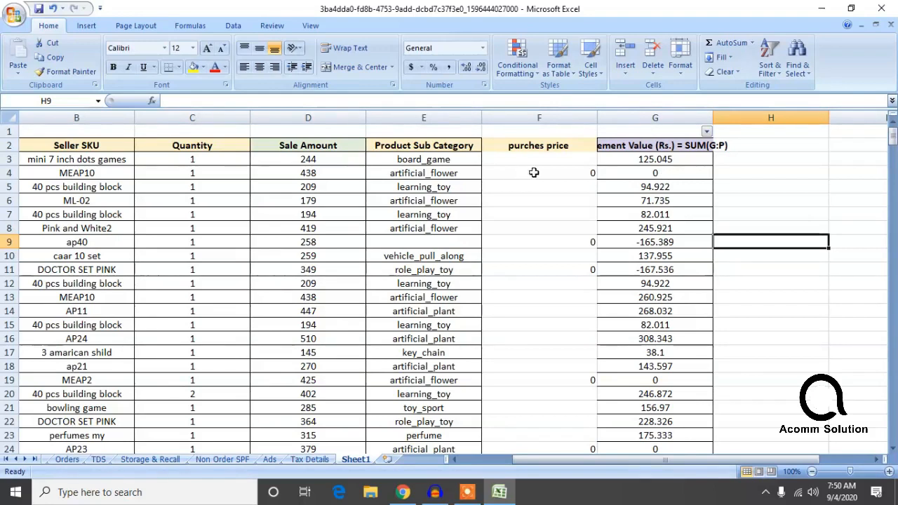
# Enter 40 as the purches price in F3 for the SKU "mini 7 inch dots games"
pyautogui.click(558, 160)
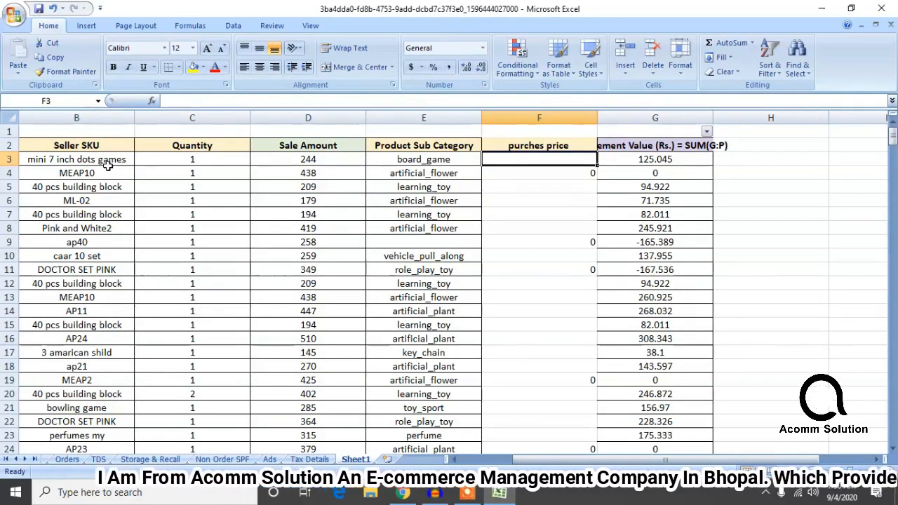
pyautogui.write('40')
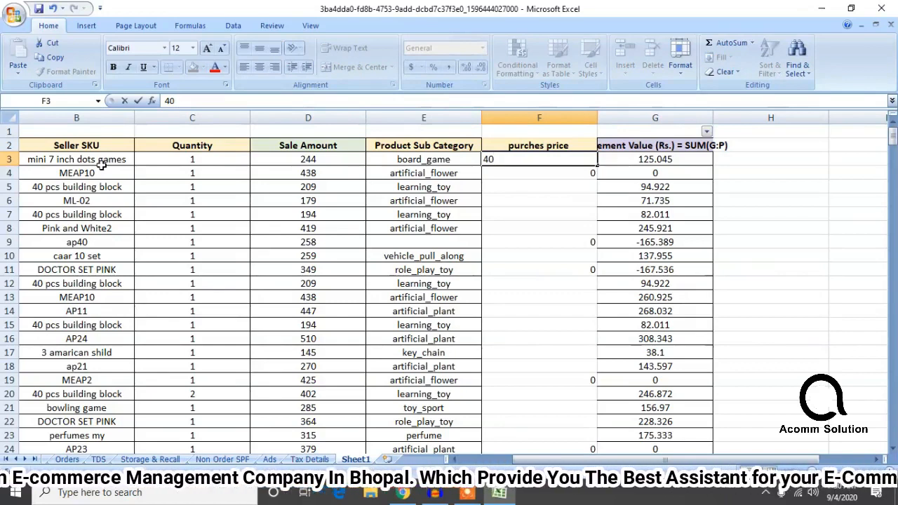
pyautogui.click(58, 185)
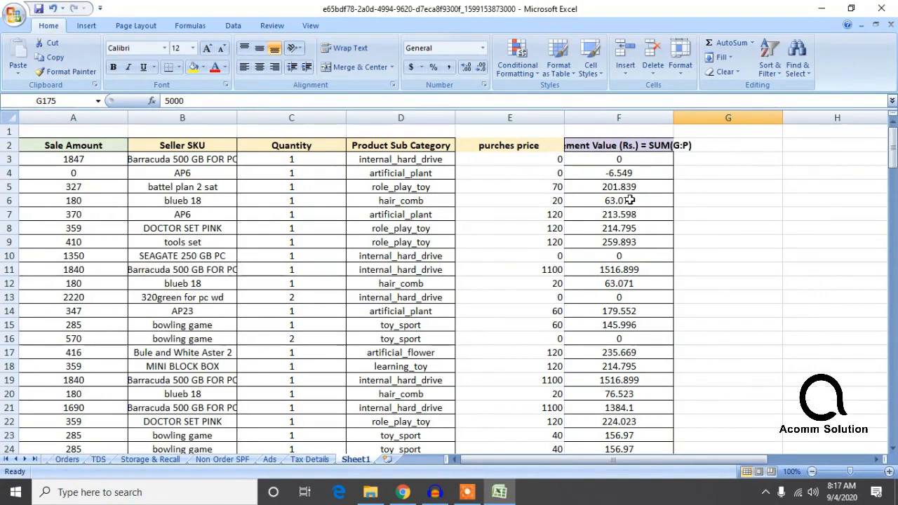
# Select the purches price values from E3 down to E173 to check their sum, then return to the first rows
pyautogui.click(545, 150)
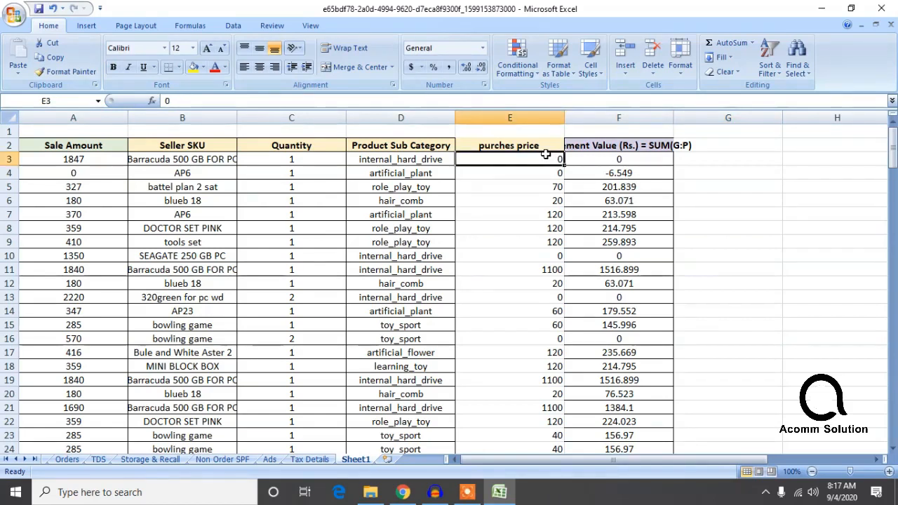
pyautogui.hotkey('ctrl', 'shift', 'Down')
pyautogui.hotkey('ctrl', 'shift', 'Down')
pyautogui.hotkey('ctrl', 'shift', 'Down')
pyautogui.hotkey('ctrl', 'shift', 'Down')
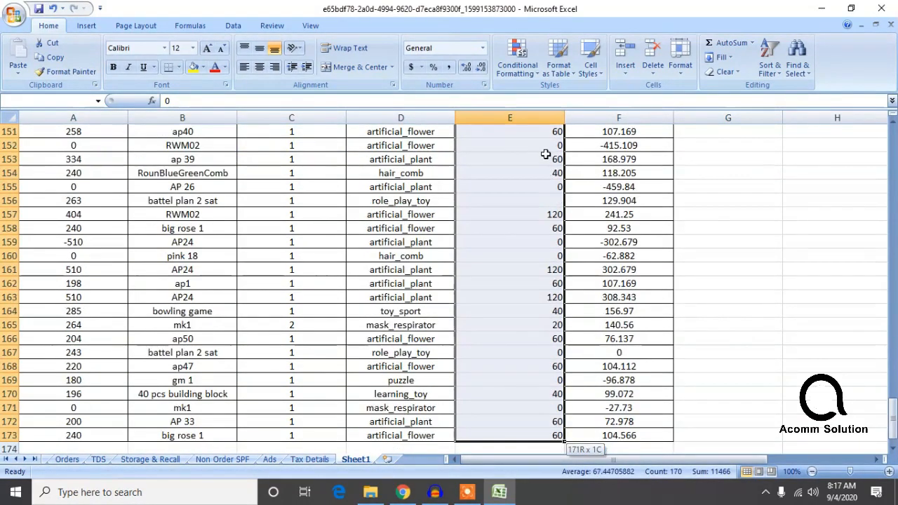
pyautogui.scroll(20, 691, 297)
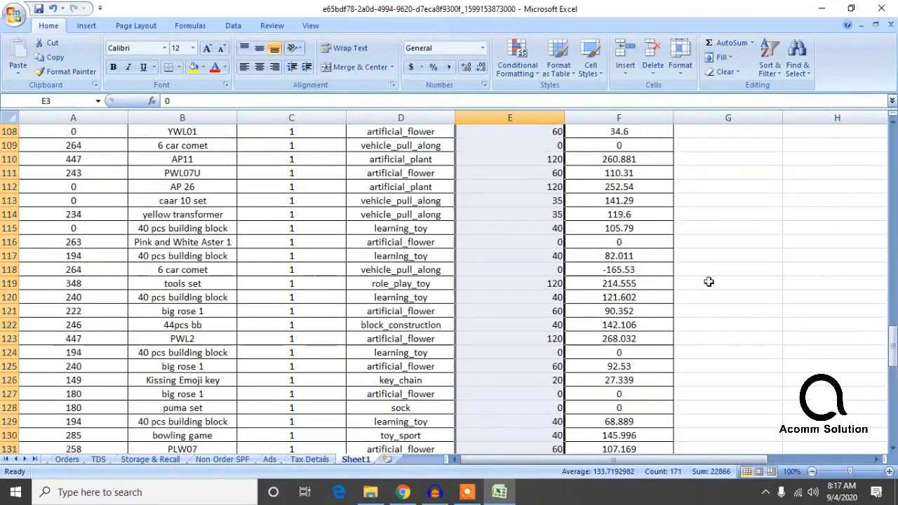
pyautogui.moveTo(891, 288); pyautogui.dragTo(891, 137)
pyautogui.click(736, 159)
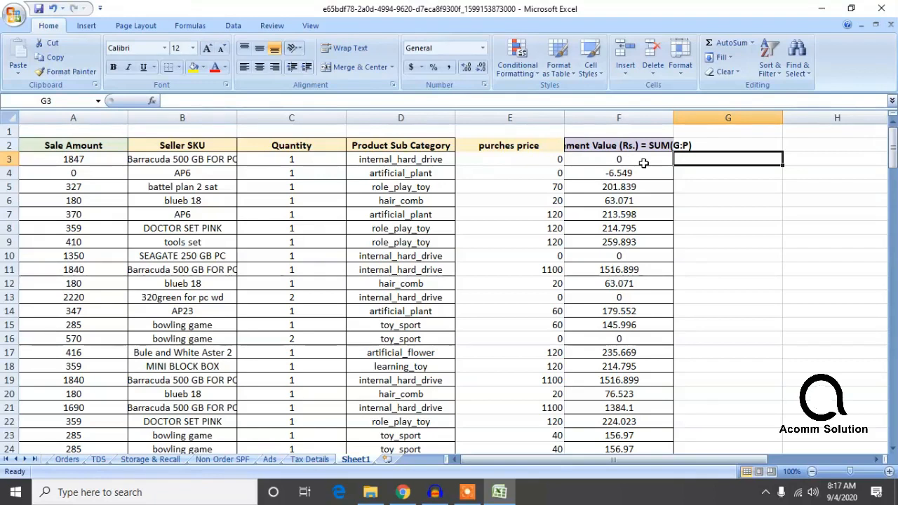
# Examine the negative settlement values in F4 and F25 and look at the Orders sheet before returning to Sheet1
pyautogui.click(623, 177)
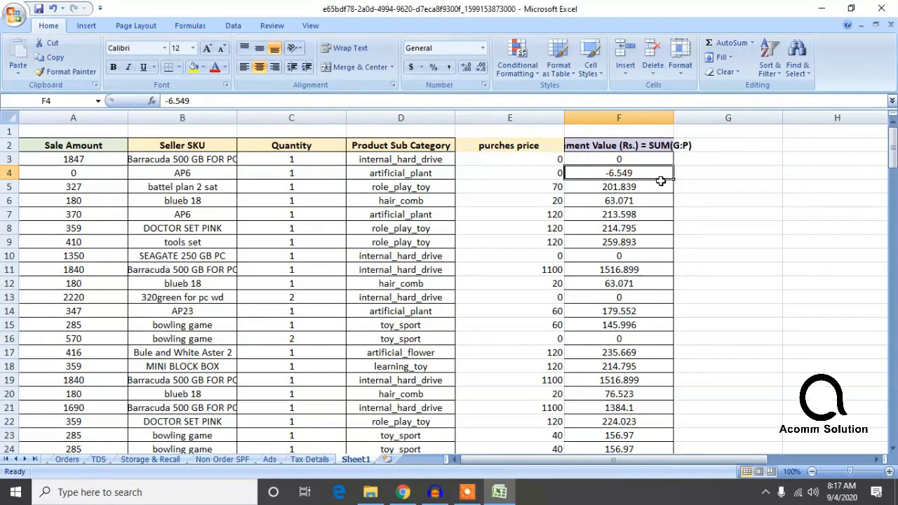
pyautogui.scroll(-5, 646, 250)
pyautogui.click(616, 259)
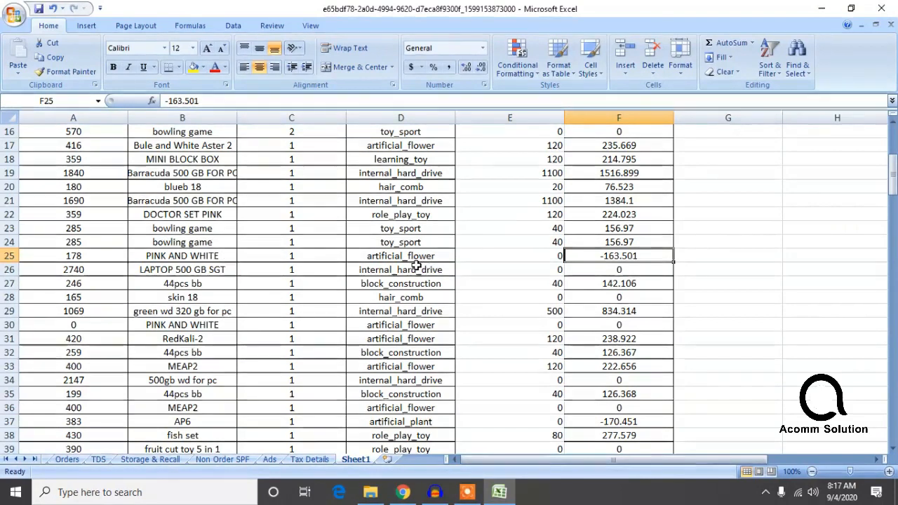
pyautogui.click(70, 459)
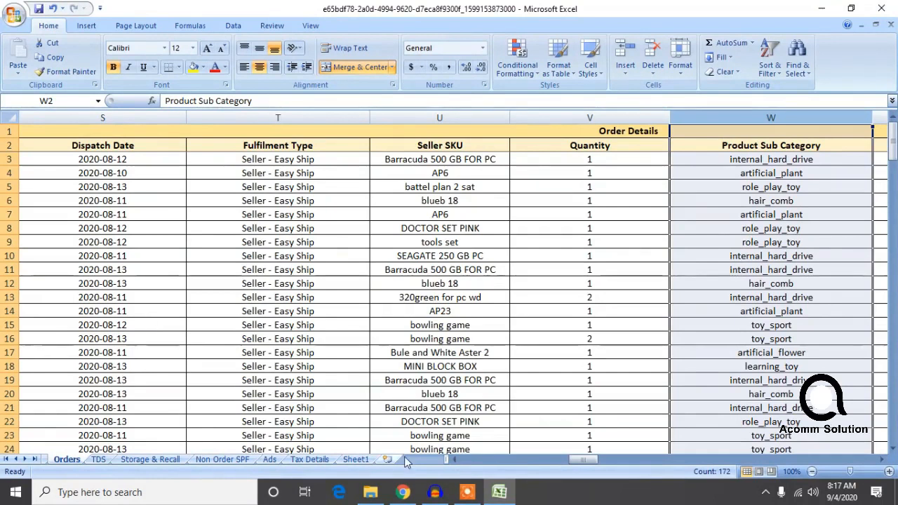
pyautogui.click(356, 459)
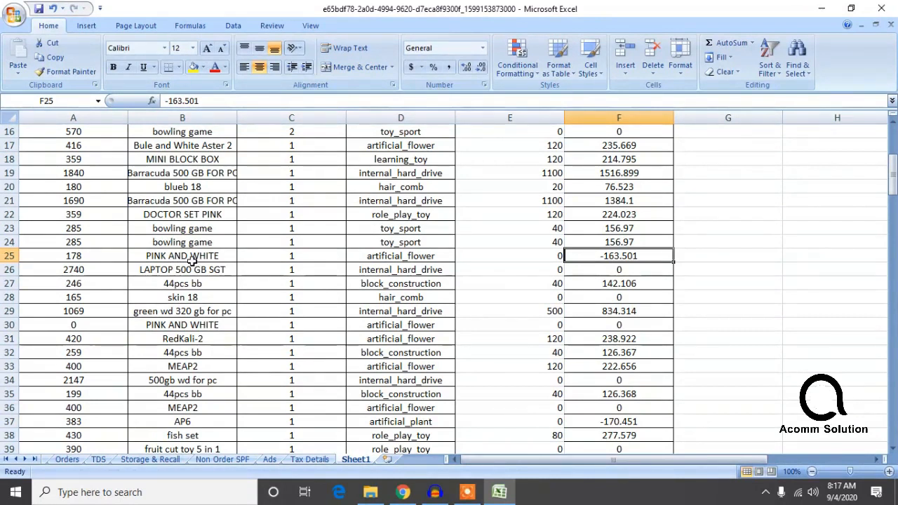
# Highlight A25:F25, the "PINK AND WHITE" row with a negative settlement value, with a yellow fill
pyautogui.scroll(5, 509, 265)
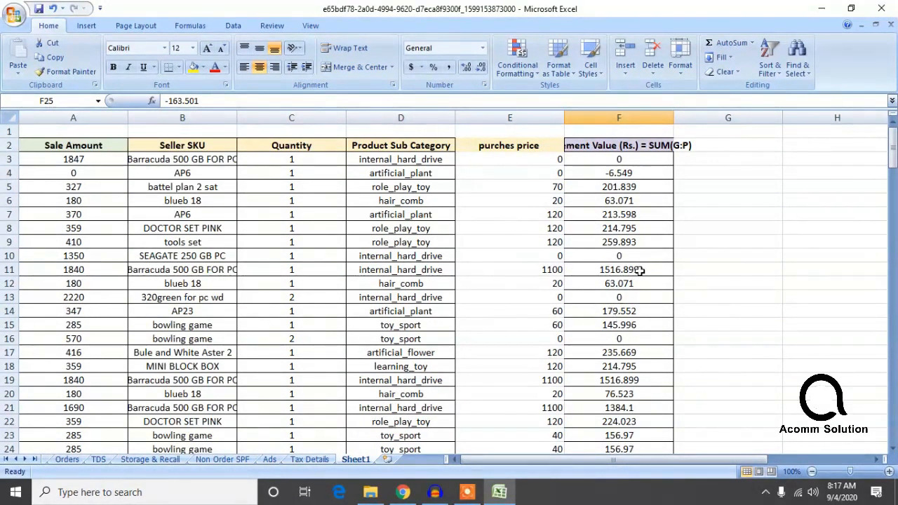
pyautogui.scroll(-1, 617, 350)
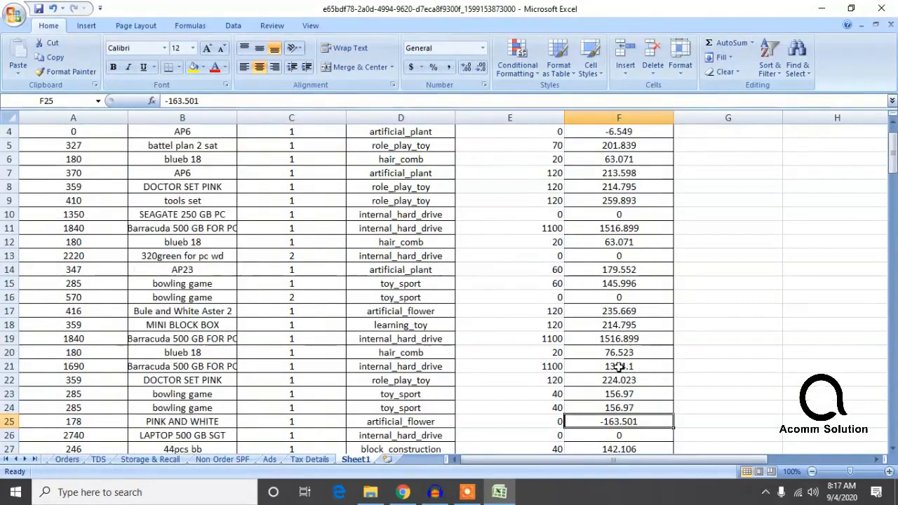
pyautogui.scroll(-1, 619, 366)
pyautogui.moveTo(577, 380); pyautogui.dragTo(67, 379)
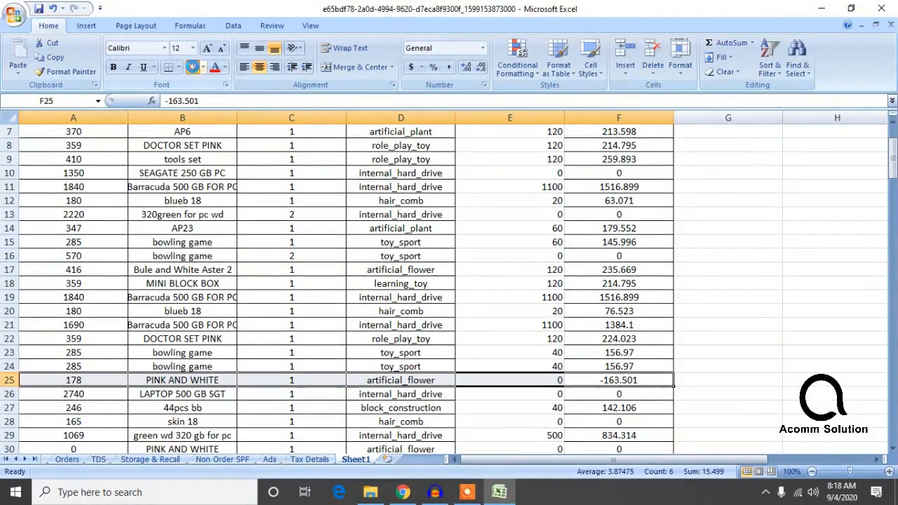
pyautogui.click(193, 68)
pyautogui.click(748, 375)
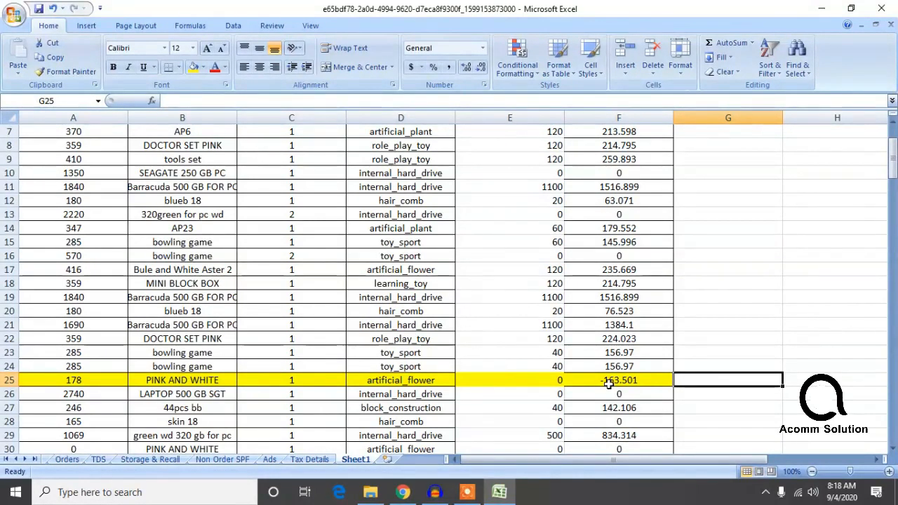
# Select the purches price range E3:E173 and check its sum against the purchase total noted in row 175
pyautogui.scroll(2, 607, 384)
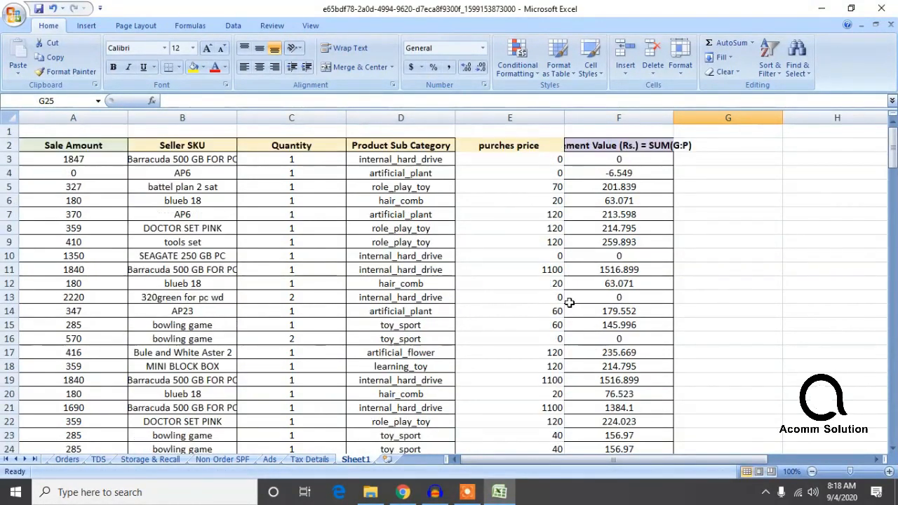
pyautogui.click(548, 160)
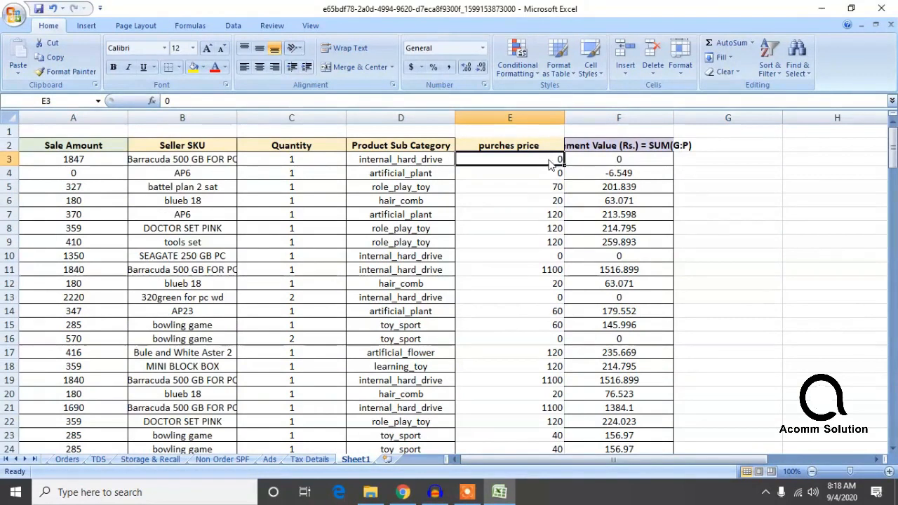
pyautogui.hotkey('ctrl', 'shift', 'Down')
pyautogui.hotkey('ctrl', 'shift', 'Down')
pyautogui.hotkey('ctrl', 'shift', 'Down')
pyautogui.hotkey('ctrl', 'shift', 'Down')
pyautogui.hotkey('ctrl', 'shift', 'Down')
pyautogui.hotkey('ctrl', 'shift', 'Up')
pyautogui.hotkey('ctrl', 'shift', 'Up')
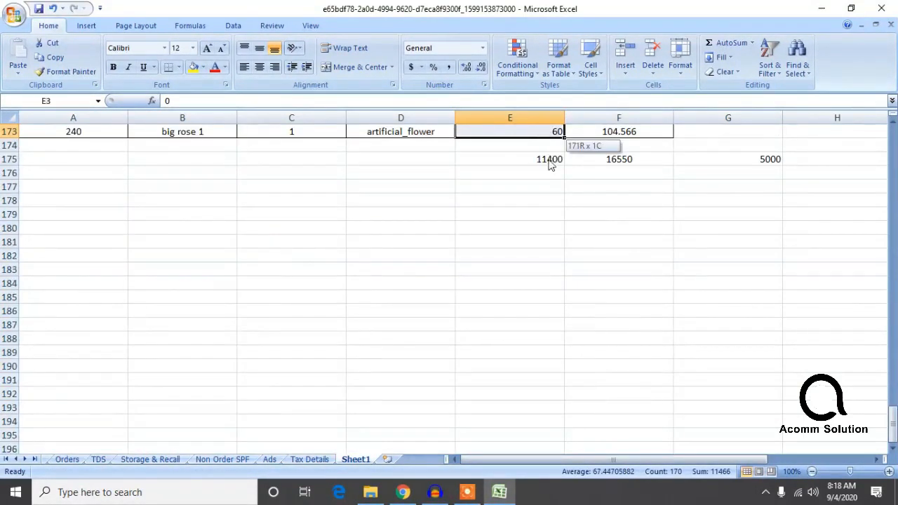
pyautogui.scroll(8, 549, 157)
pyautogui.scroll(-6, 580, 205)
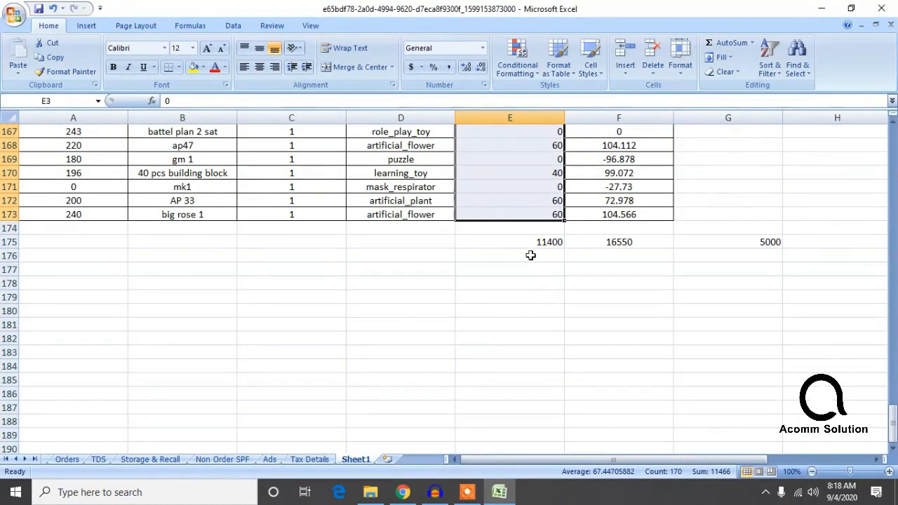
pyautogui.scroll(13, 562, 247)
pyautogui.moveTo(893, 376); pyautogui.dragTo(893, 137)
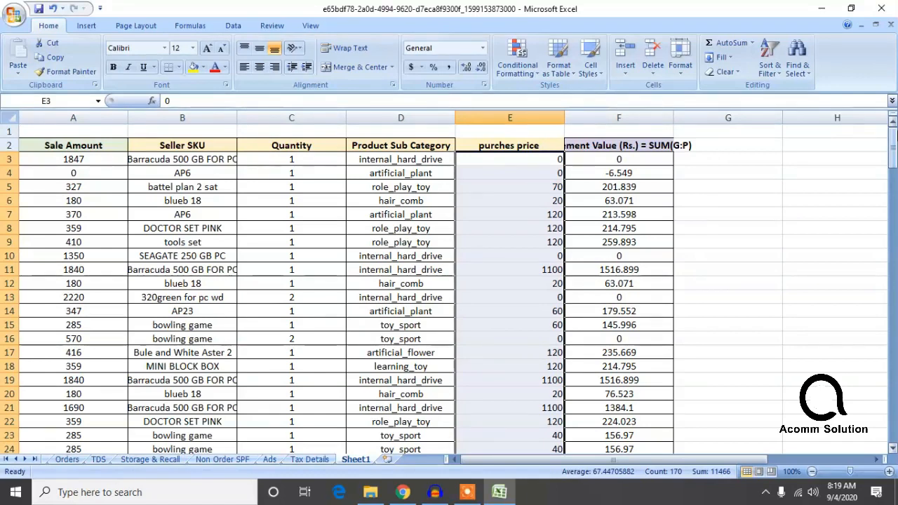
# Check the sum of settlement values F3:F173, then switch to Chrome and compare it with Flipkart's Aug'20 previous payments total
pyautogui.click(639, 159)
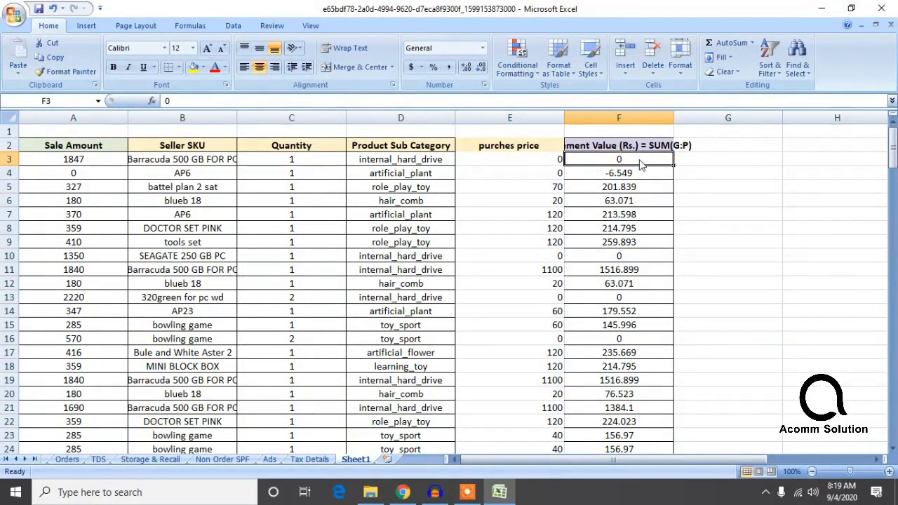
pyautogui.hotkey('ctrl', 'shift', 'Down')
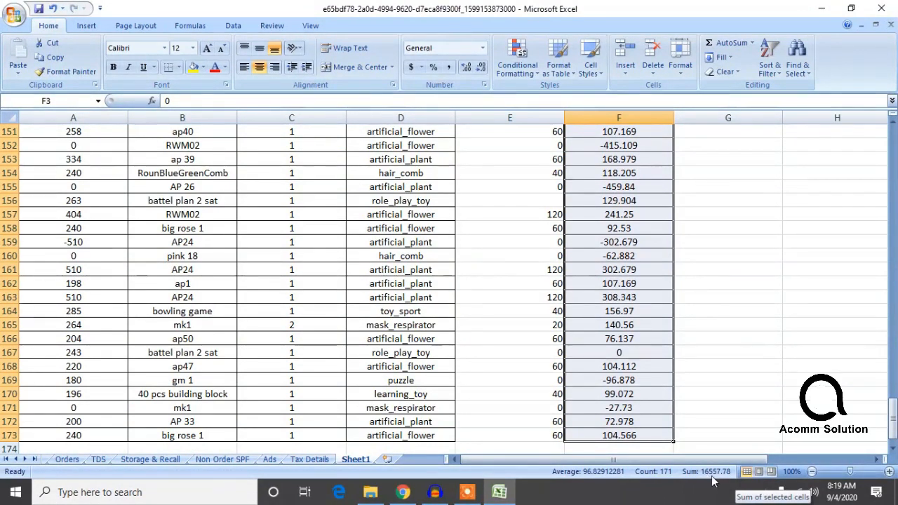
pyautogui.click(403, 494)
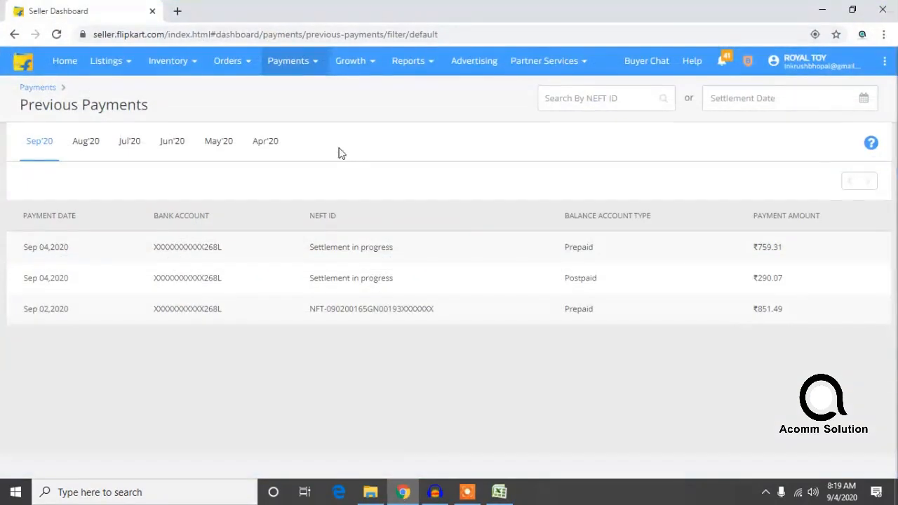
pyautogui.moveTo(240, 74)
pyautogui.moveTo(289, 70)
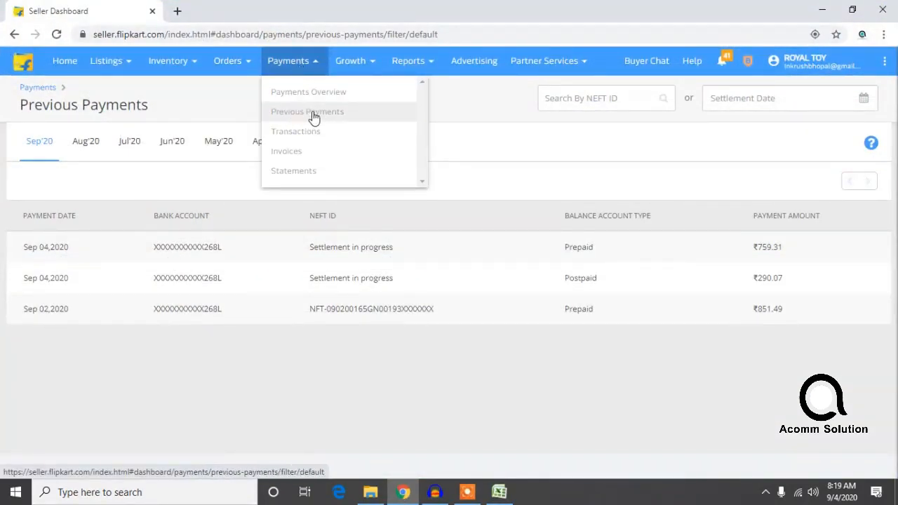
pyautogui.moveTo(87, 151)
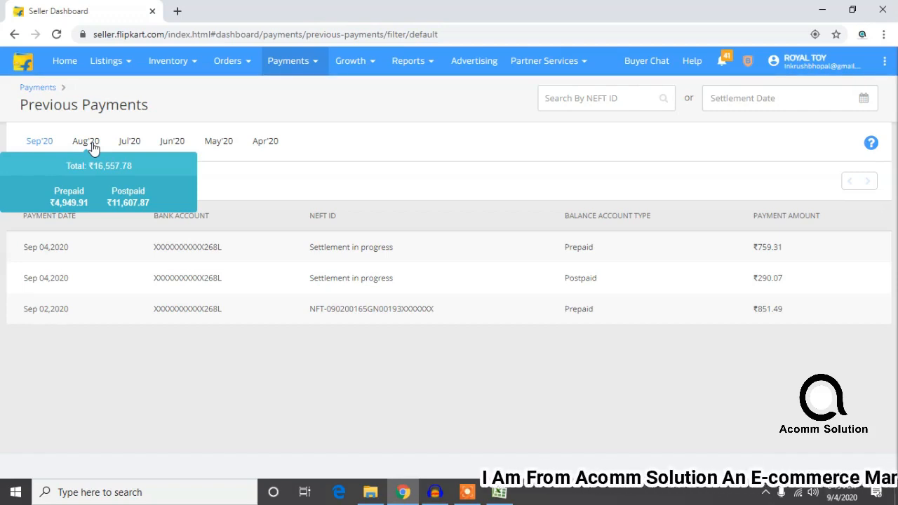
# Switch back to Excel and examine the settlement value and purches price of SKU "YWL01" in row 67
pyautogui.click(502, 493)
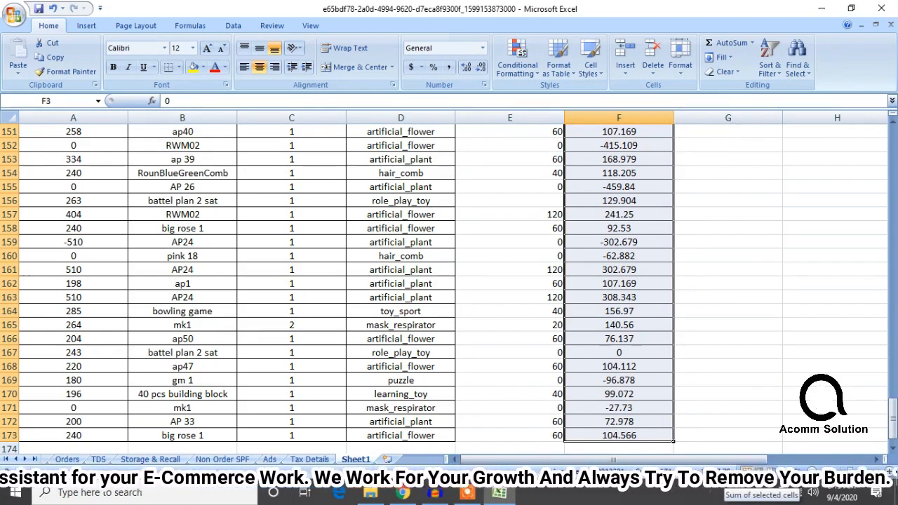
pyautogui.scroll(13, 677, 424)
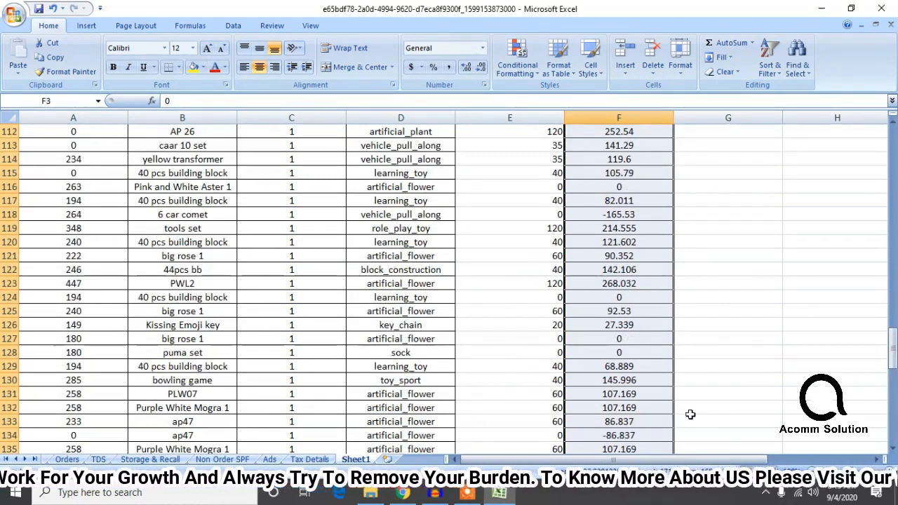
pyautogui.scroll(20, 690, 434)
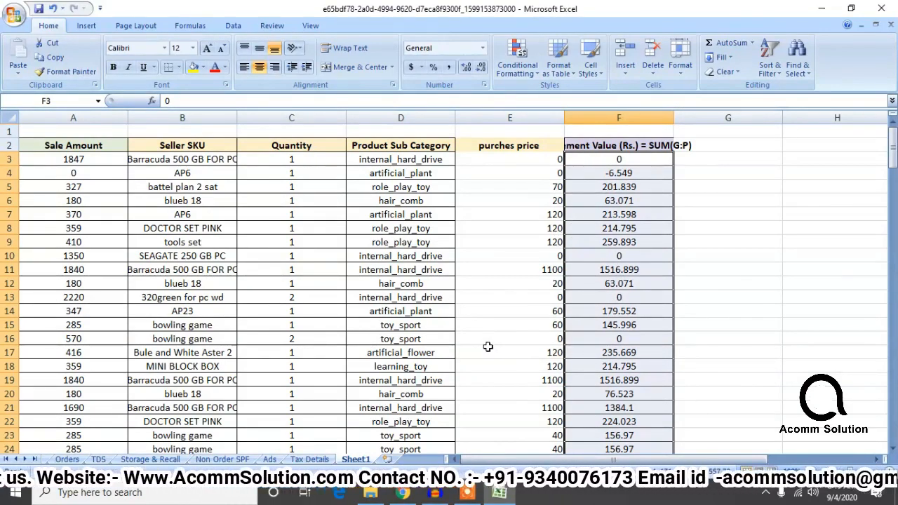
pyautogui.scroll(-5, 481, 339)
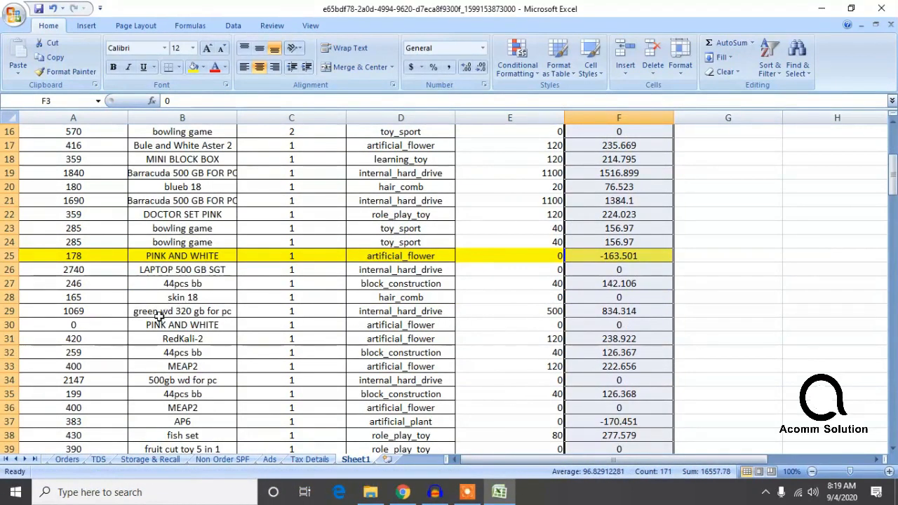
pyautogui.scroll(-3, 205, 308)
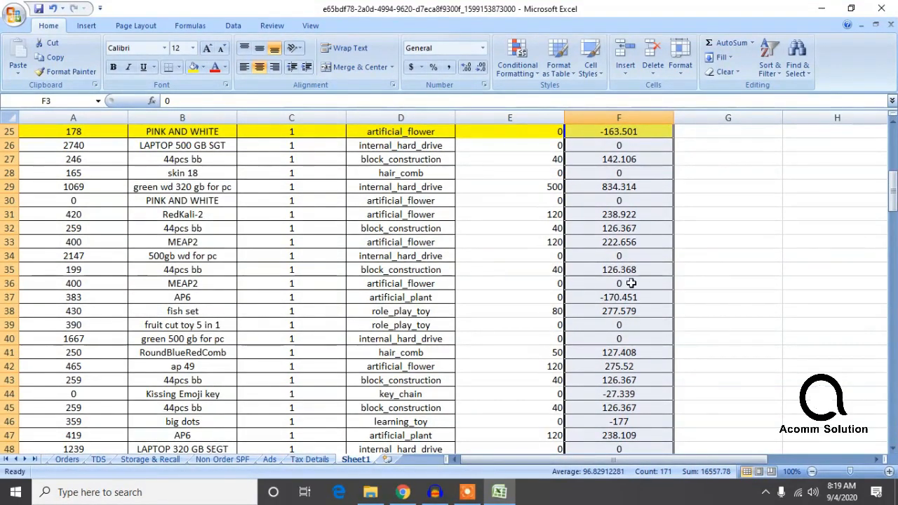
pyautogui.scroll(-11, 618, 301)
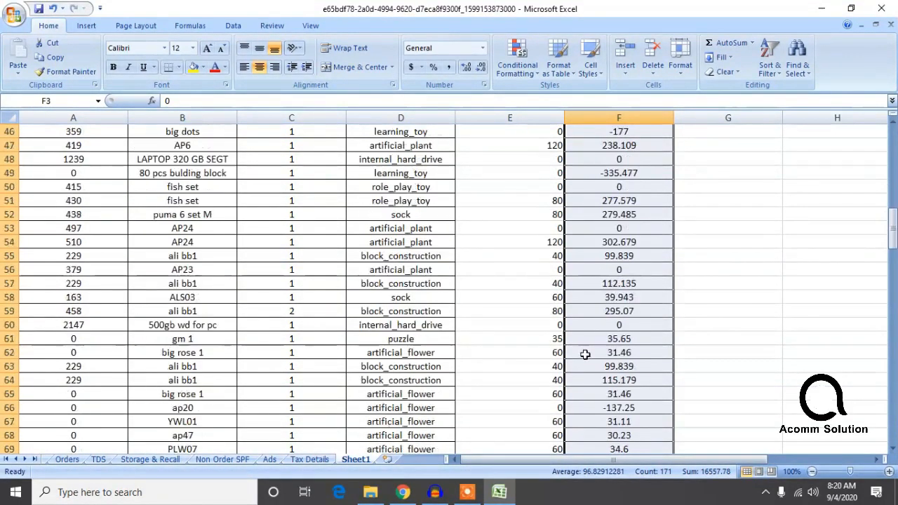
pyautogui.scroll(1, 650, 325)
pyautogui.click(610, 299)
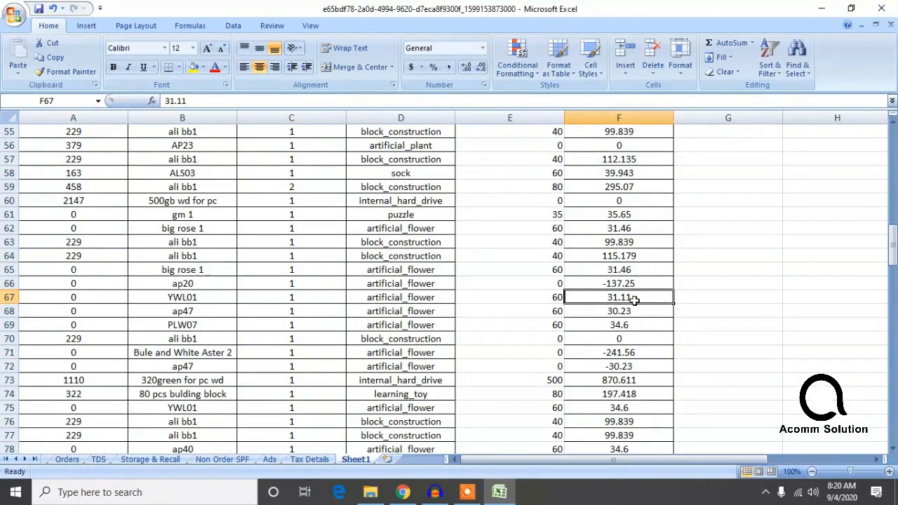
pyautogui.click(549, 299)
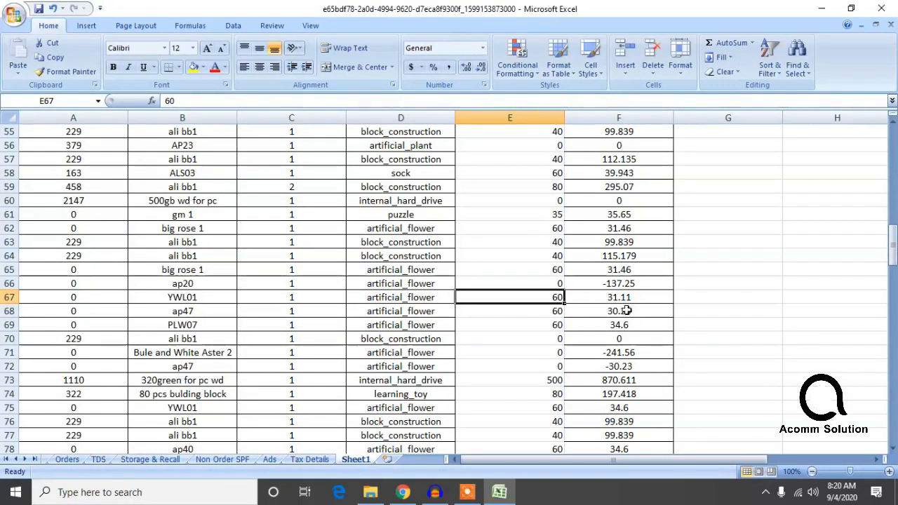
# Review the purches prices against the settlement values between the highlighted row 25 and row 75
pyautogui.scroll(1, 612, 322)
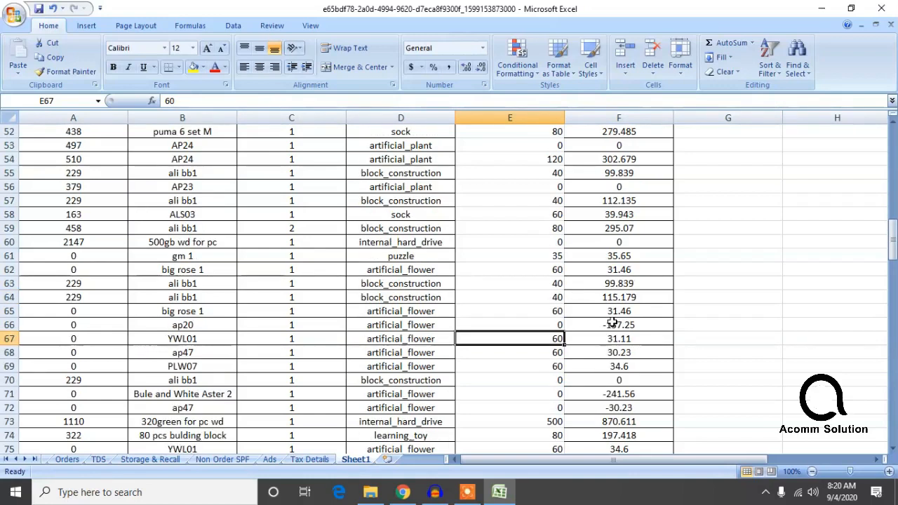
pyautogui.scroll(3, 613, 324)
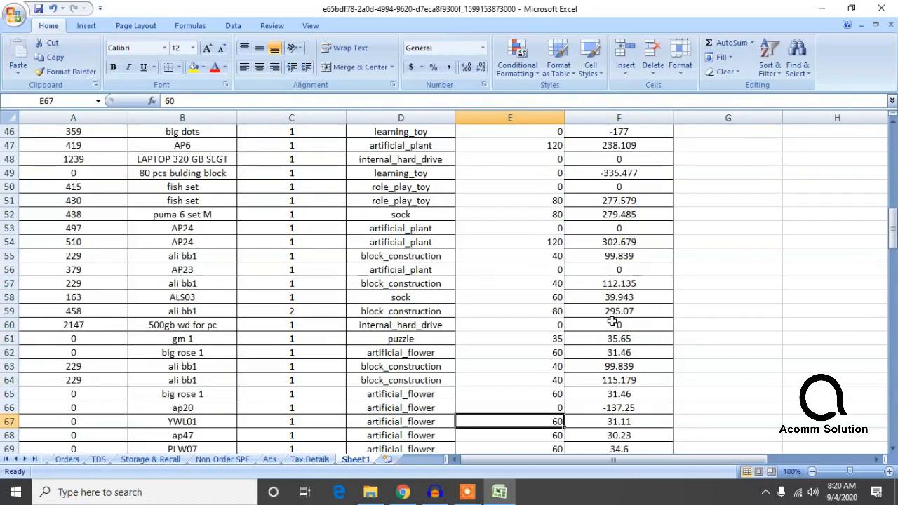
pyautogui.scroll(-3, 612, 322)
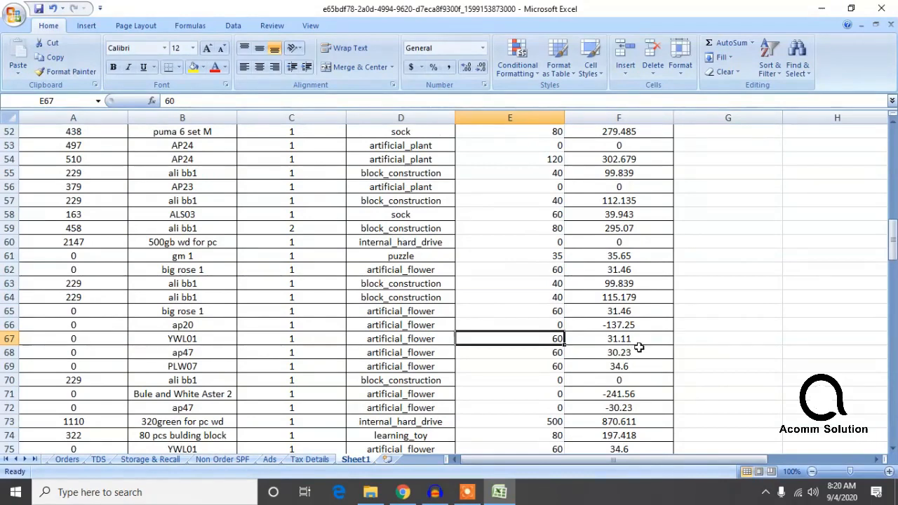
pyautogui.scroll(5, 631, 349)
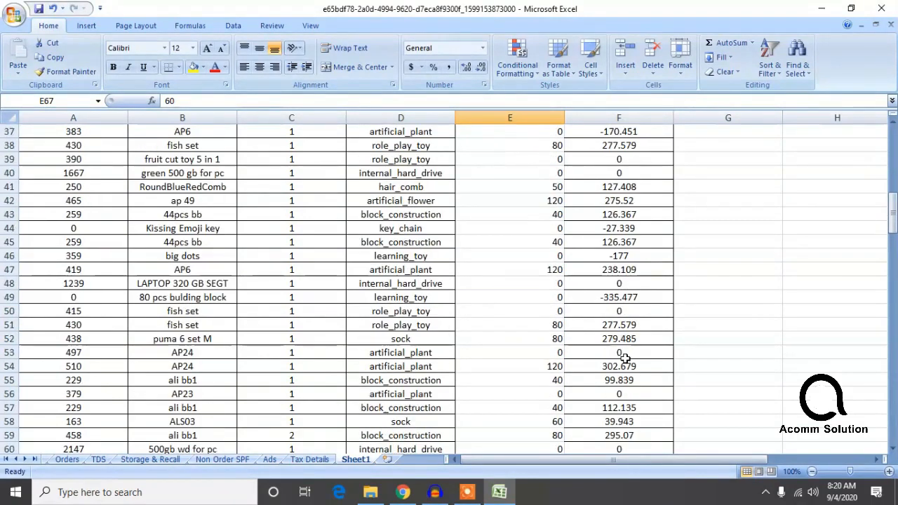
pyautogui.scroll(1, 624, 357)
pyautogui.scroll(-4, 624, 357)
pyautogui.scroll(7, 625, 355)
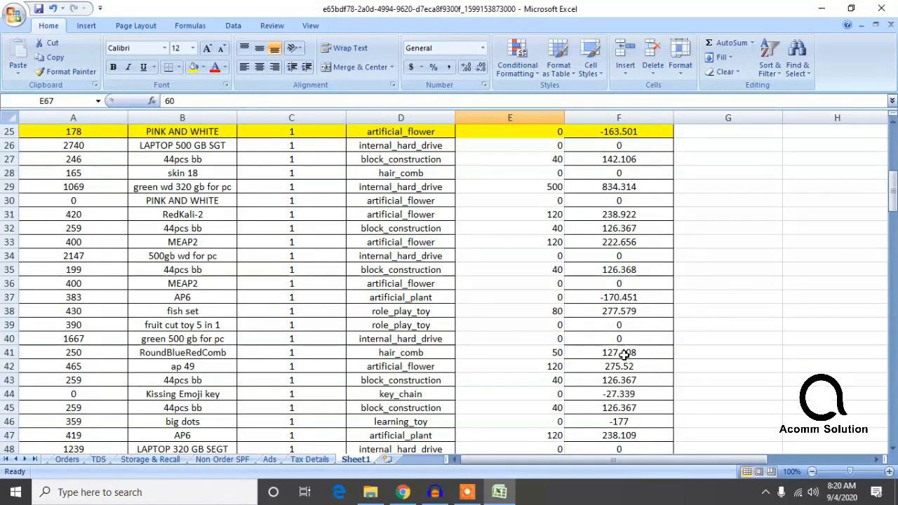
# Return to the start of the table and examine the purches price and Settlement Value columns
pyautogui.scroll(8, 620, 356)
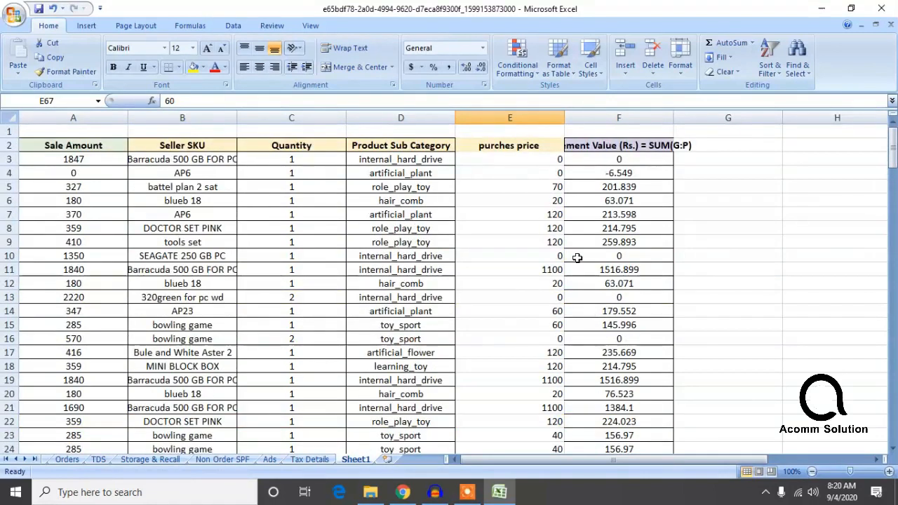
pyautogui.click(544, 242)
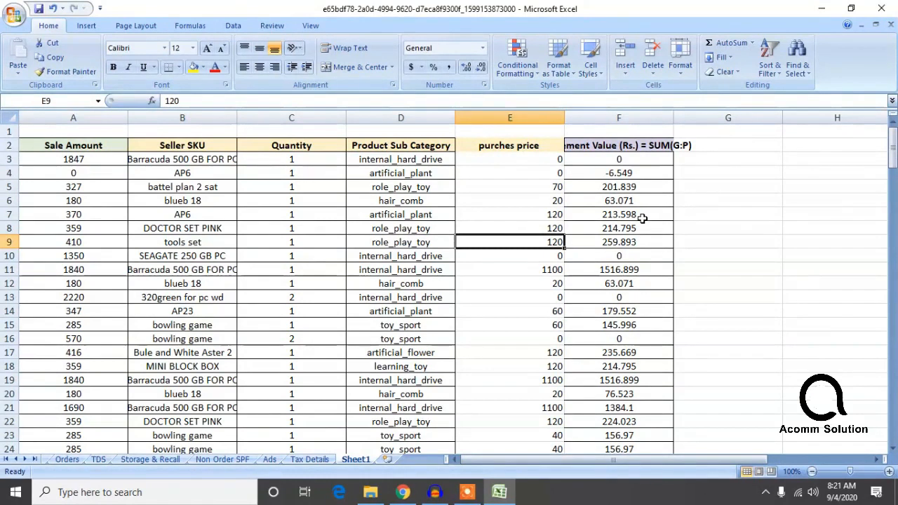
pyautogui.click(646, 146)
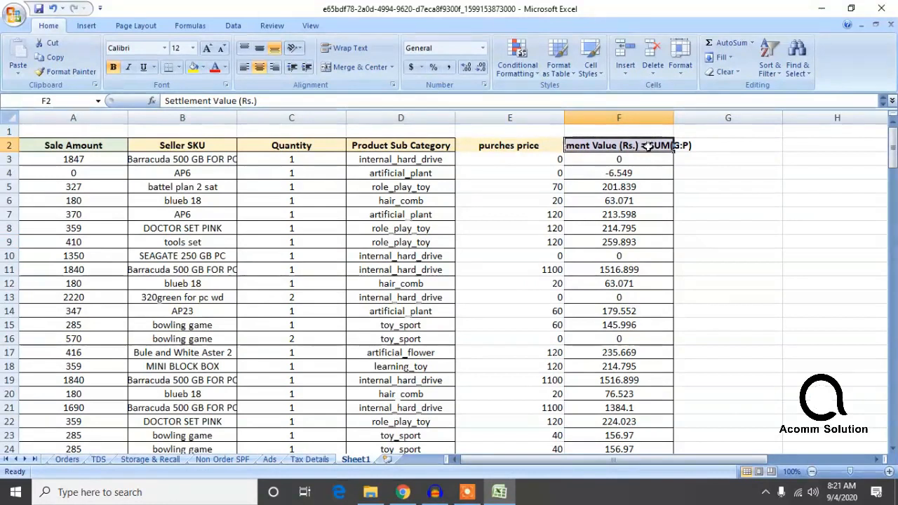
# Add a filter to the Seller SKU column B
pyautogui.click(200, 143)
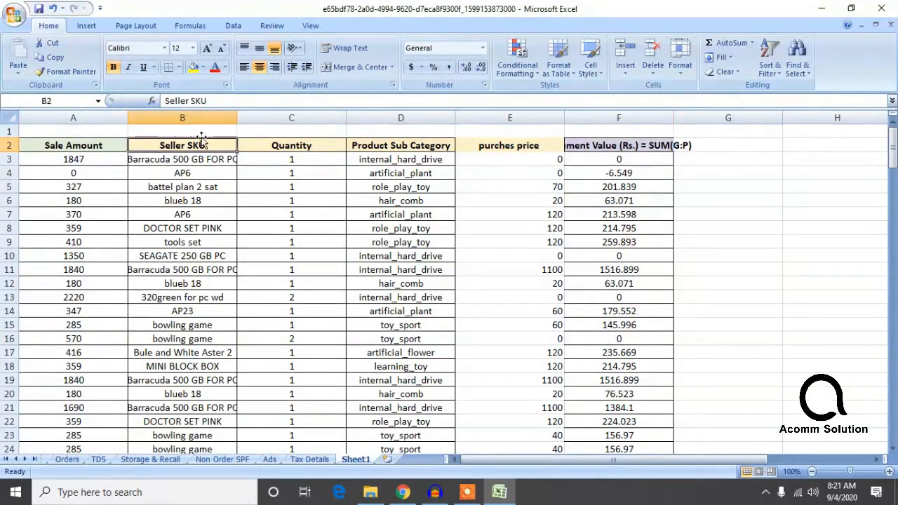
pyautogui.click(209, 117)
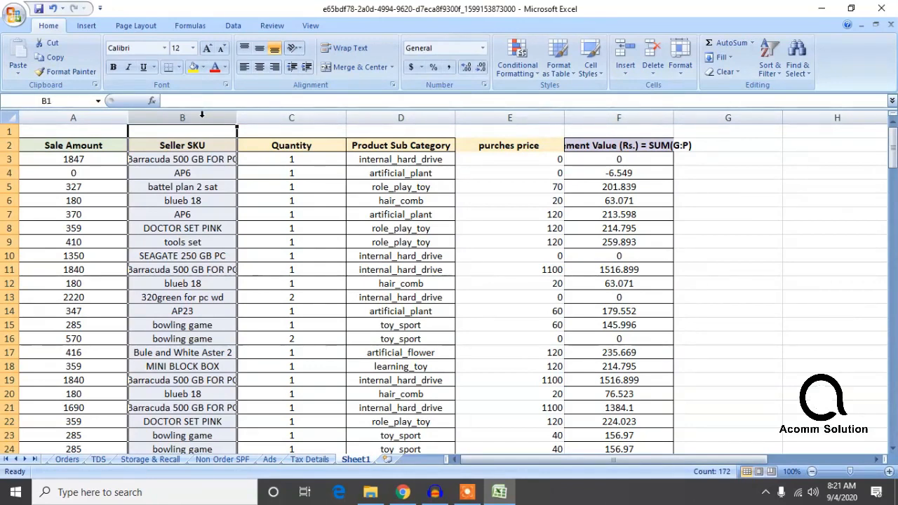
pyautogui.click(770, 64)
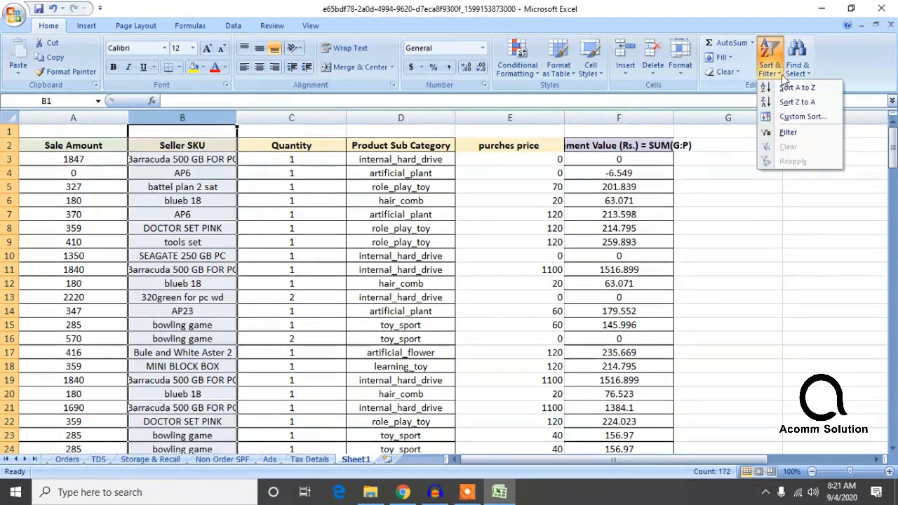
pyautogui.click(780, 133)
# Filter the Seller SKU column to only 40 pcs building block, 44pcs bb, 80 pcs bulding block and ali bb1
pyautogui.click(230, 131)
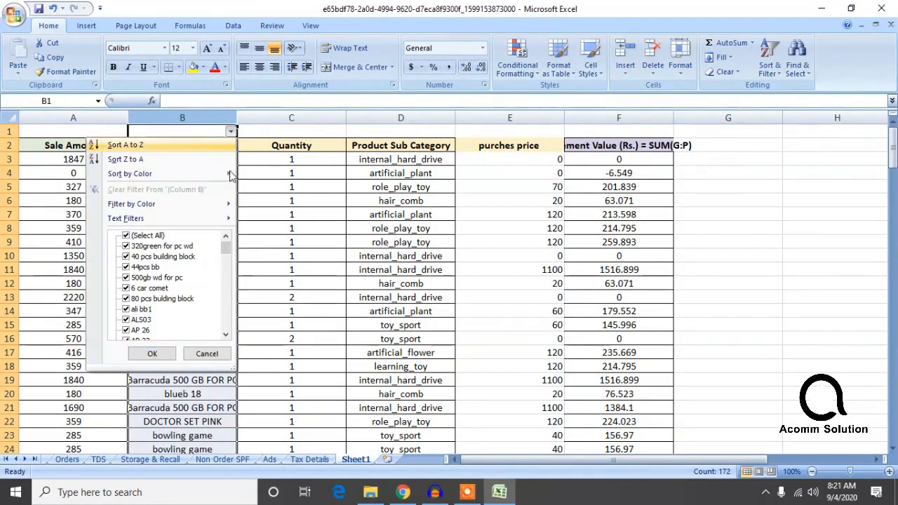
pyautogui.click(126, 236)
pyautogui.click(126, 257)
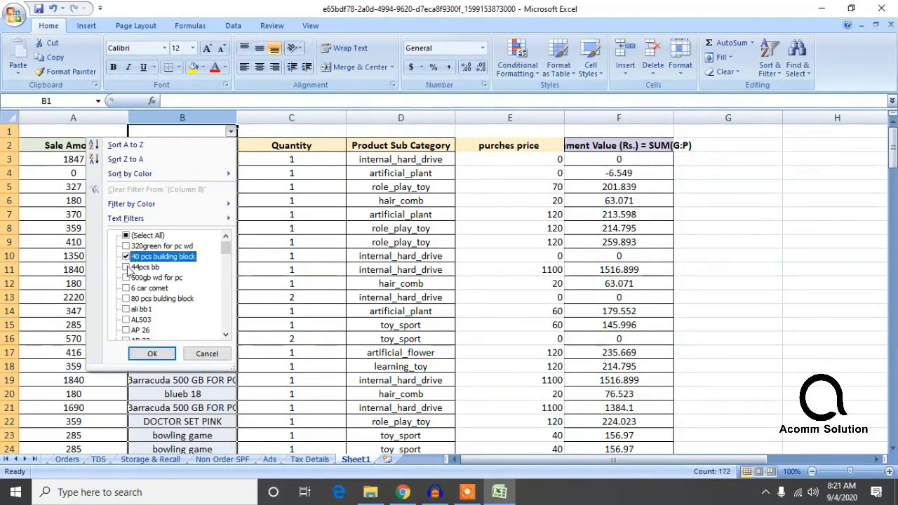
pyautogui.click(126, 267)
pyautogui.click(127, 300)
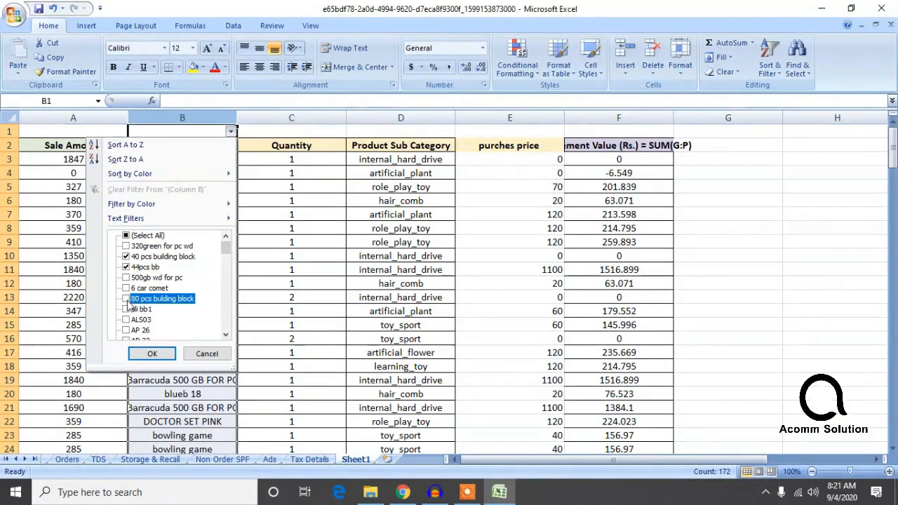
pyautogui.click(126, 310)
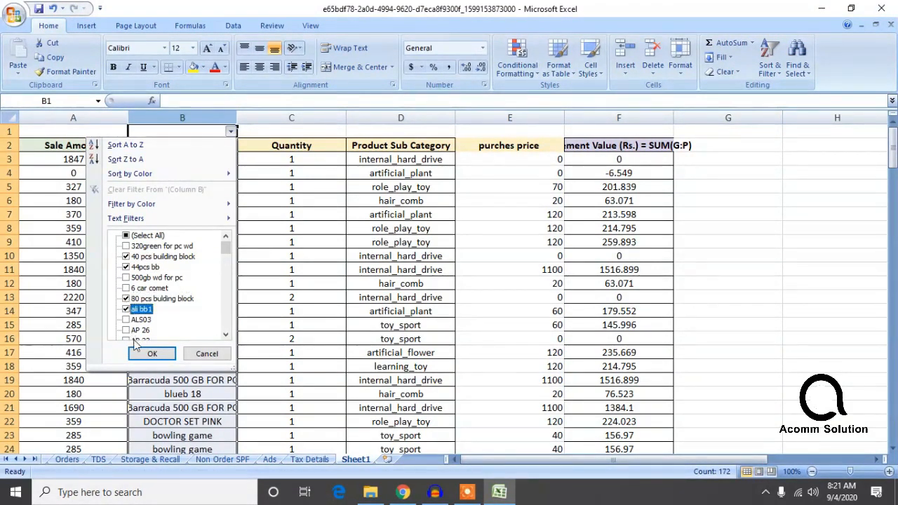
pyautogui.click(152, 353)
pyautogui.scroll(-3, 231, 292)
pyautogui.scroll(3, 227, 297)
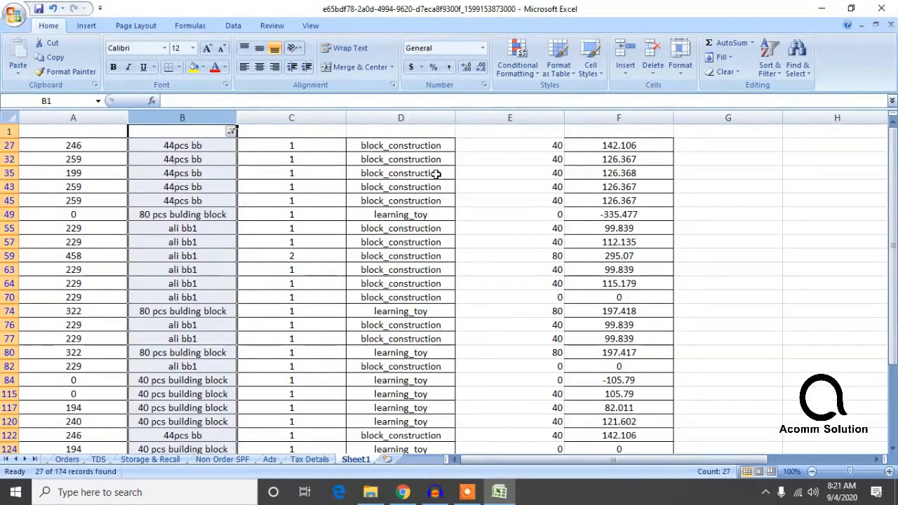
# Select the filtered purches prices from E27 to E170 and check their sum
pyautogui.click(531, 143)
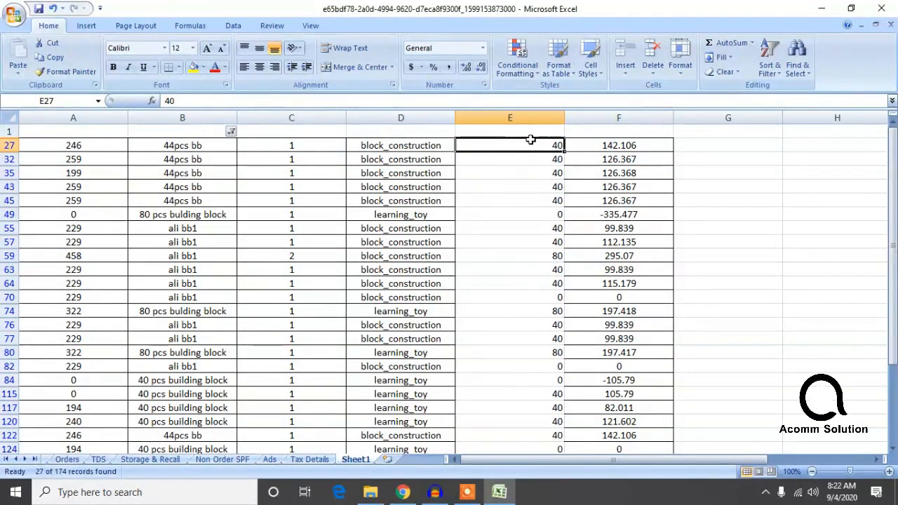
pyautogui.hotkey('ctrl', 'shift', 'Down')
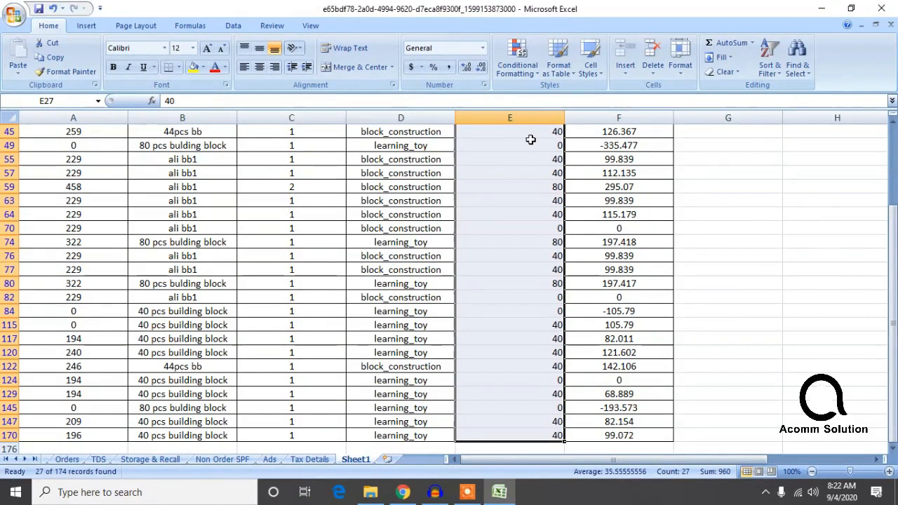
pyautogui.scroll(2, 559, 146)
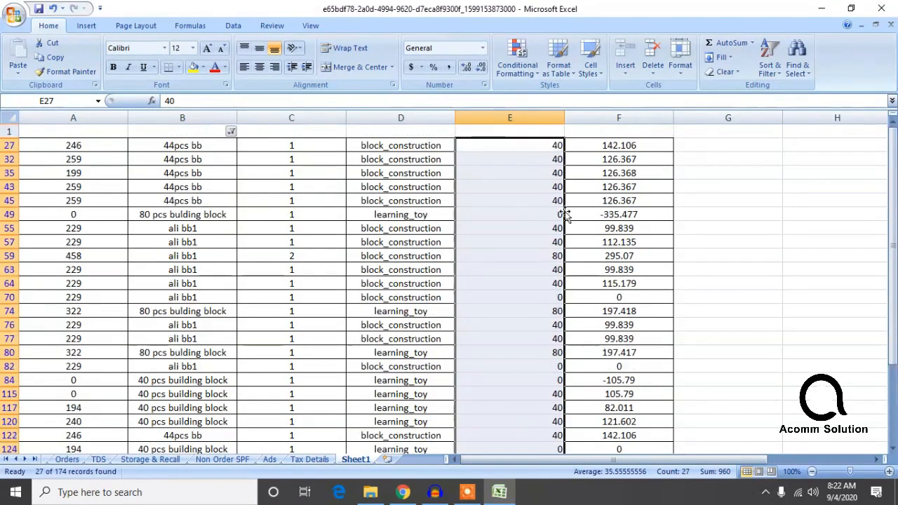
# Examine the negative settlement values of the filtered SKUs, including F49 and F84
pyautogui.click(638, 219)
pyautogui.click(628, 380)
pyautogui.scroll(-2, 644, 328)
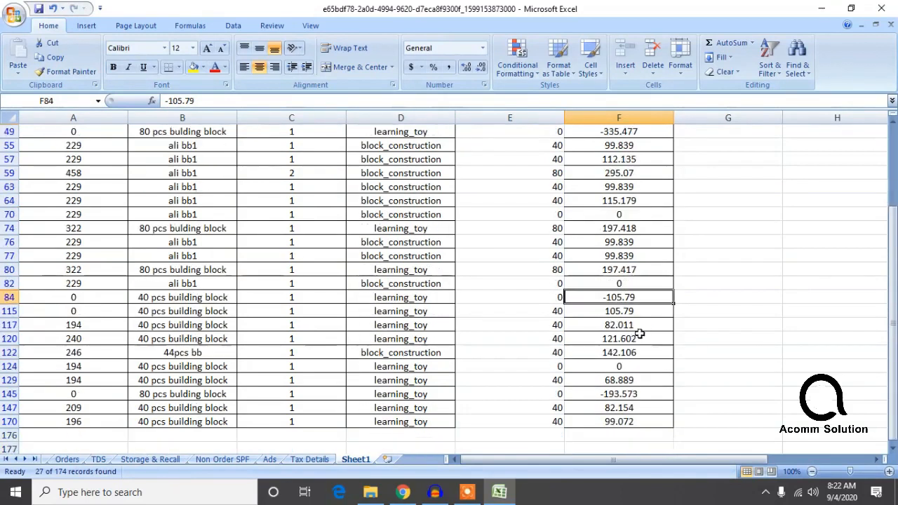
pyautogui.scroll(2, 629, 378)
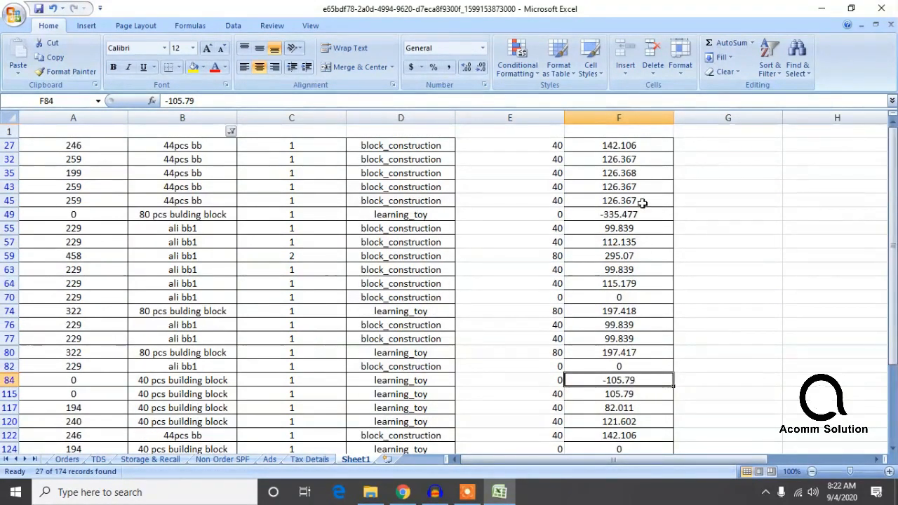
# Select the filtered settlement values from F27 to F170 and check their sum against the purchase total
pyautogui.click(638, 145)
pyautogui.hotkey('ctrl', 'shift', 'Down')
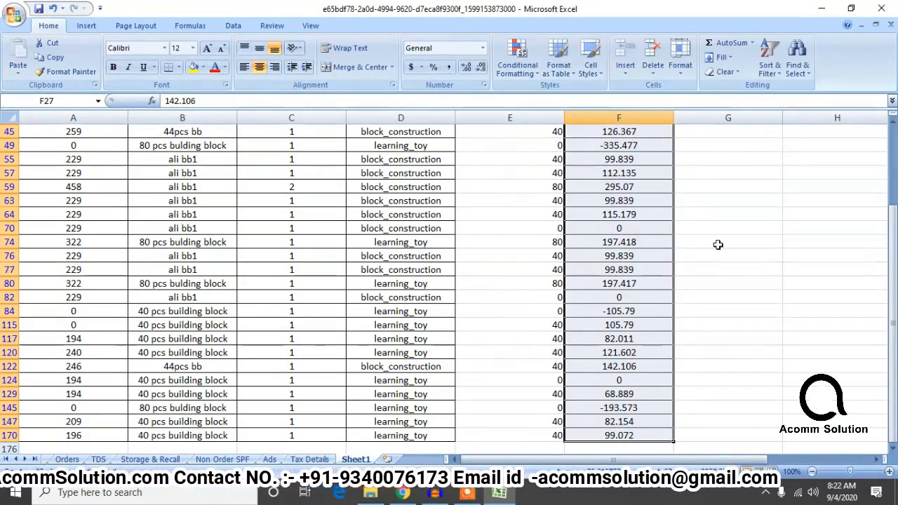
pyautogui.scroll(2, 673, 428)
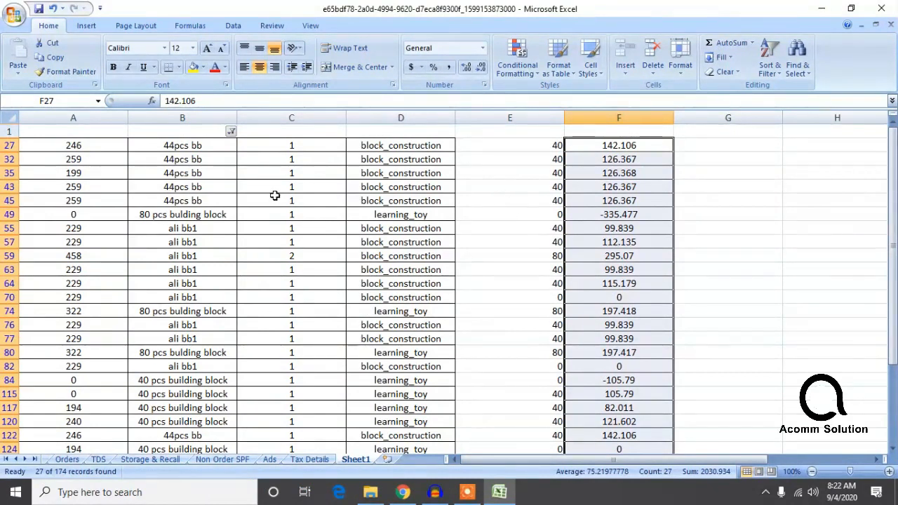
# Reset the Seller SKU filter to show all SKUs again
pyautogui.click(231, 131)
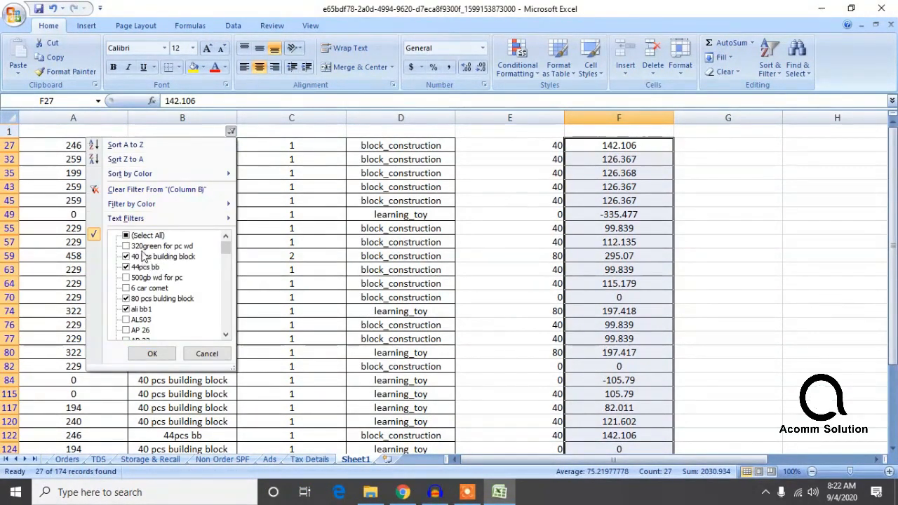
pyautogui.click(126, 236)
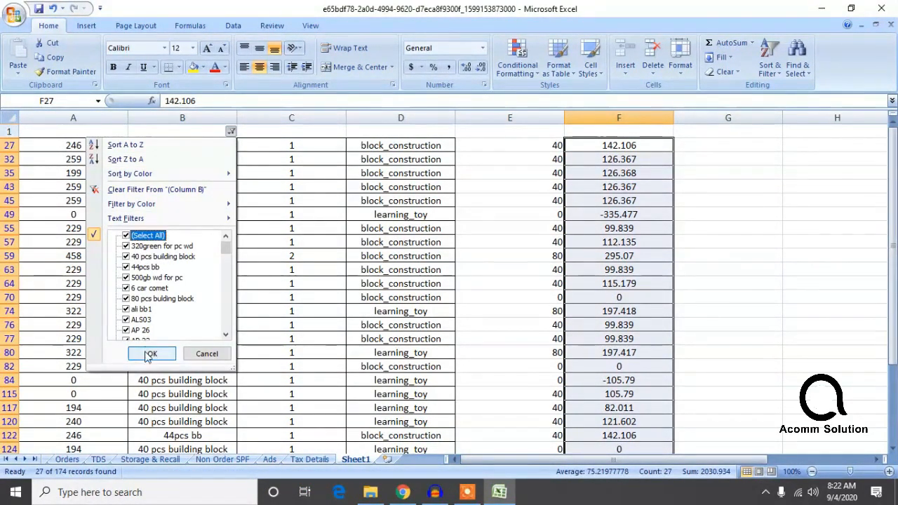
pyautogui.click(150, 355)
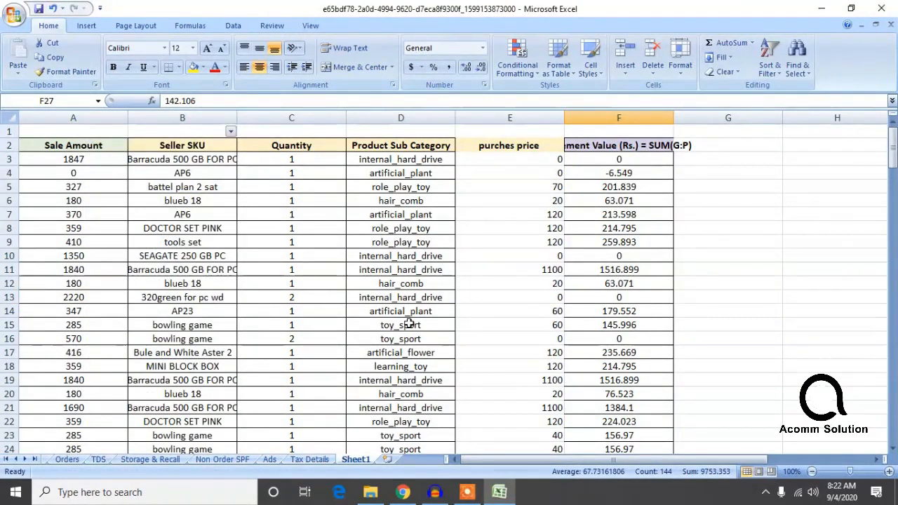